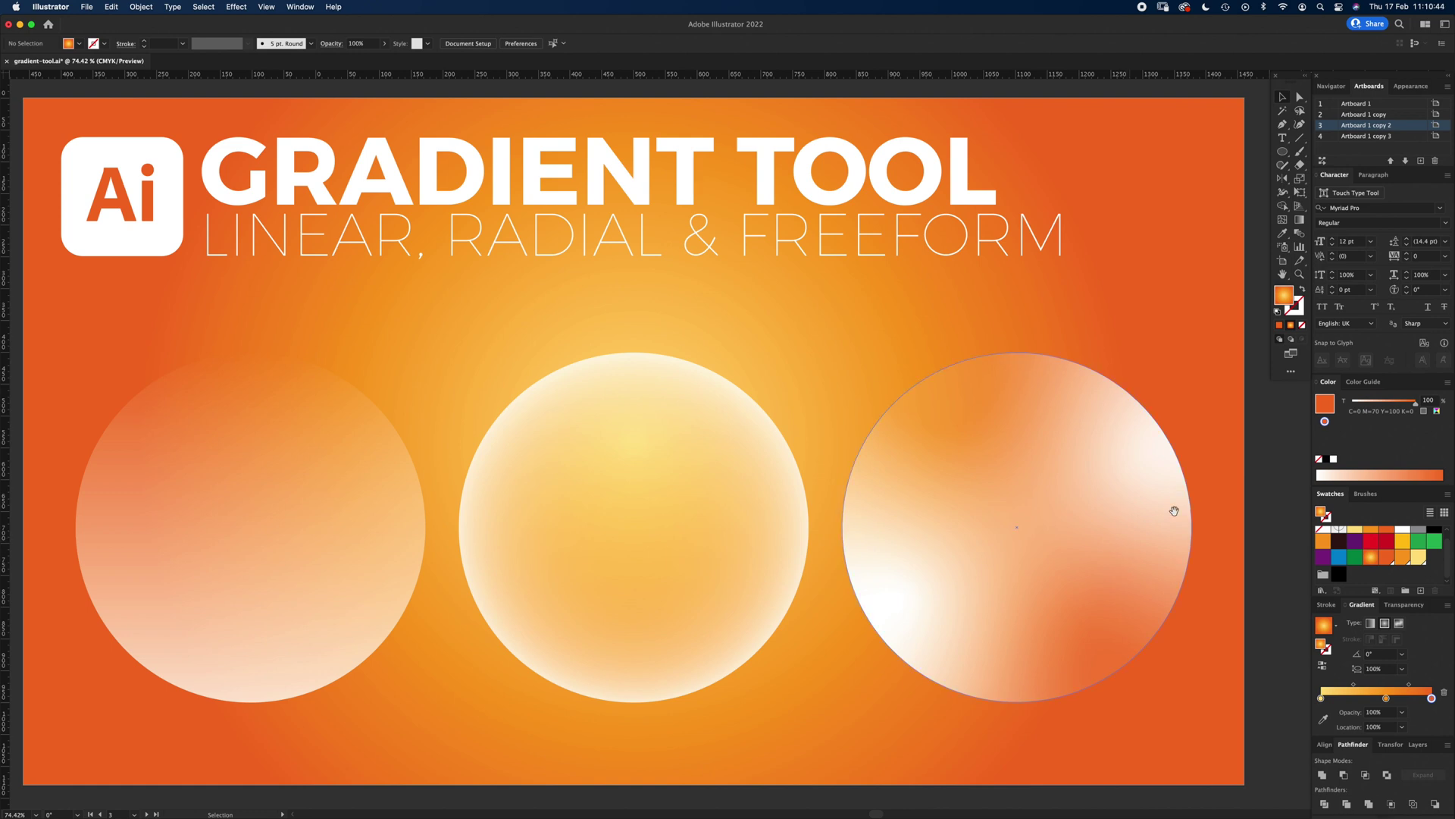
Step: Pan the canvas left to show the artboard listing three orange CMYK swatches
left_click_drag(1122, 500, 618, 592)
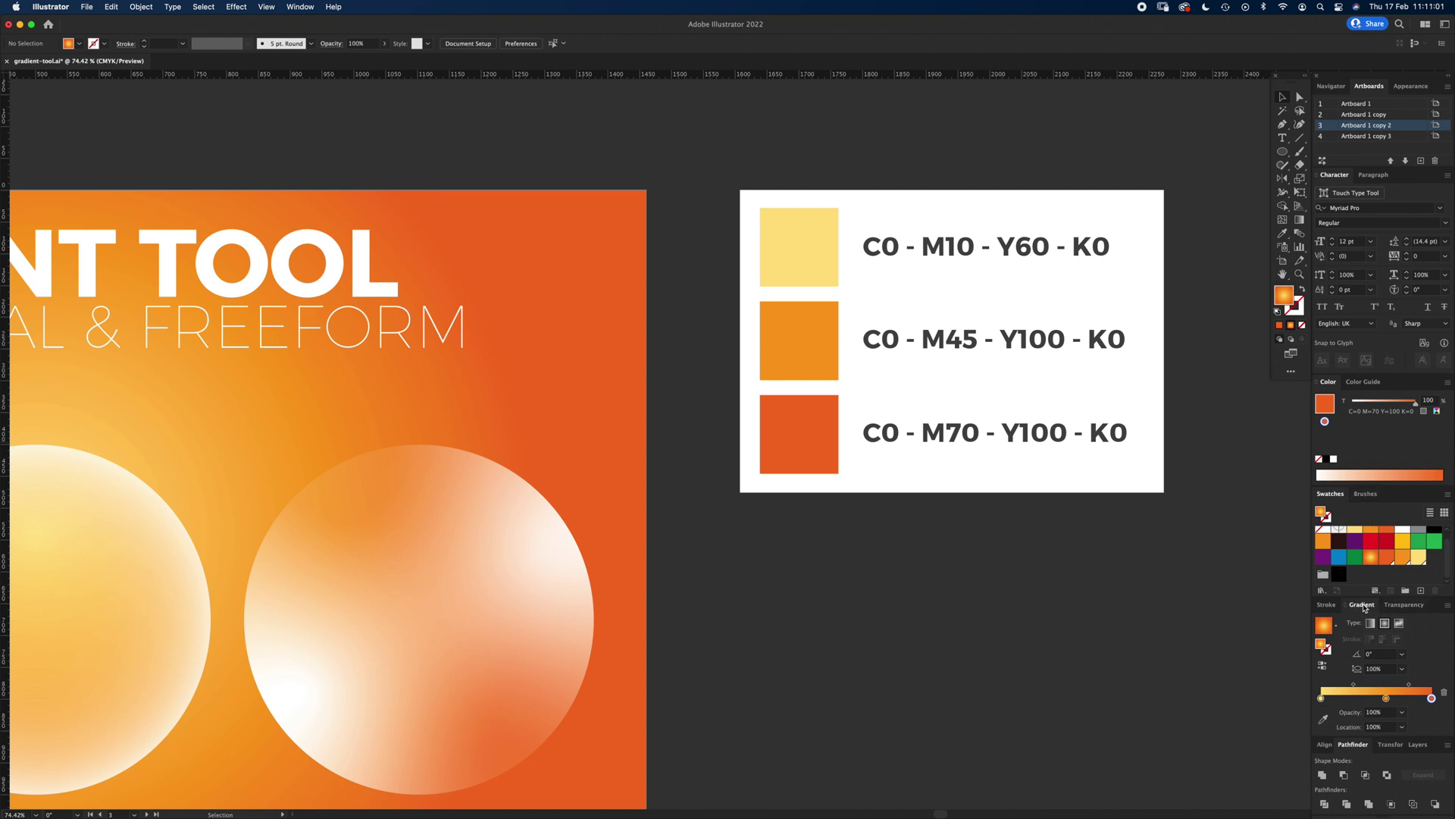
Step: Open the Gradient panel and pan back to fit the whole title artboard
left_click(300, 7)
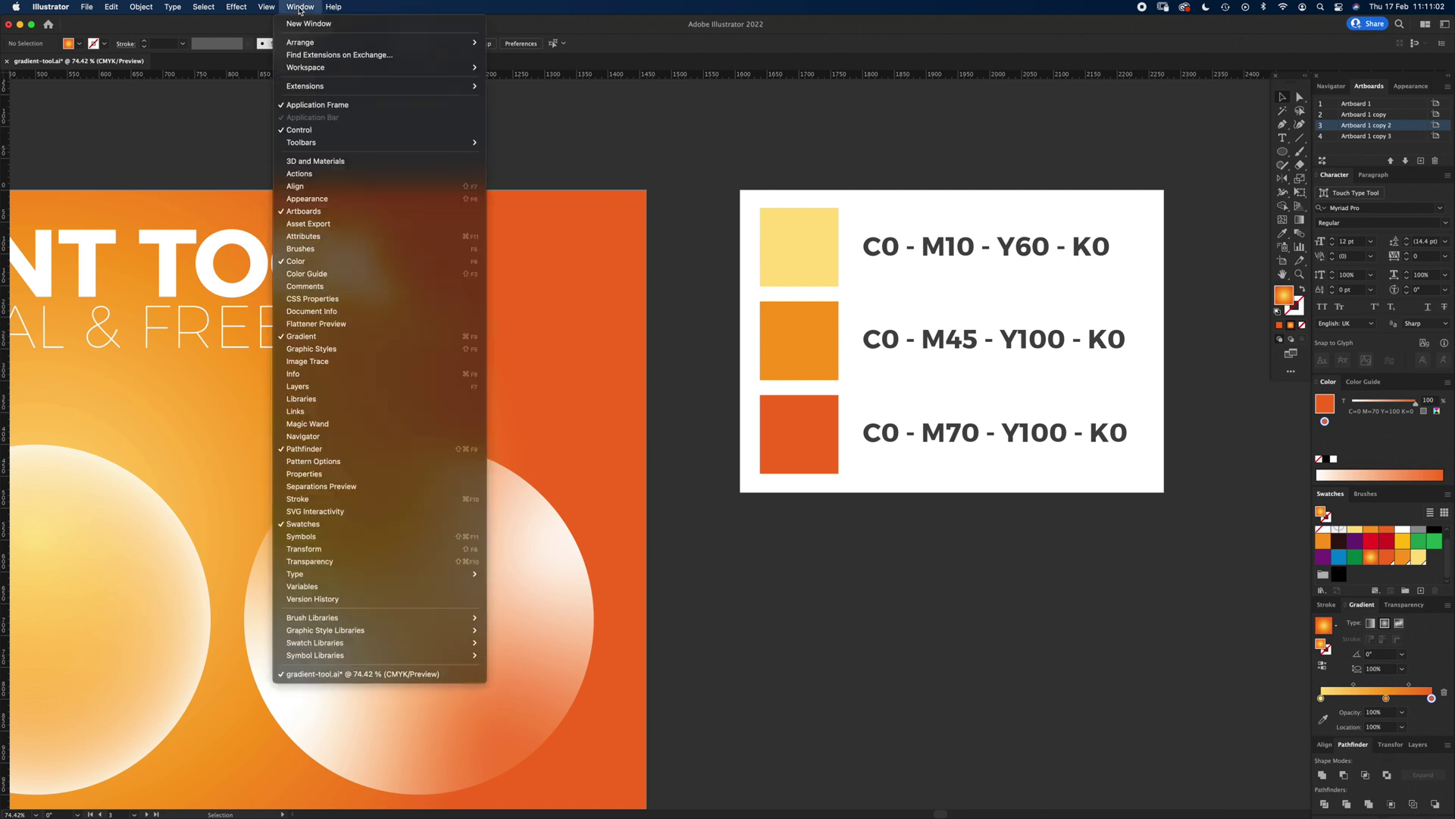
left_click(478, 338)
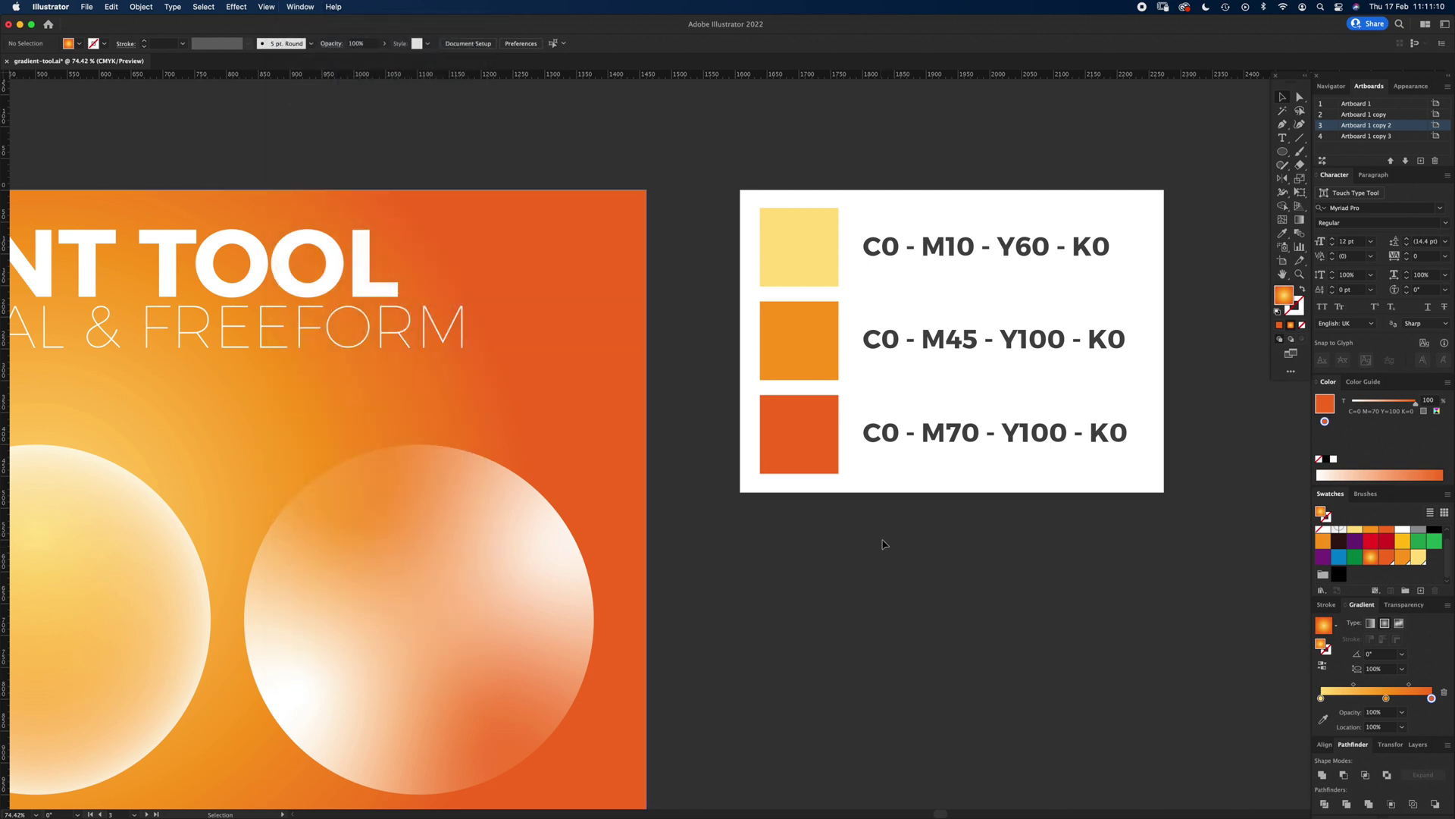
left_click_drag(589, 627, 882, 523)
left_click_drag(407, 487, 766, 507)
Step: Select the group of three spheres, then the orange radial background rectangle
left_click(369, 508)
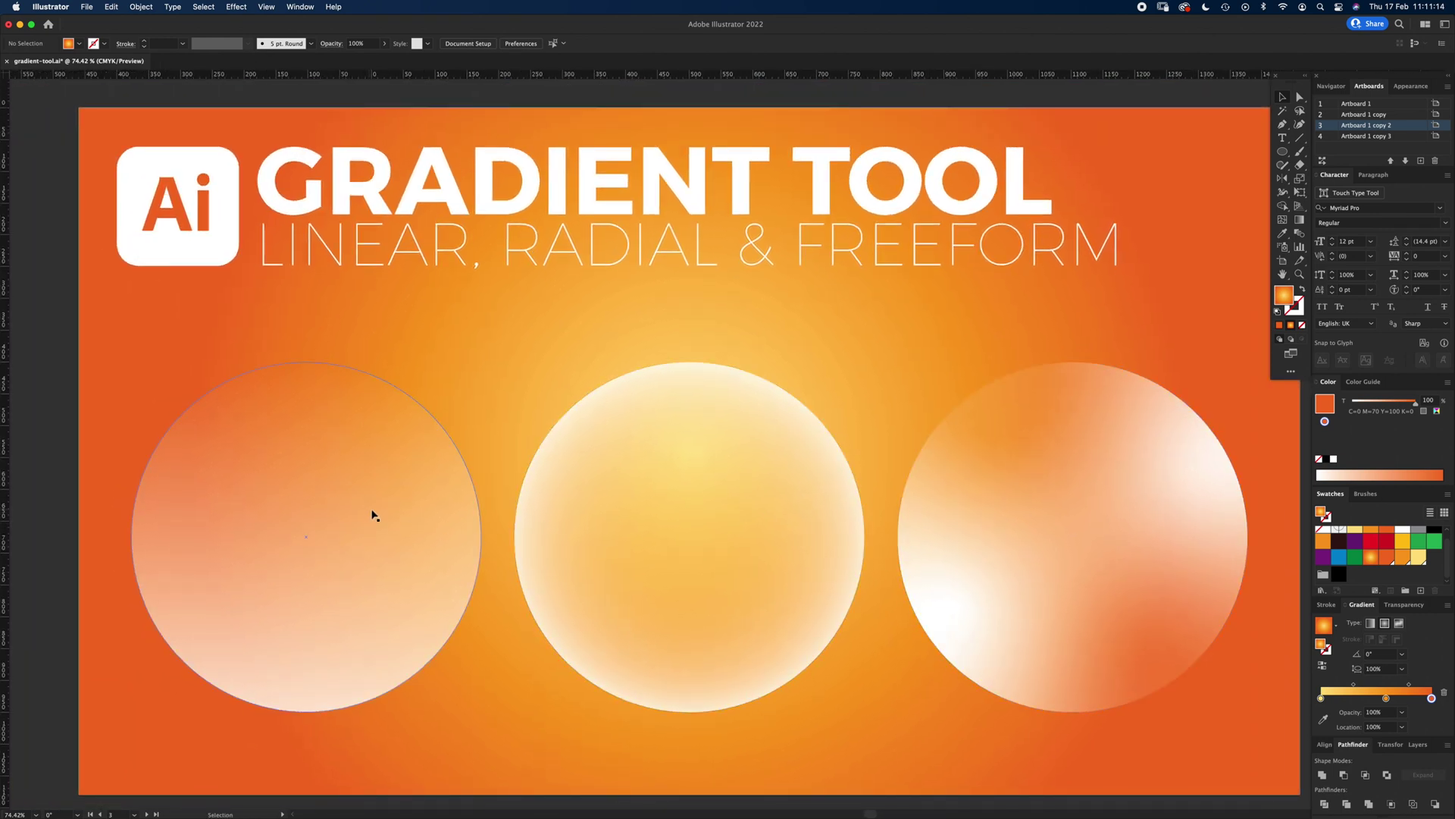
left_click(373, 511)
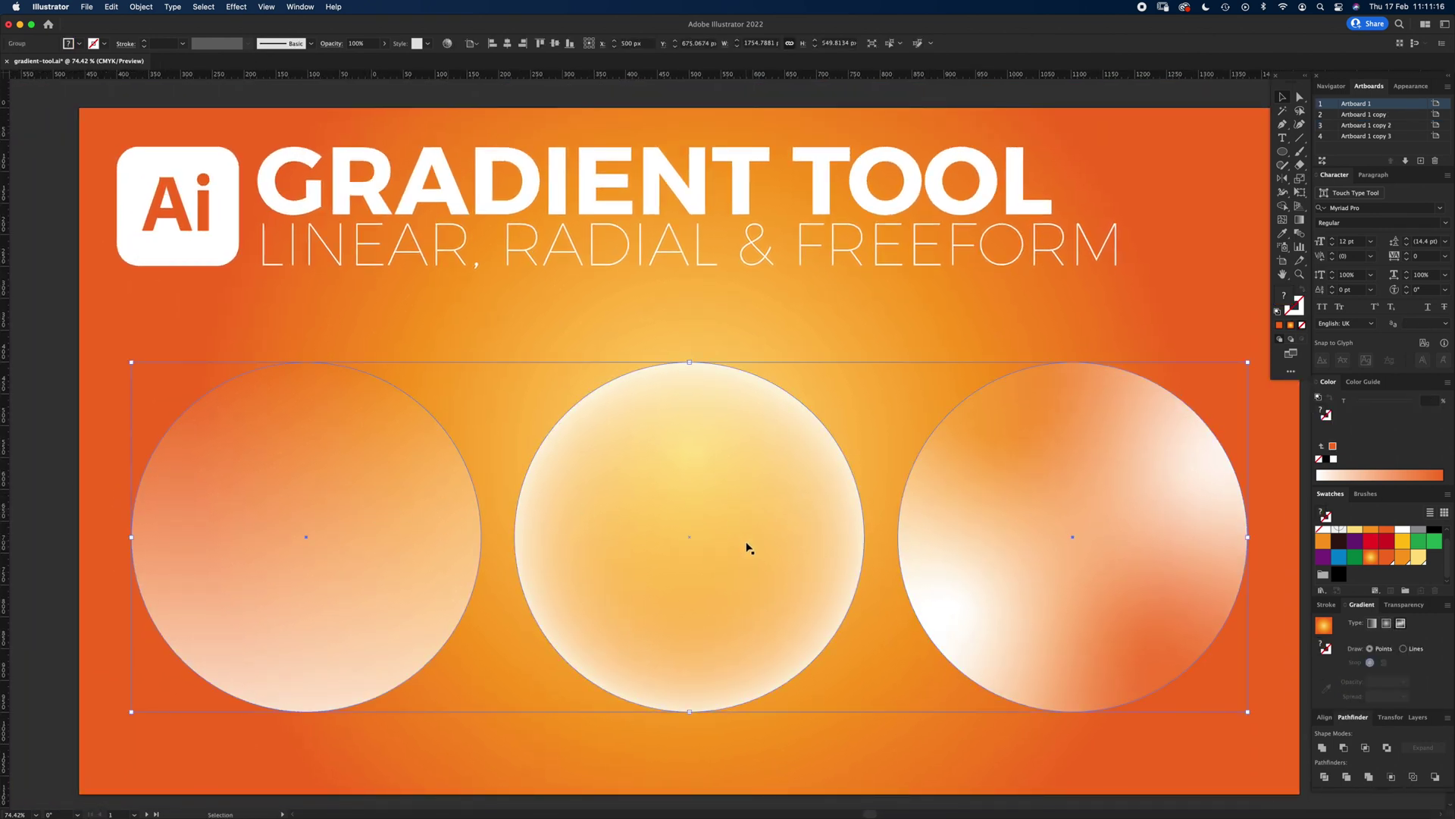
left_click(898, 349)
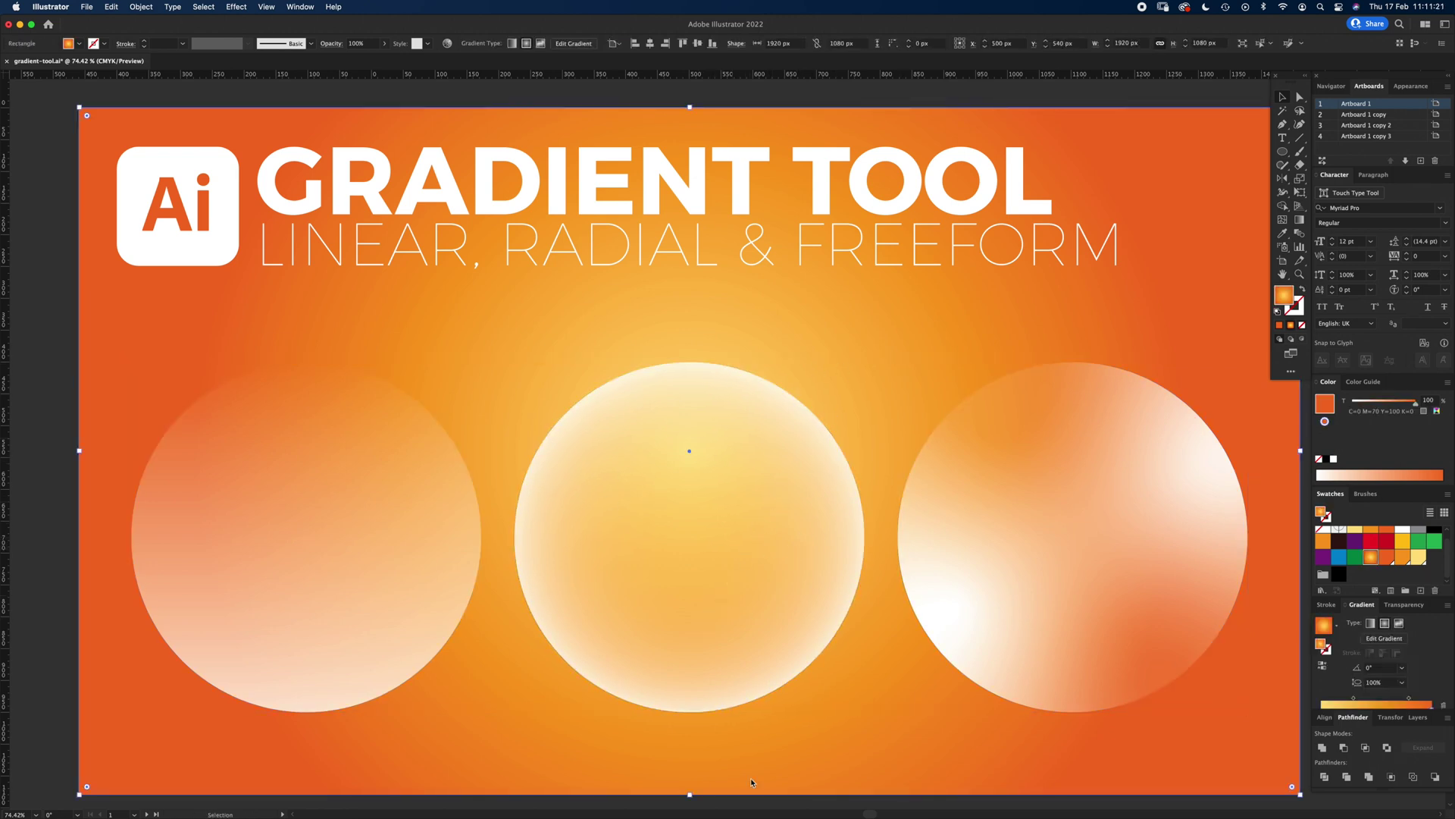
Step: Pan to the artboard of nine gradient circles, hexagons and squares
key("space")
left_click_drag(749, 711, 789, 283)
left_click_drag(751, 811, 757, 169)
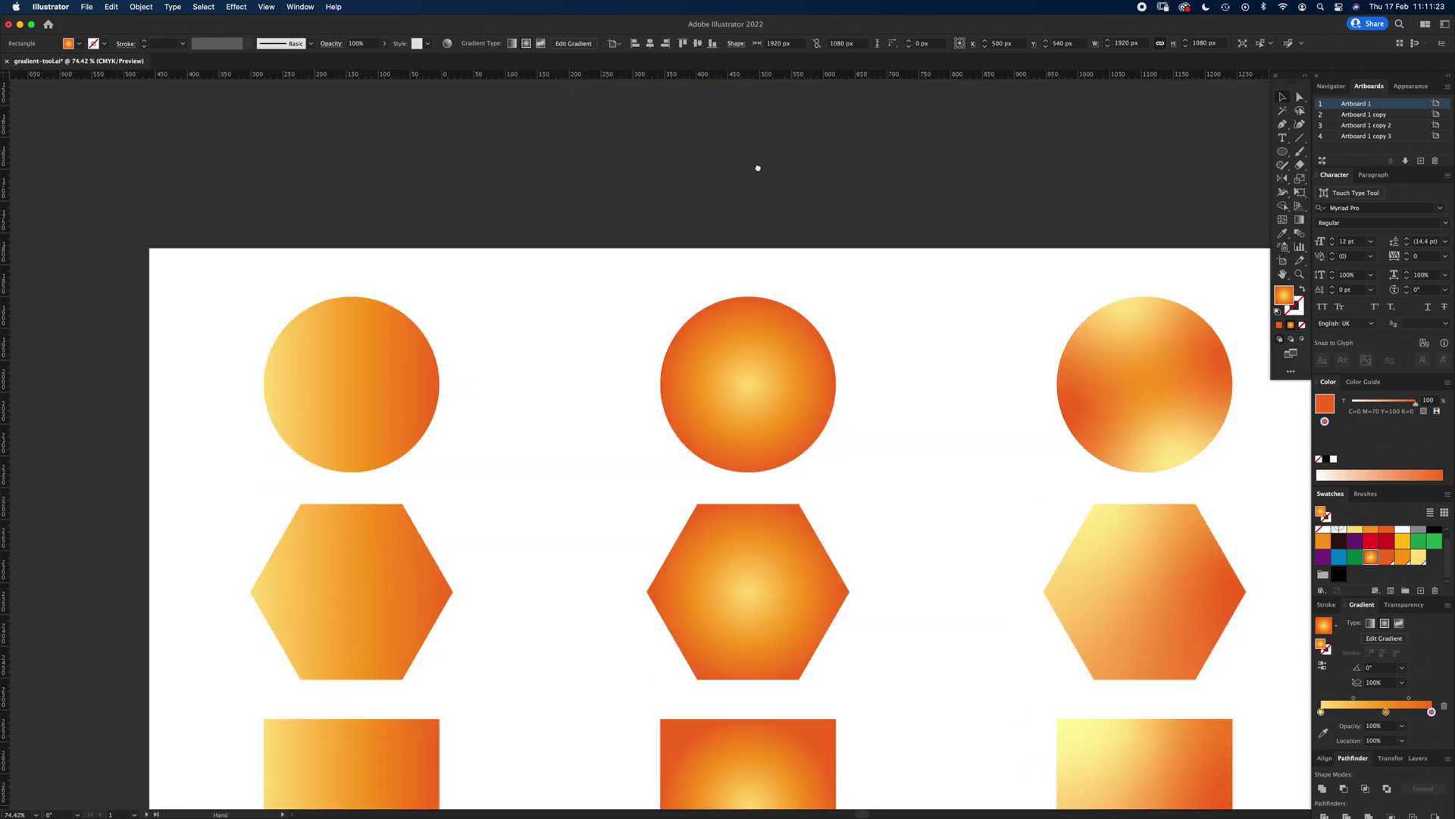
left_click_drag(808, 468, 708, 374)
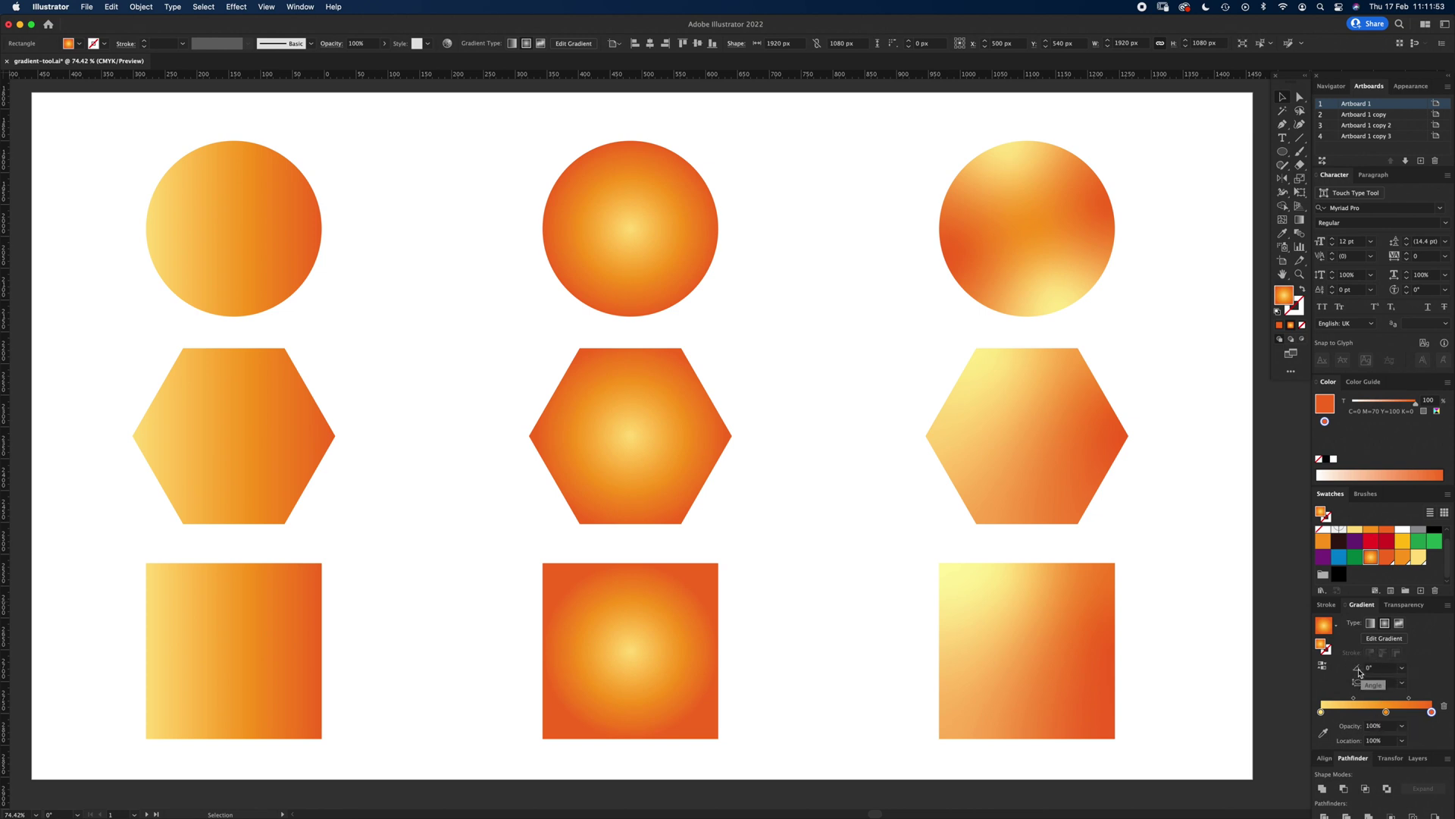
Step: Check the Angle (0°) and Aspect Ratio (100%) presets, then select the top-left linear circle
left_click(1402, 667)
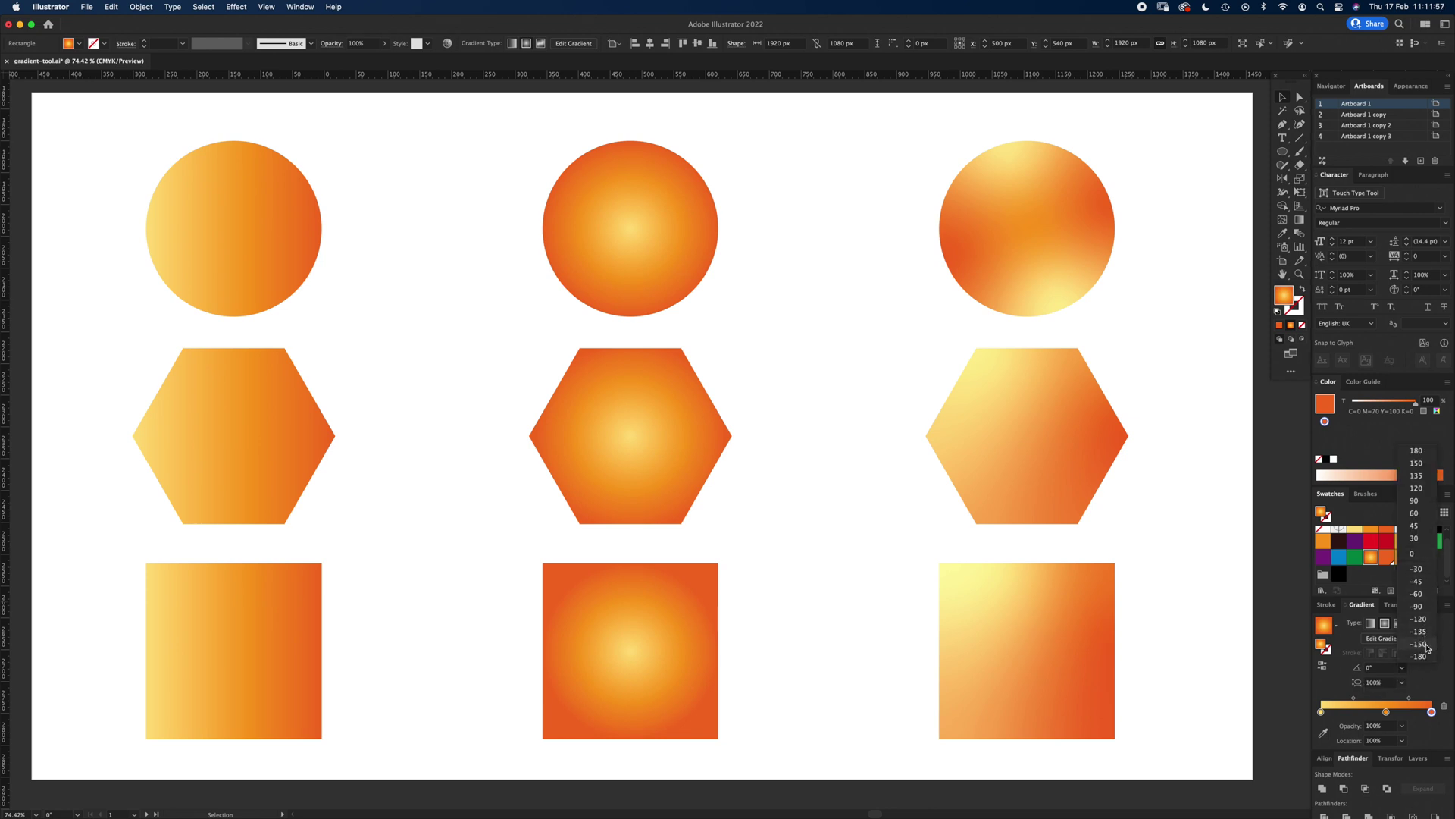
left_click(1342, 680)
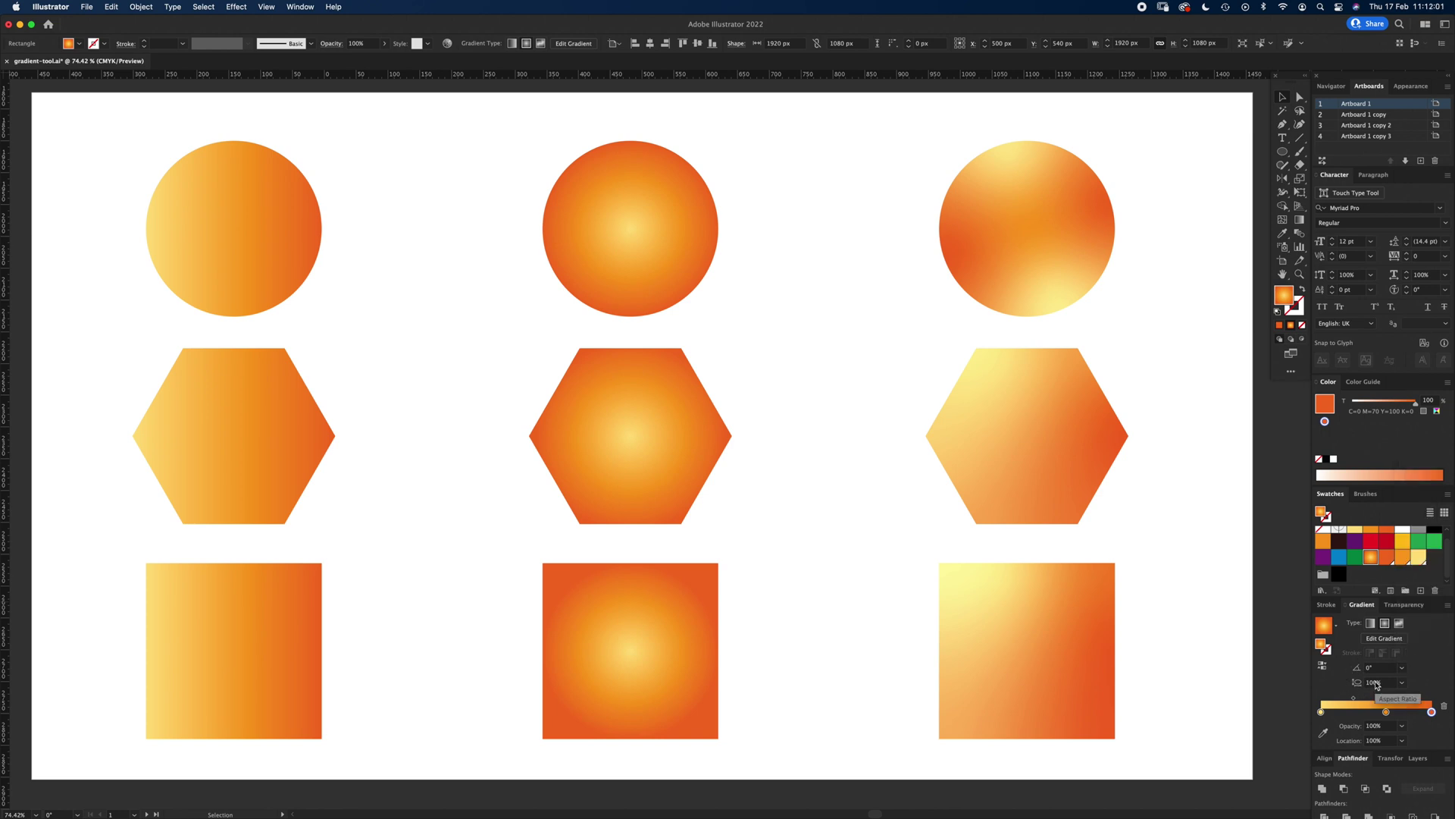
left_click(1403, 682)
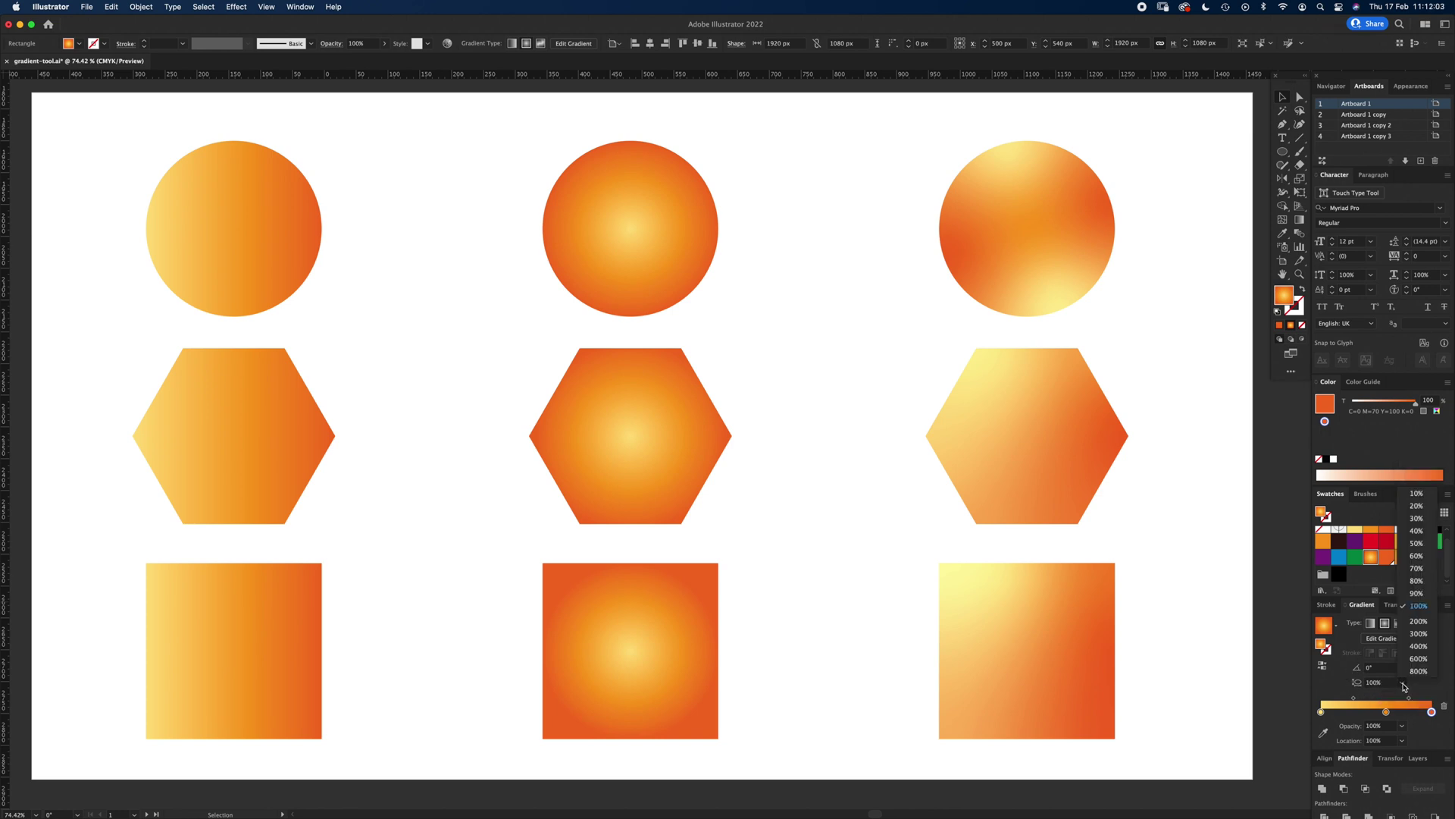
left_click(1330, 682)
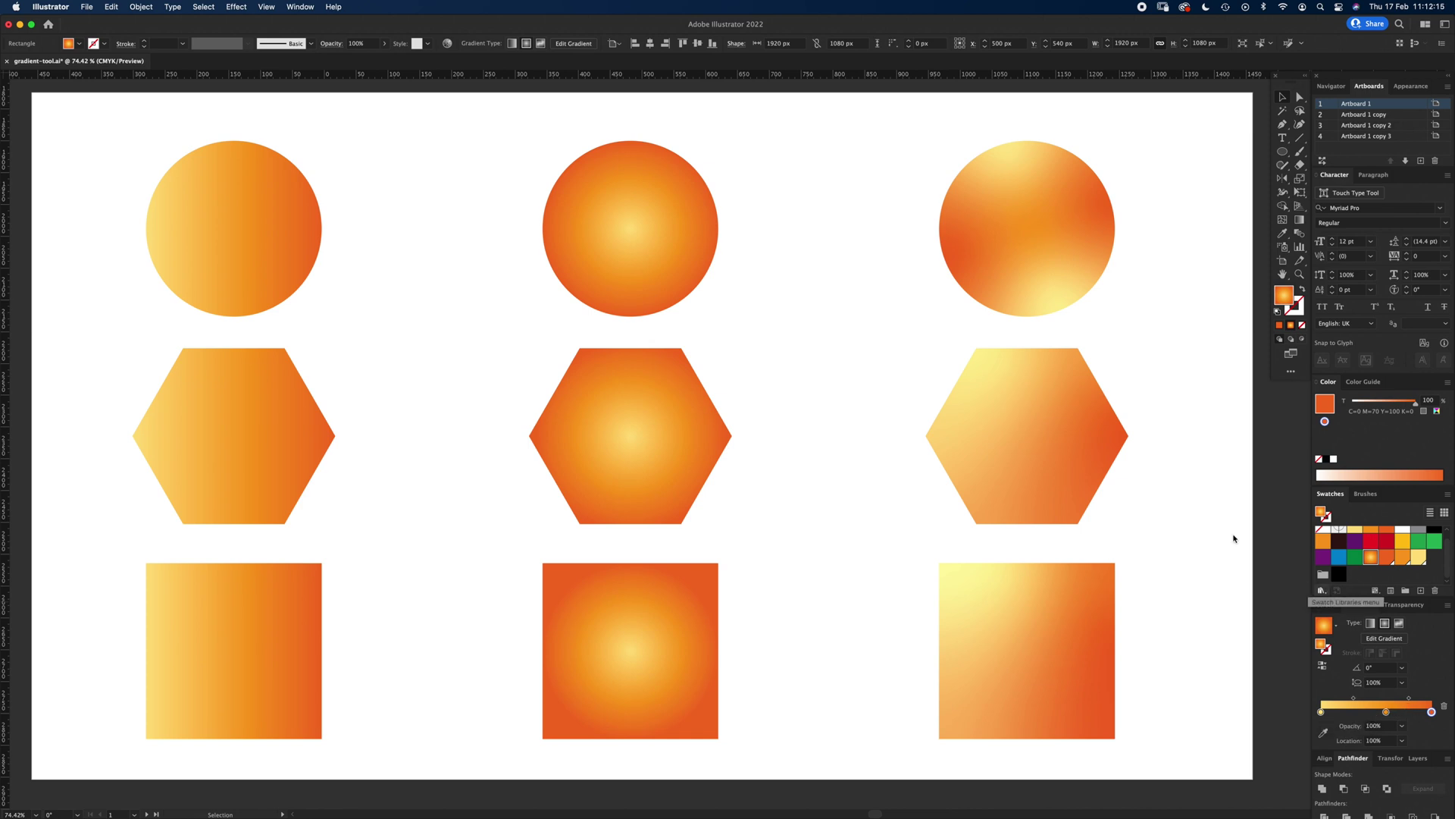
left_click(261, 255)
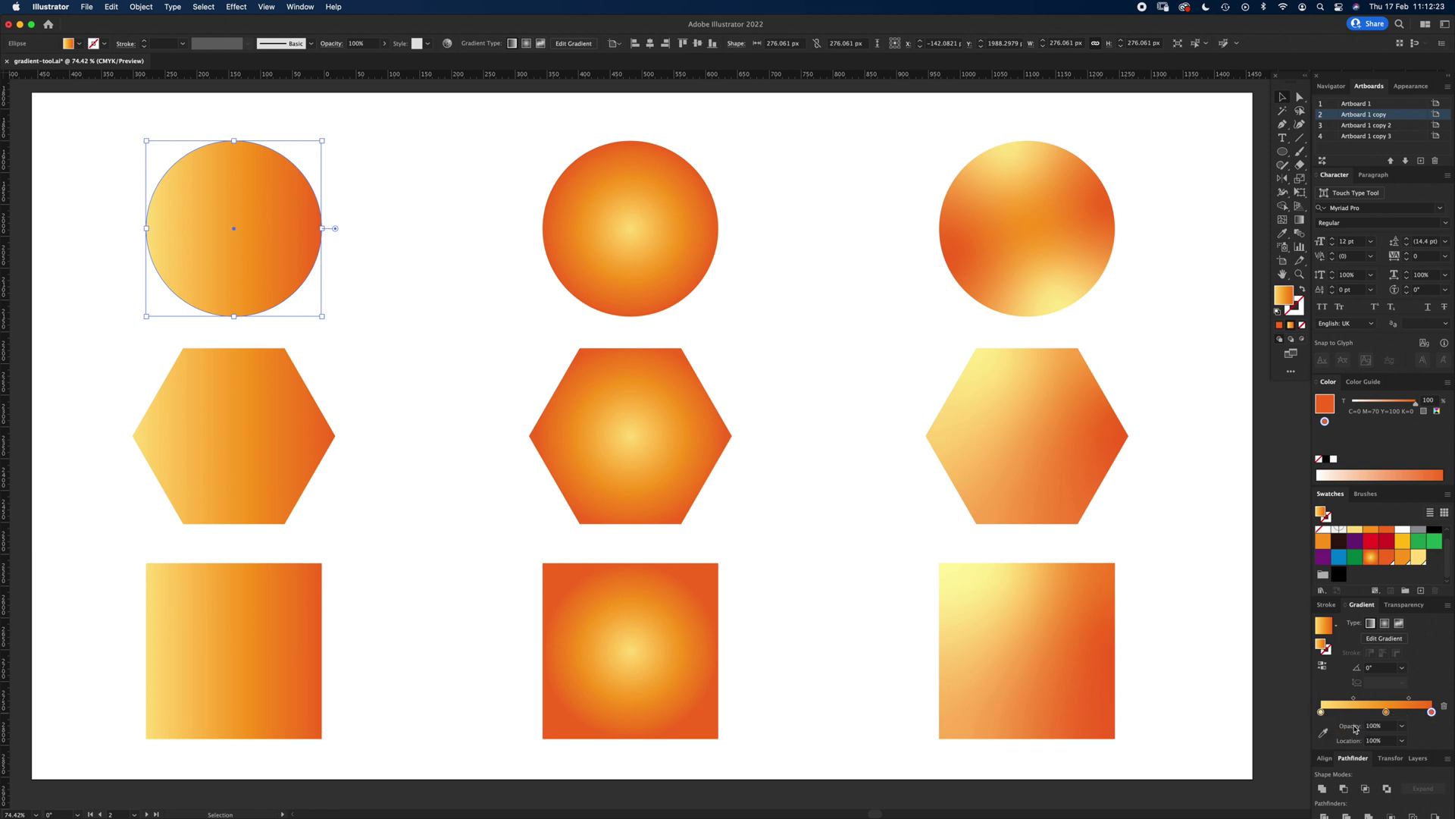
left_click(1321, 713)
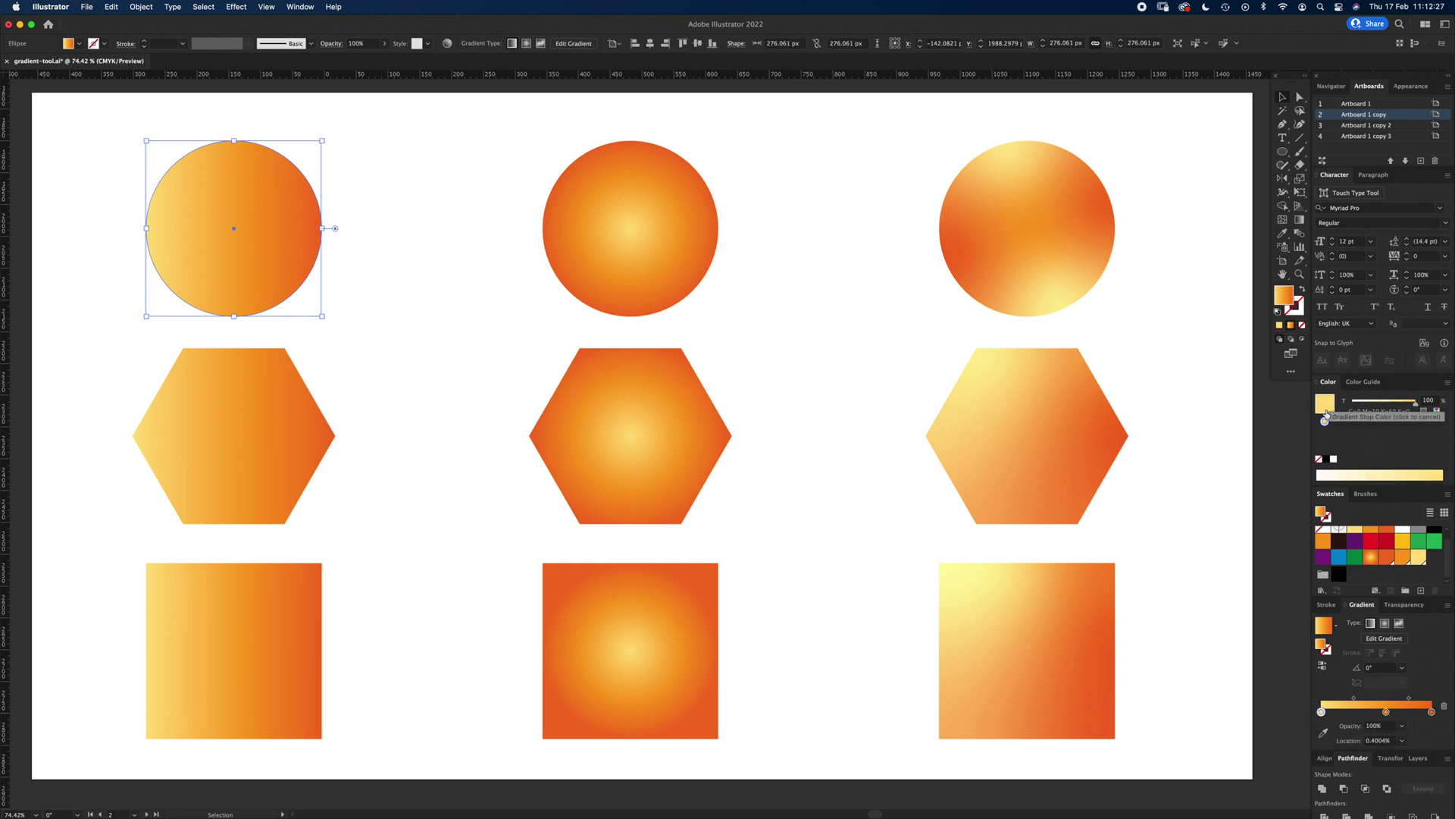
left_click(1435, 412)
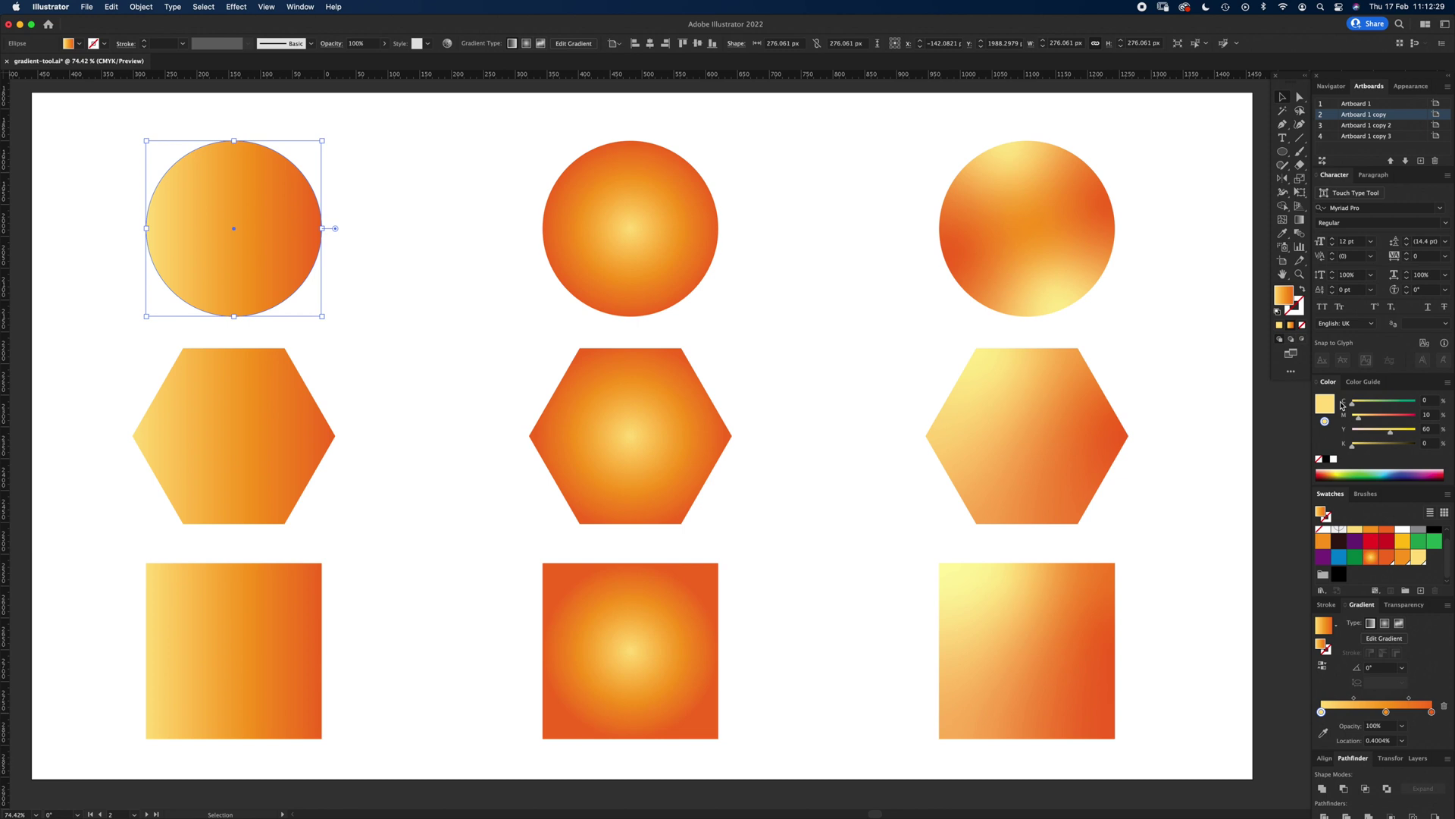
left_click(1386, 713)
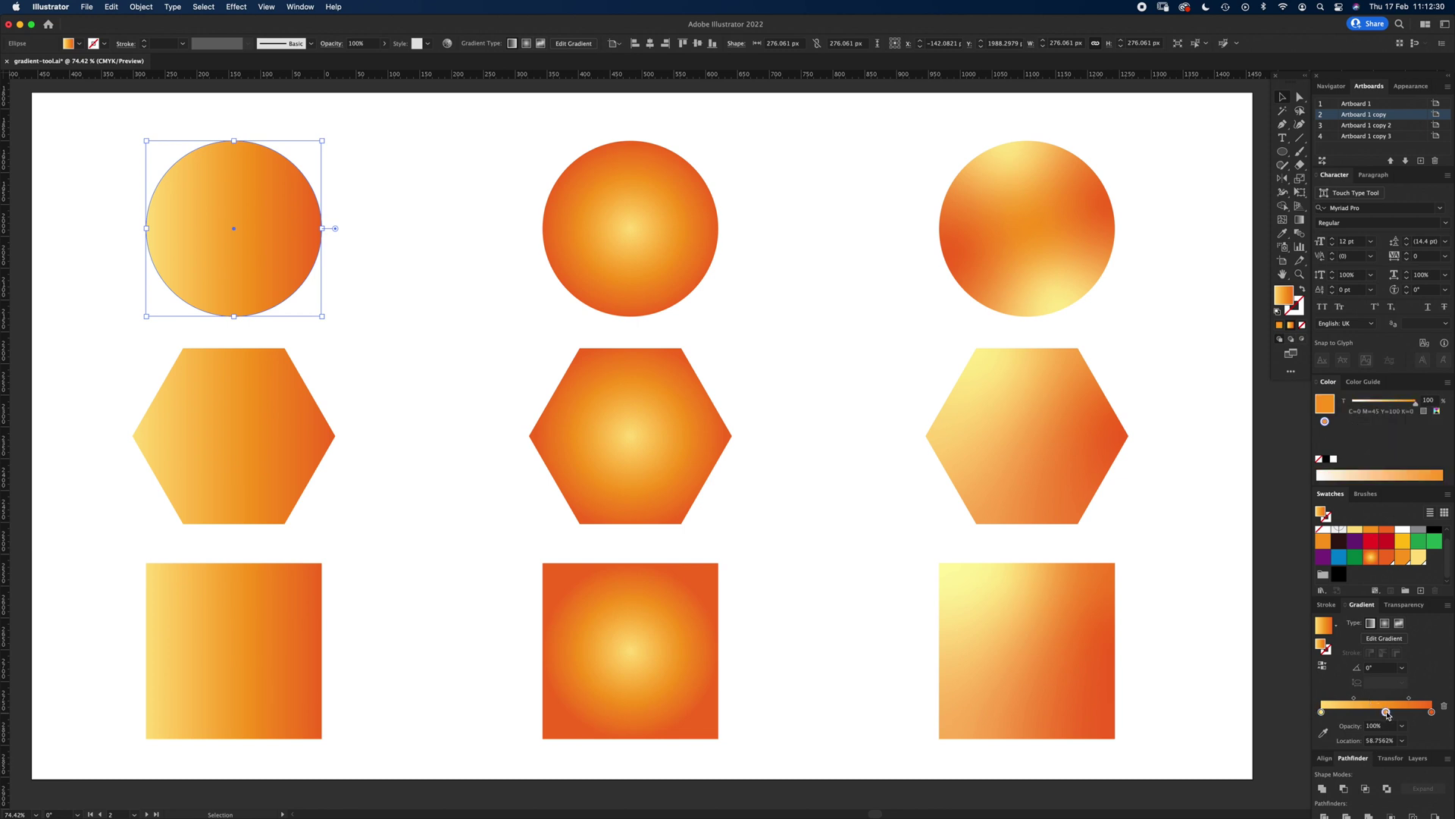
left_click(1436, 412)
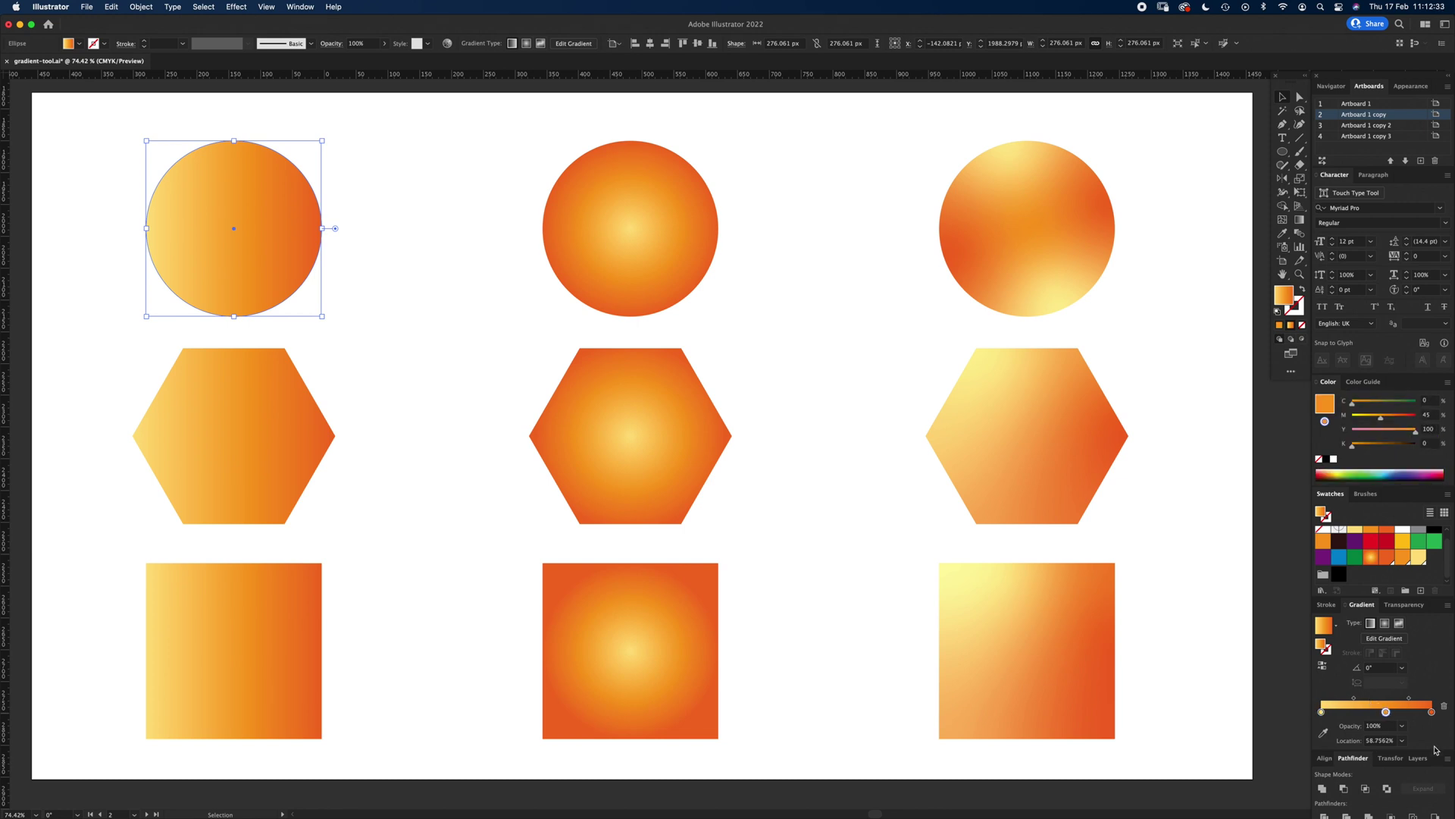
left_click(1431, 713)
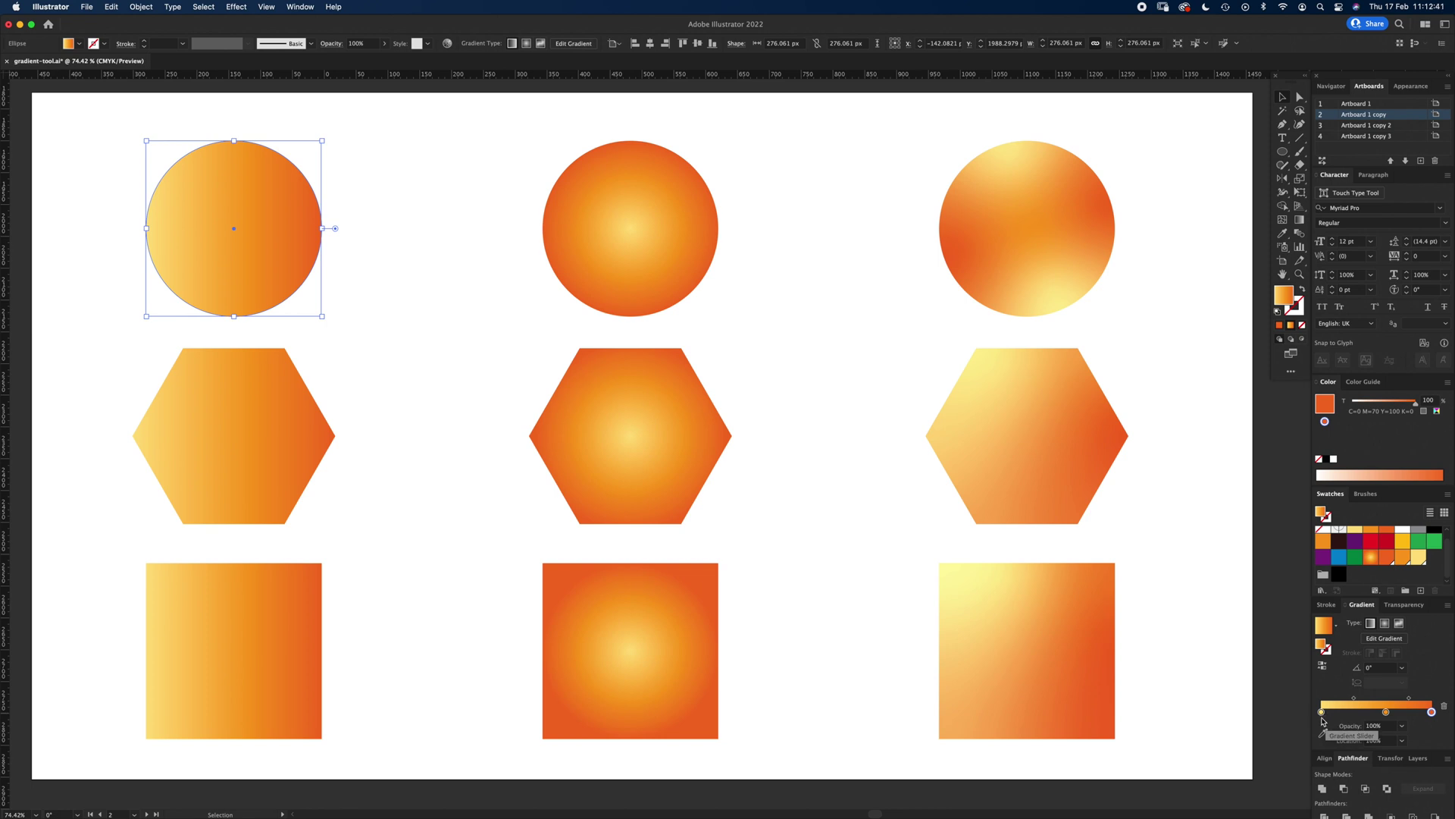
left_click(1403, 729)
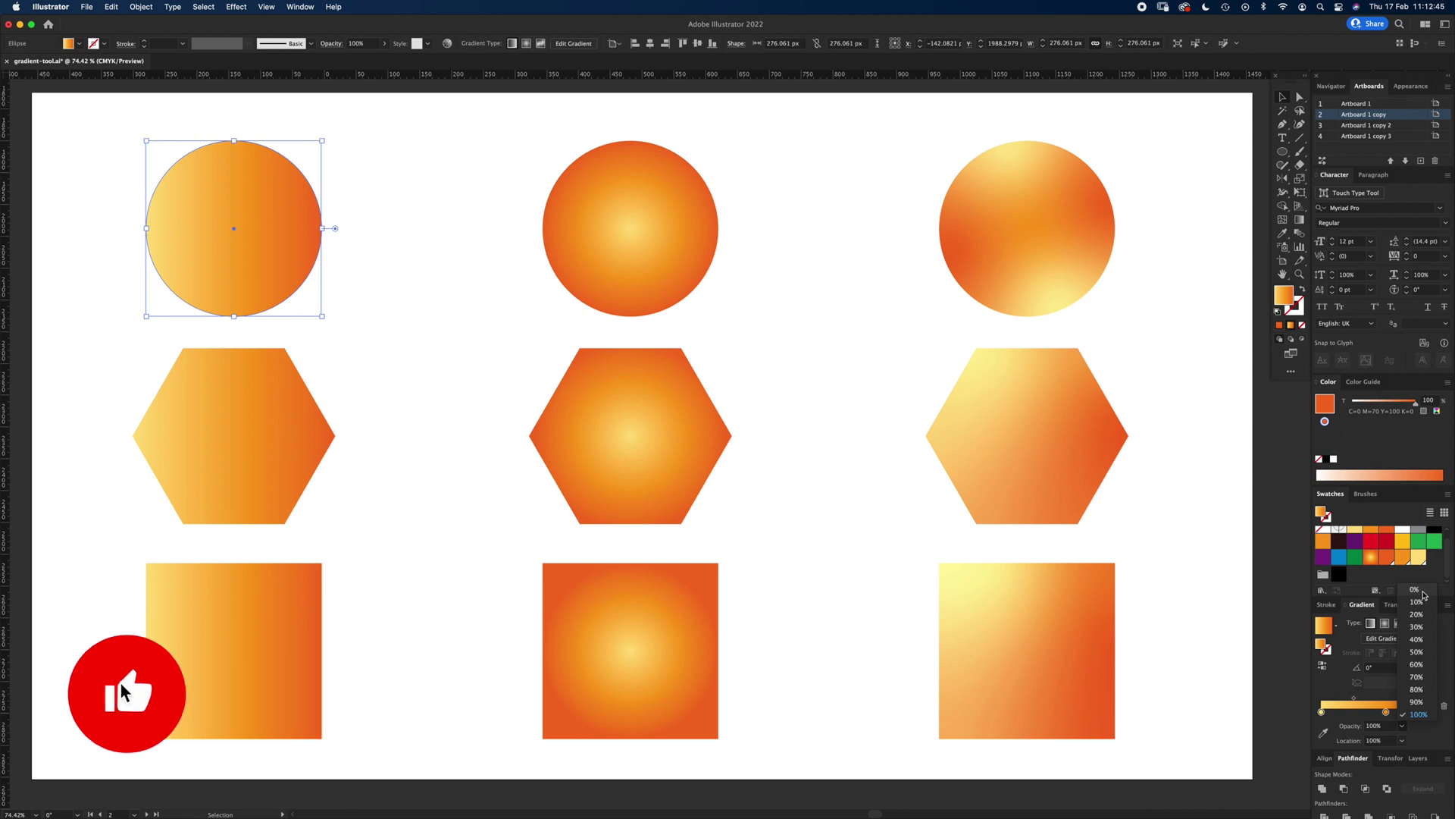
left_click(1417, 713)
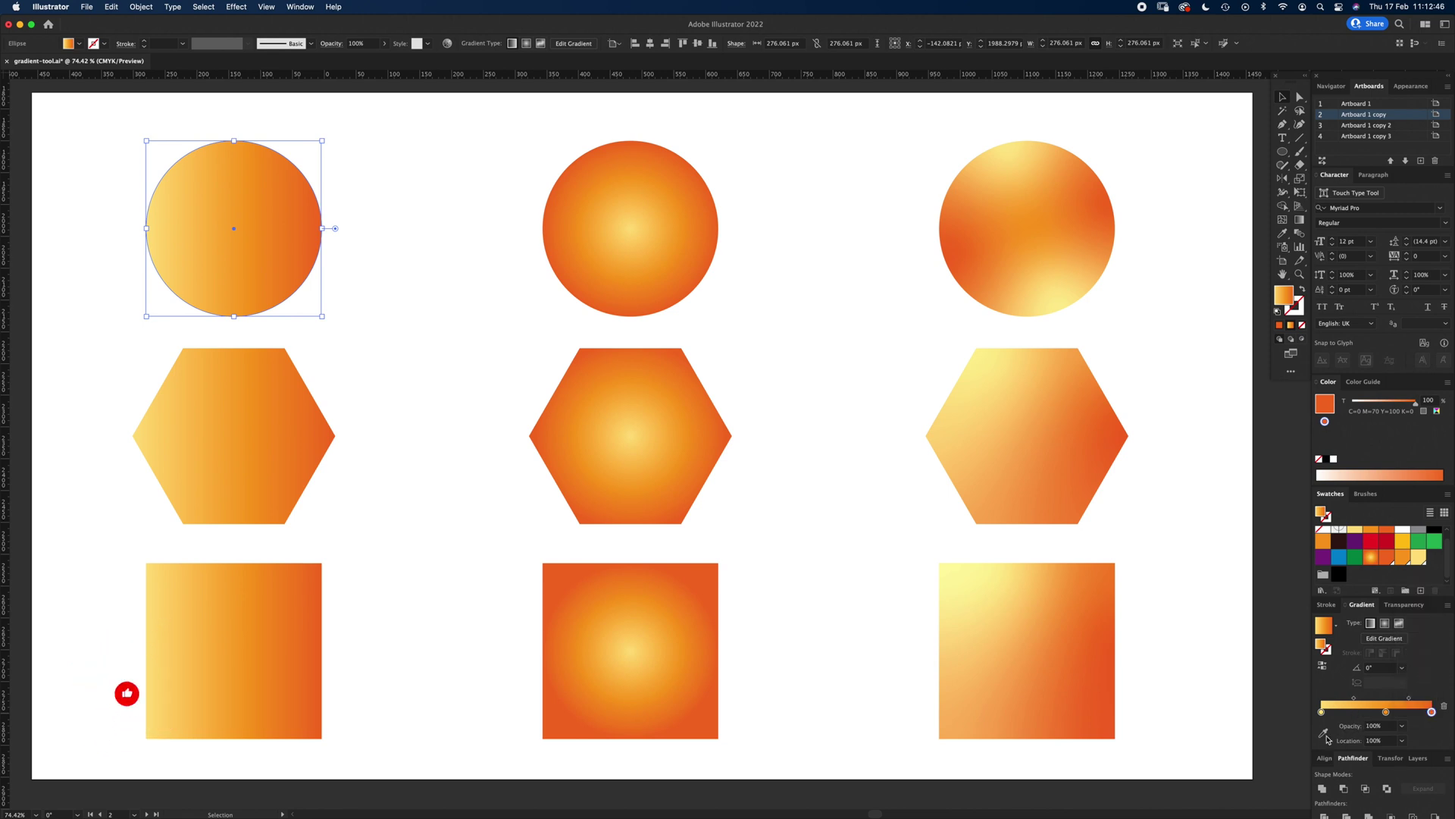
left_click(1387, 712)
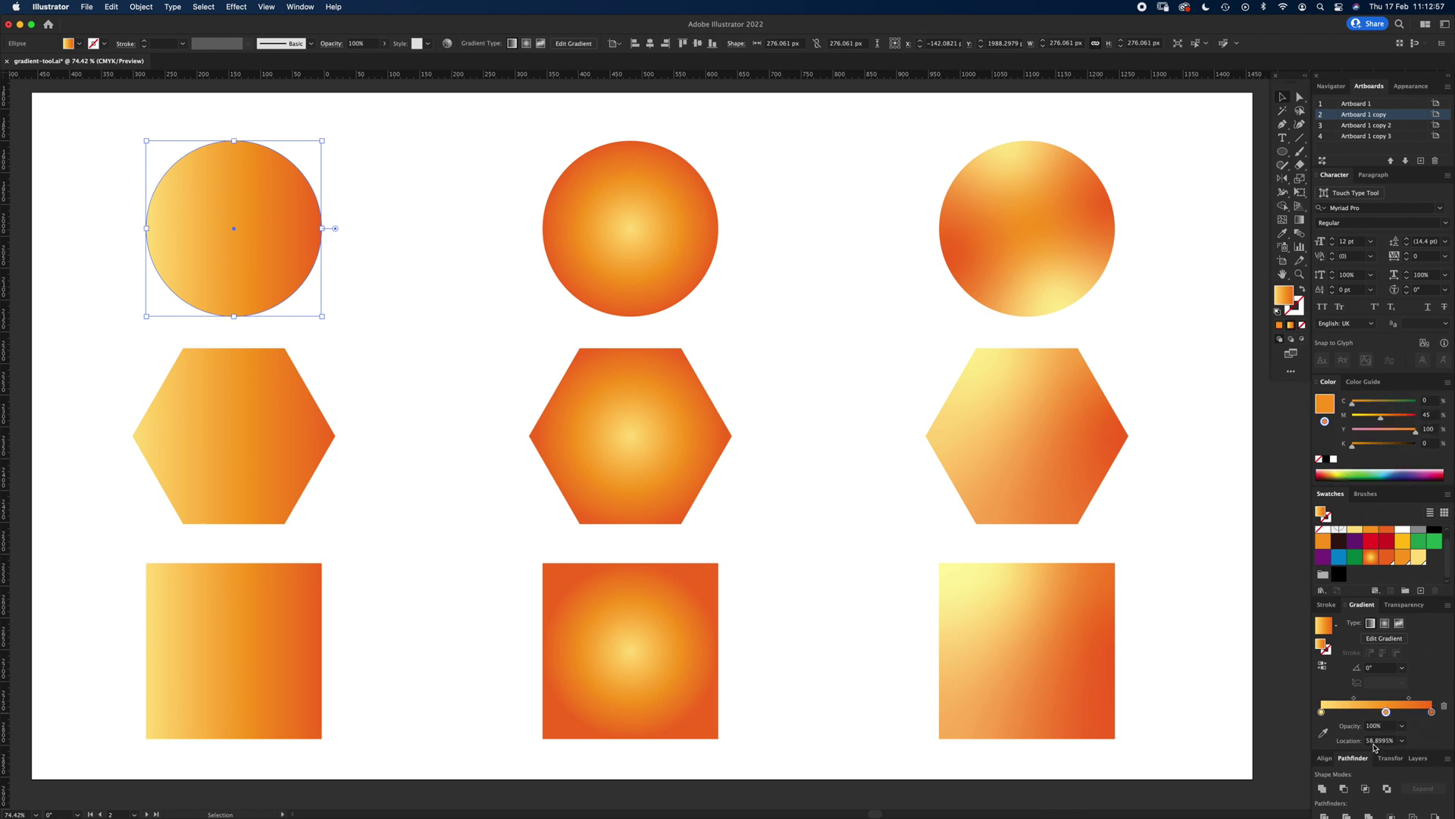
left_click(1335, 712)
left_click_drag(1335, 712, 1332, 730)
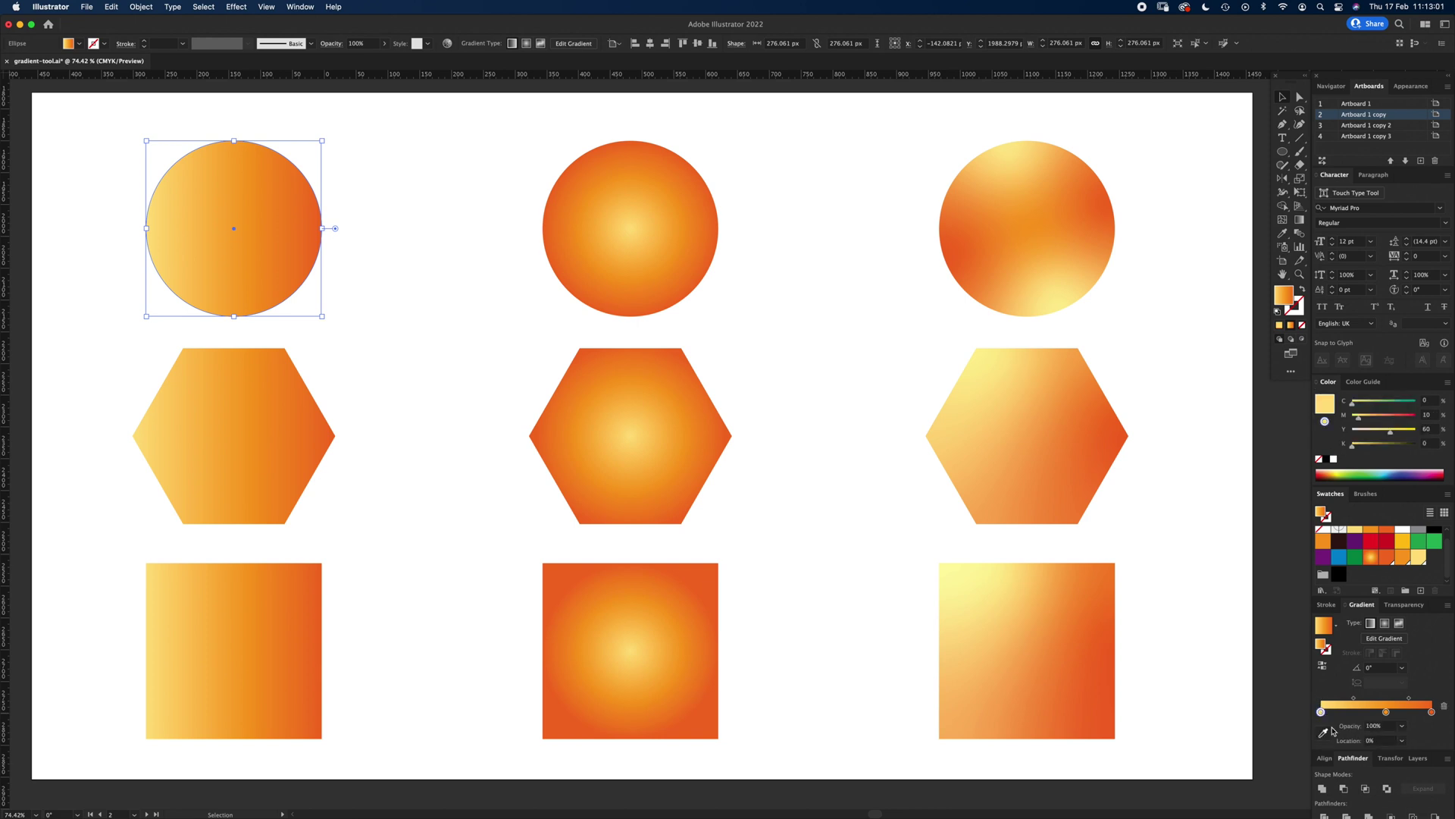
left_click(1402, 740)
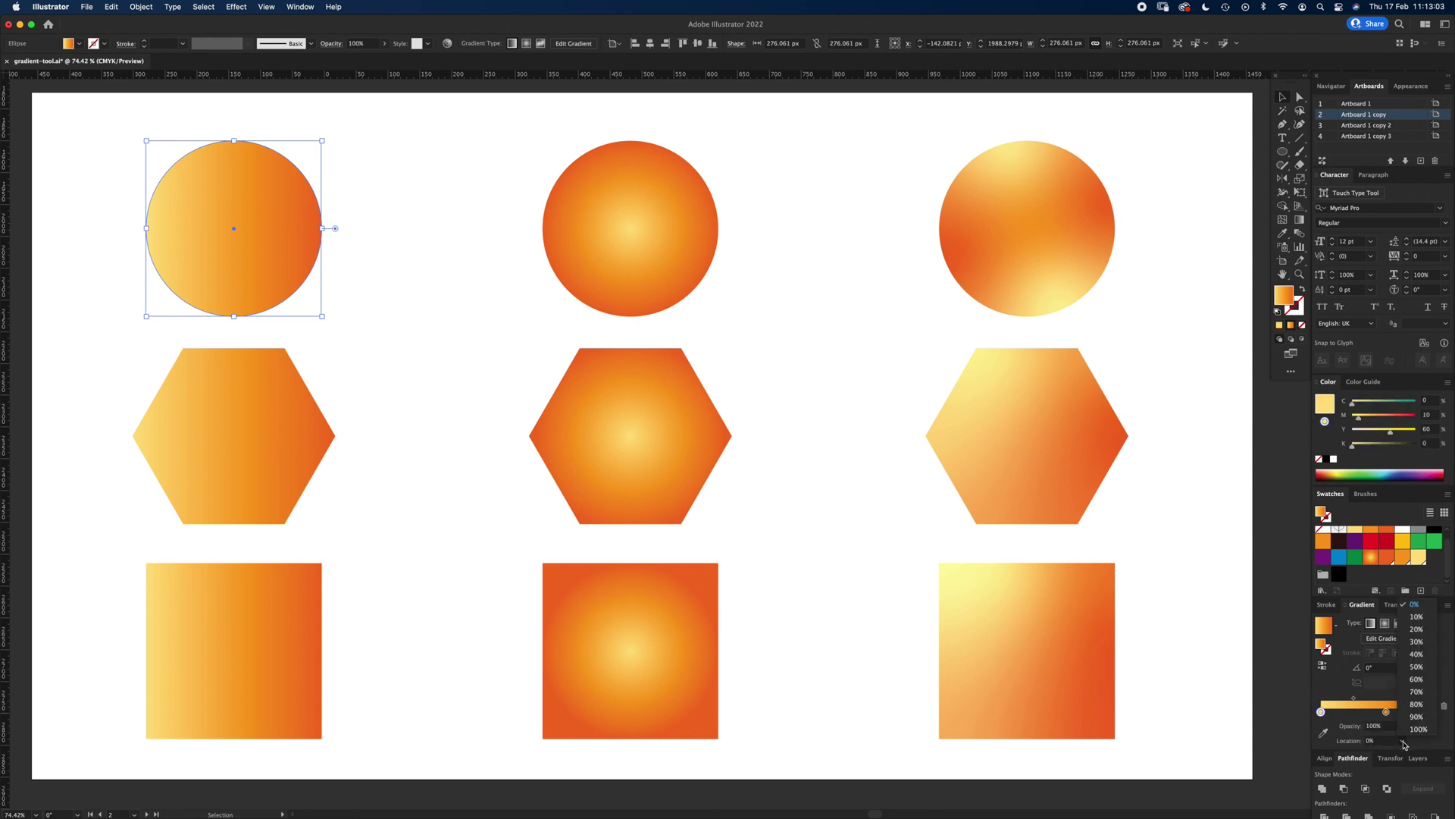
left_click(1416, 629)
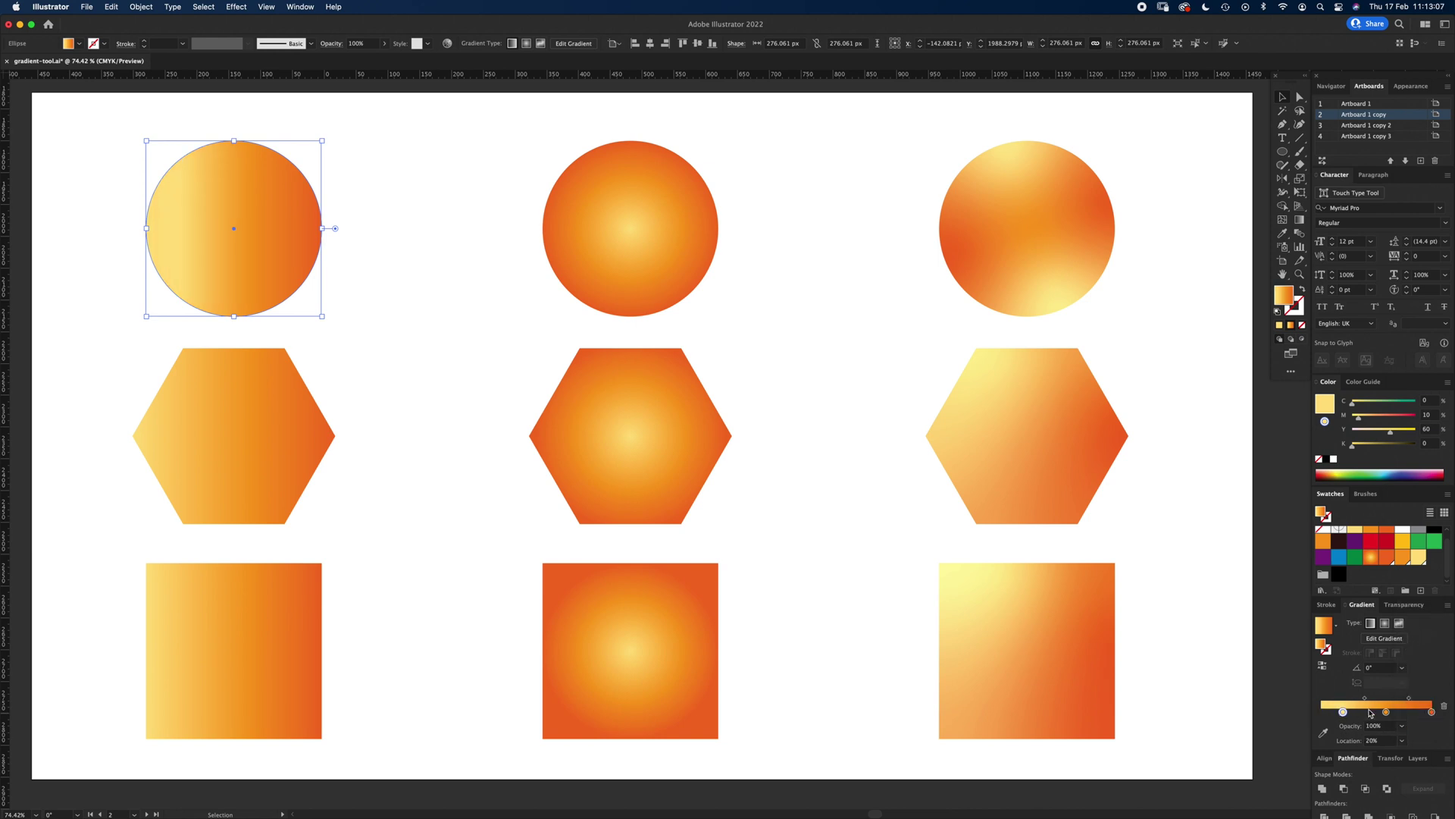
left_click_drag(1343, 712, 1321, 712)
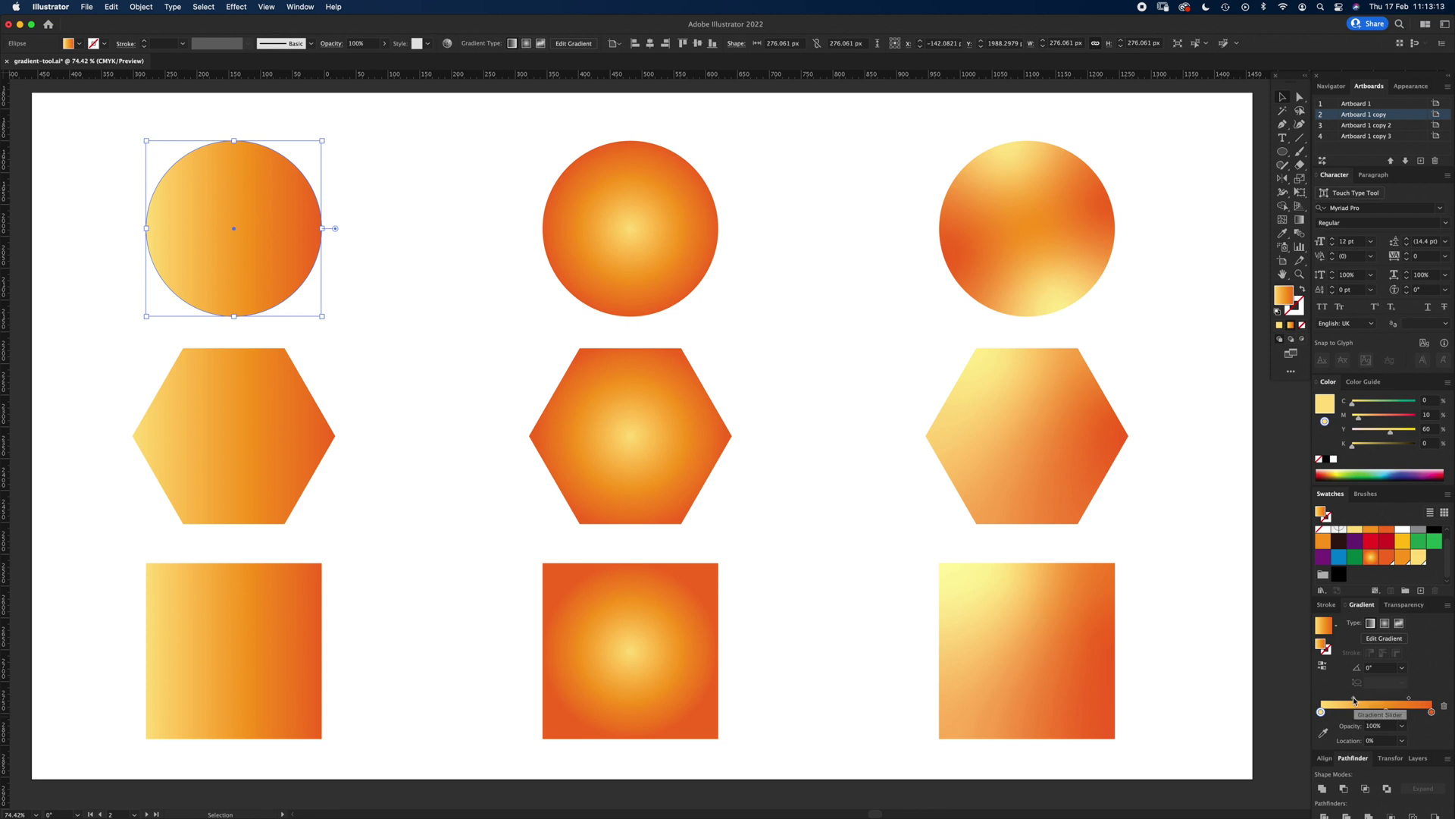
left_click(1354, 701)
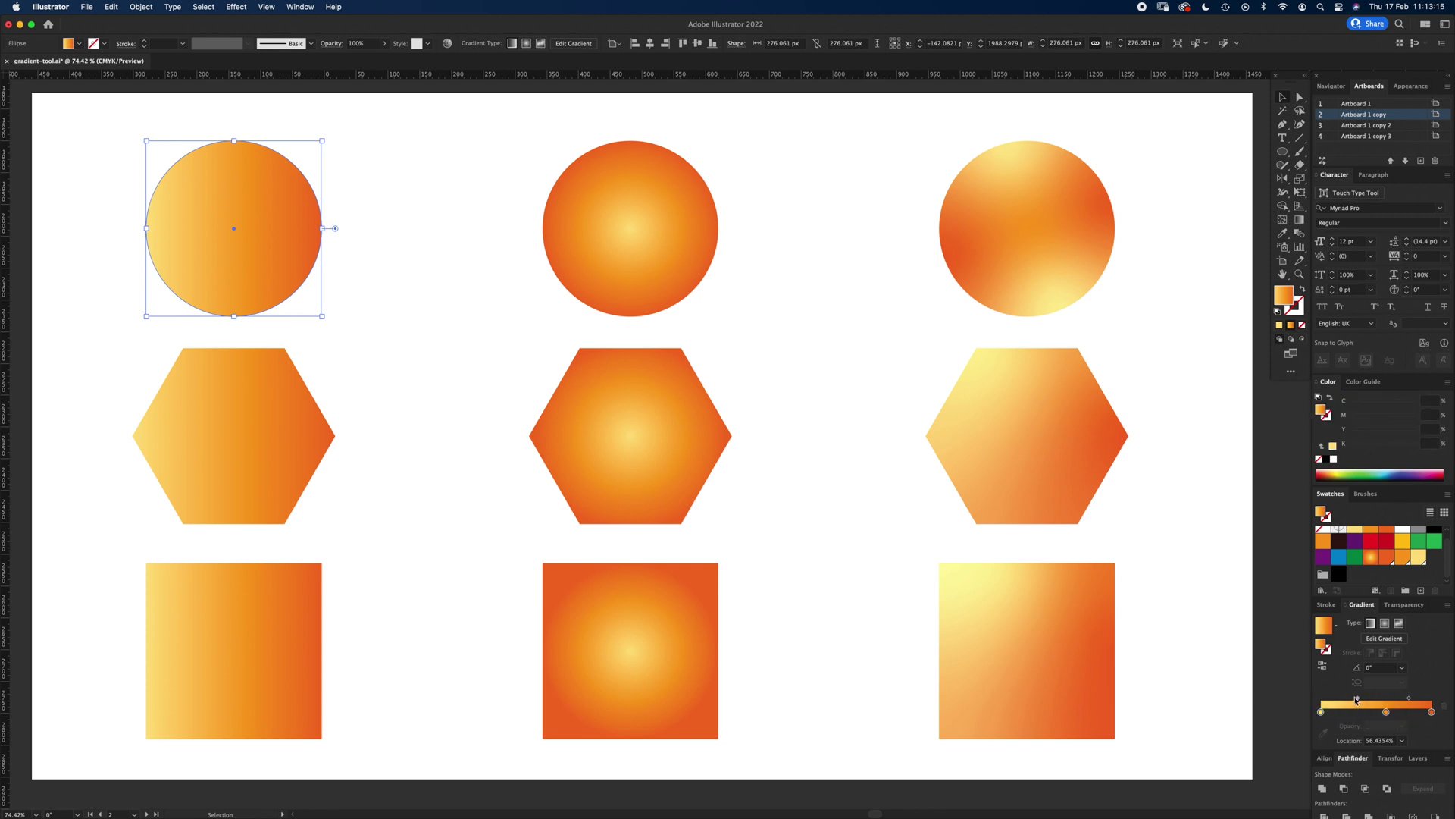
left_click_drag(1356, 699, 1389, 696)
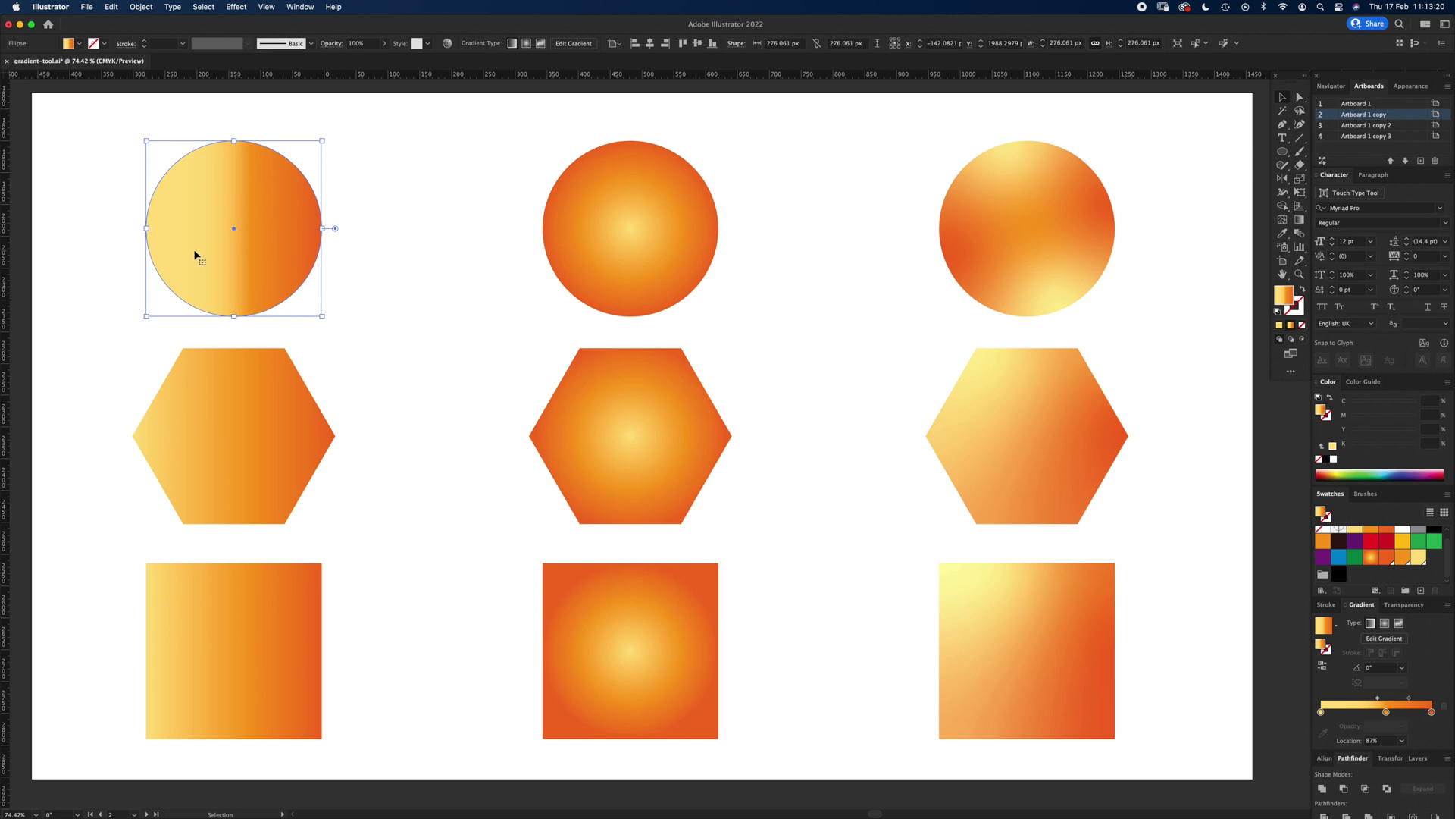
mouse_move(1378, 699)
left_mouse_down()
mouse_move(1328, 698)
mouse_move(1354, 698)
left_mouse_up()
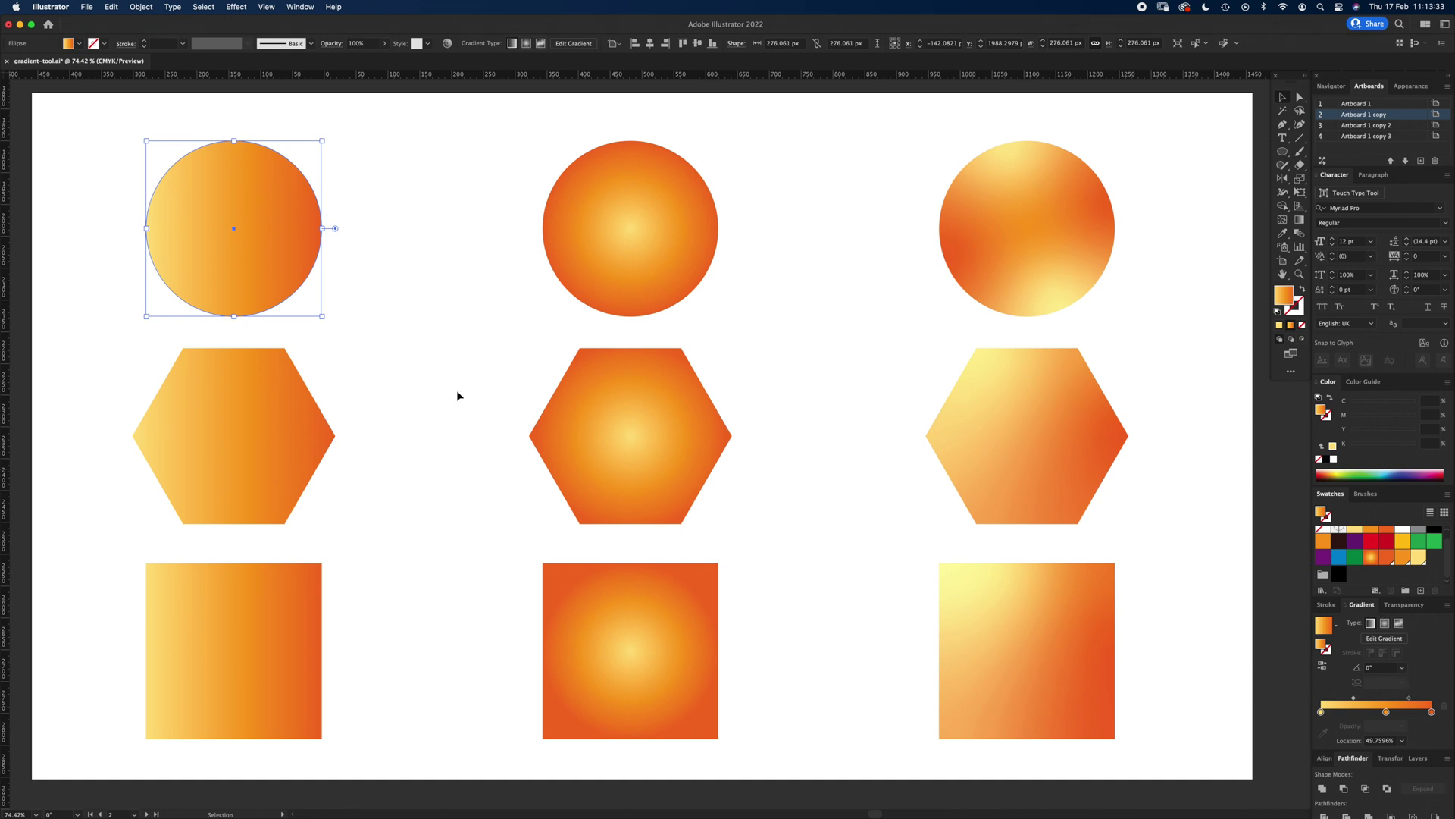
left_click(425, 335)
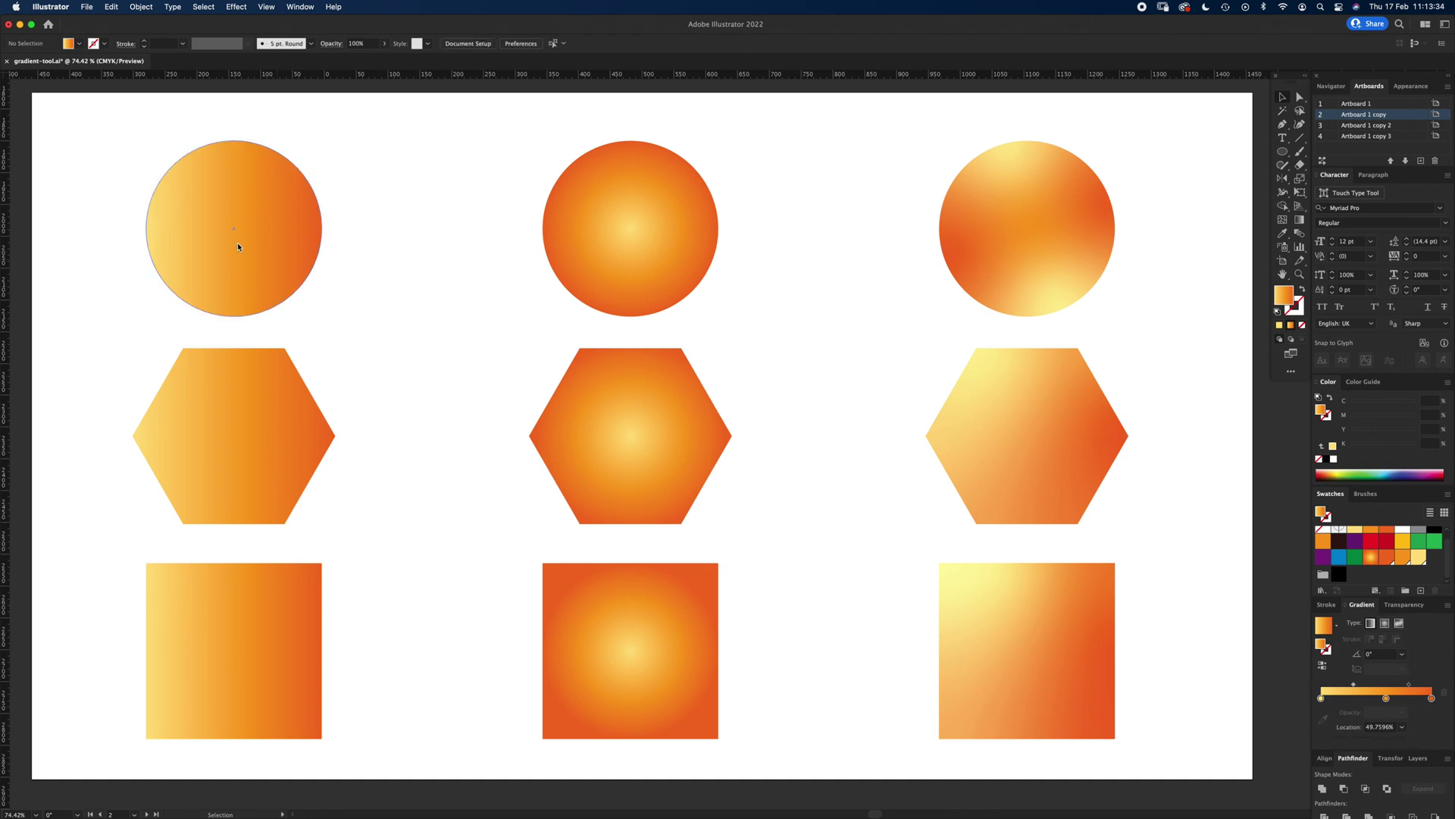
Step: Draw a purple-filled ellipse between the top two circles and reselect it
left_click(1286, 153)
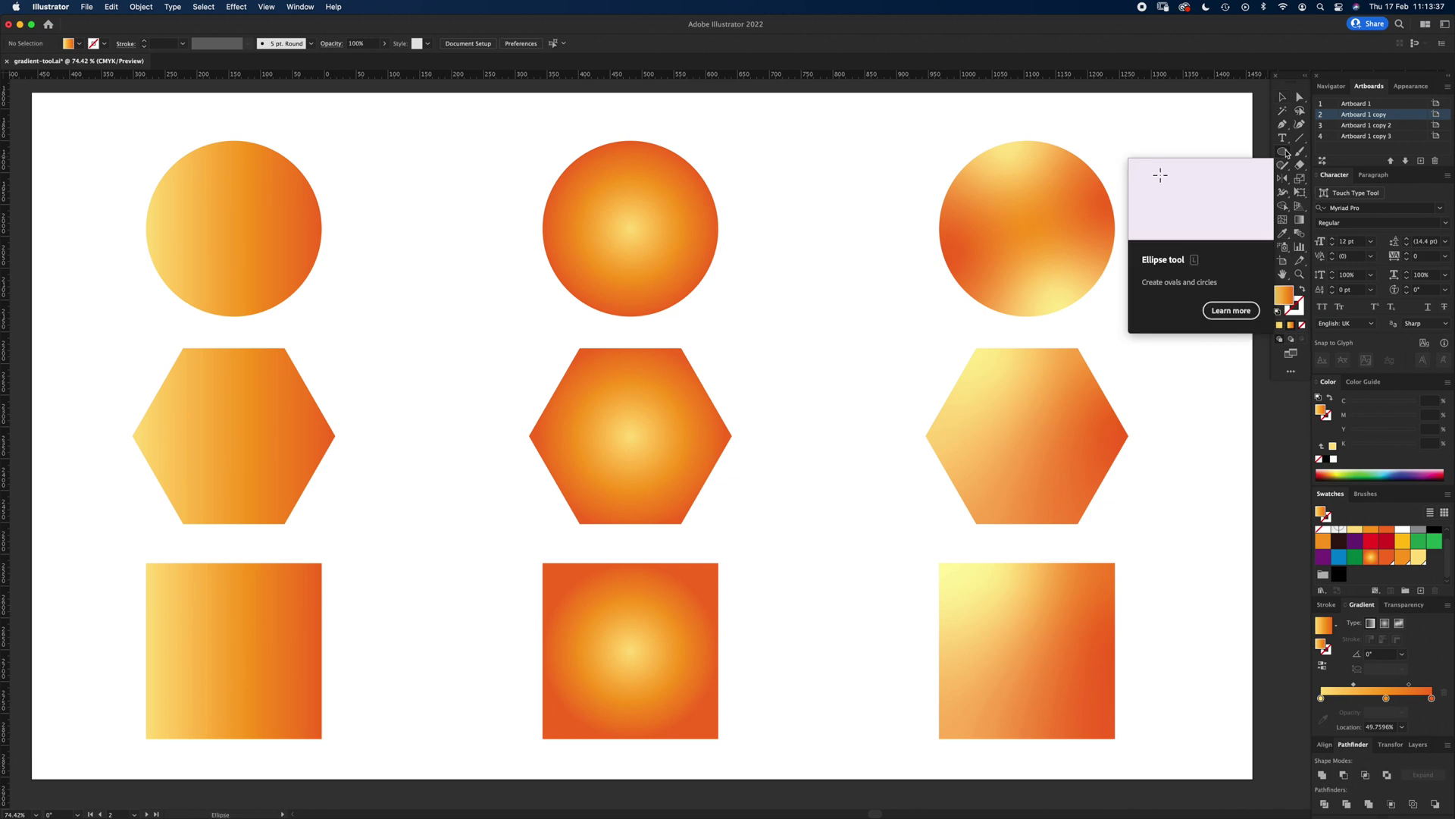
left_click_drag(386, 274, 510, 375)
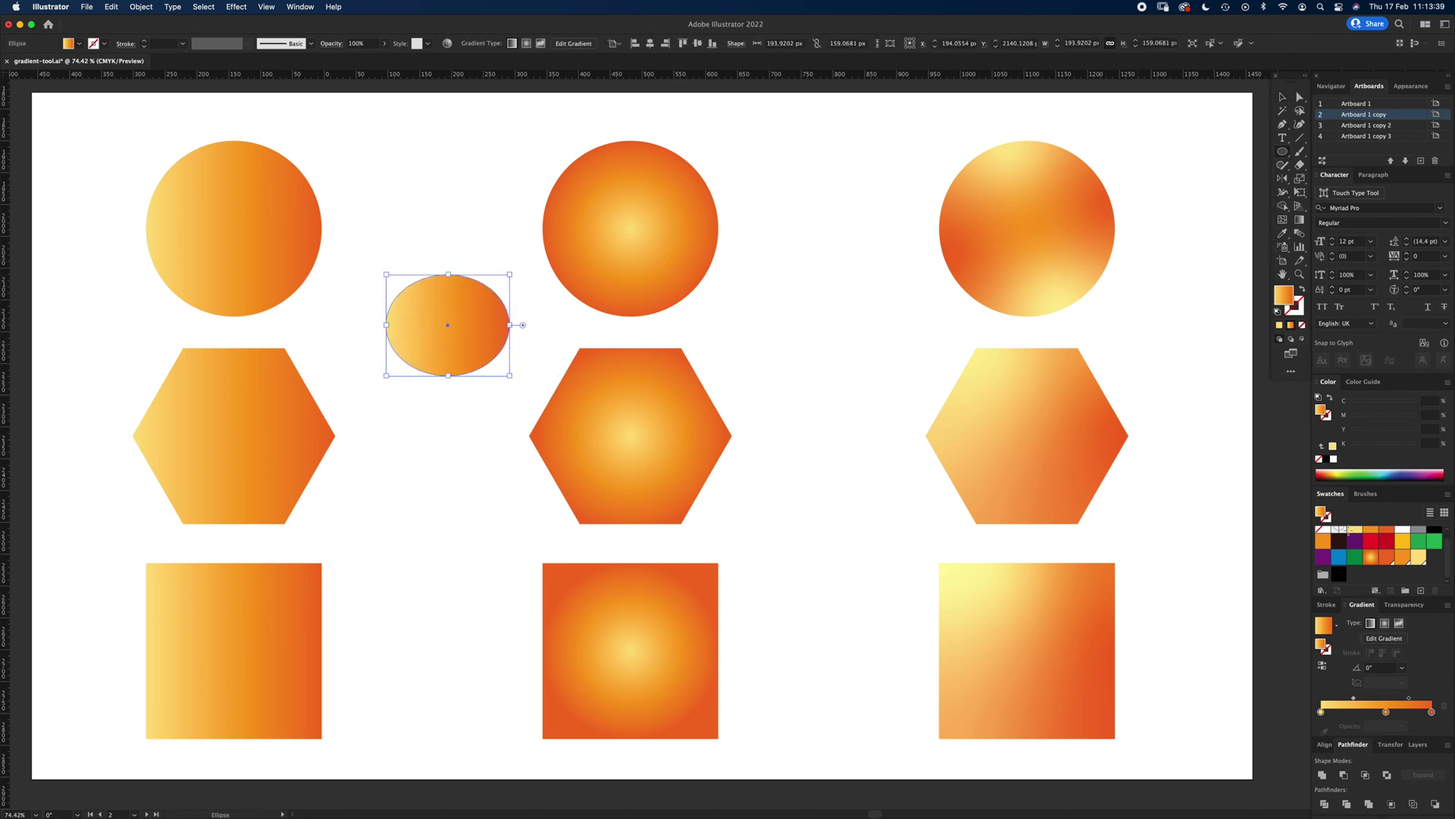
left_click(1352, 541)
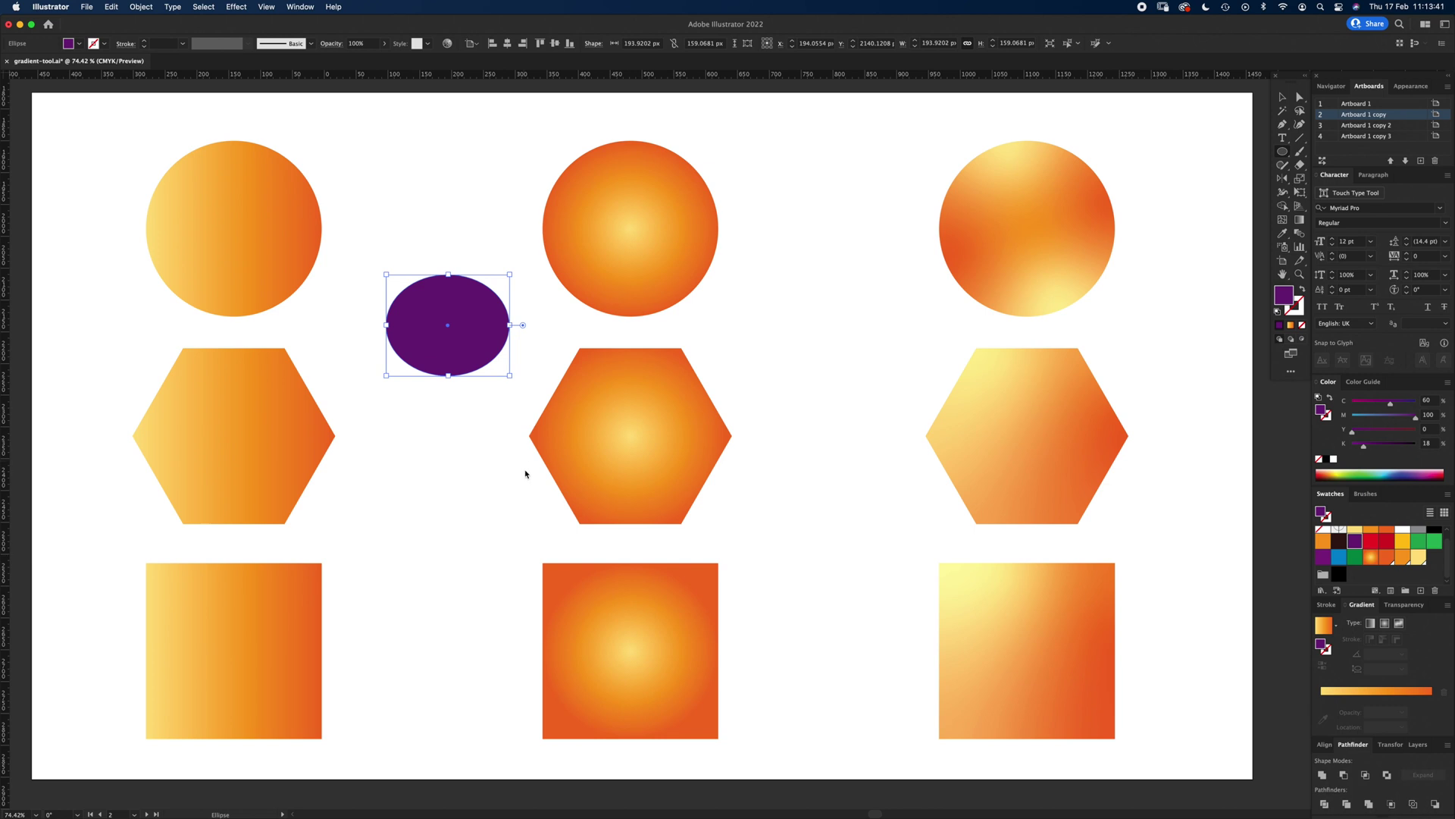
key("v")
left_click(476, 470)
left_click(458, 333)
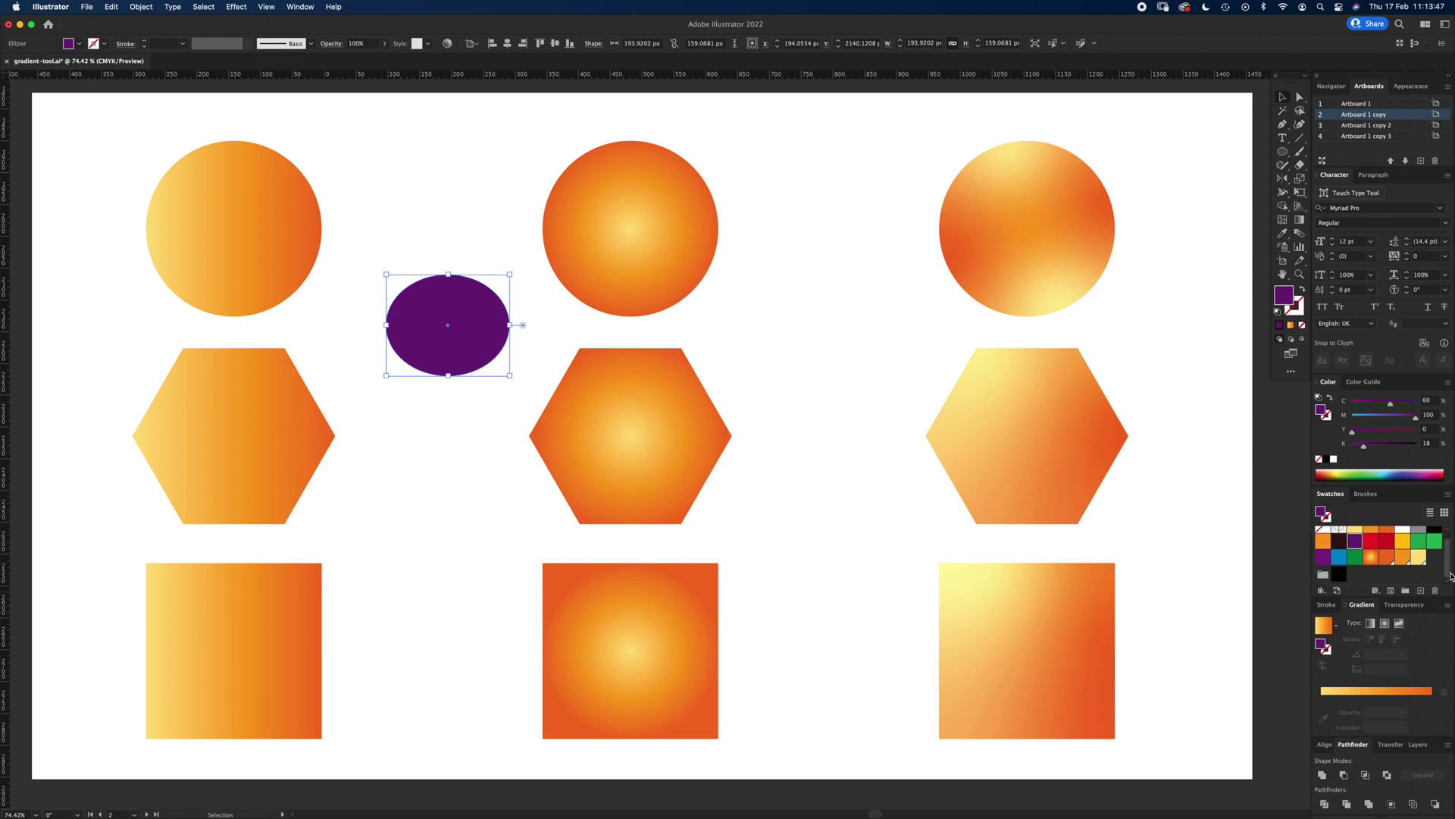
Step: Give the ellipse a white-to-black linear gradient and stretch it taller
left_click(1364, 691)
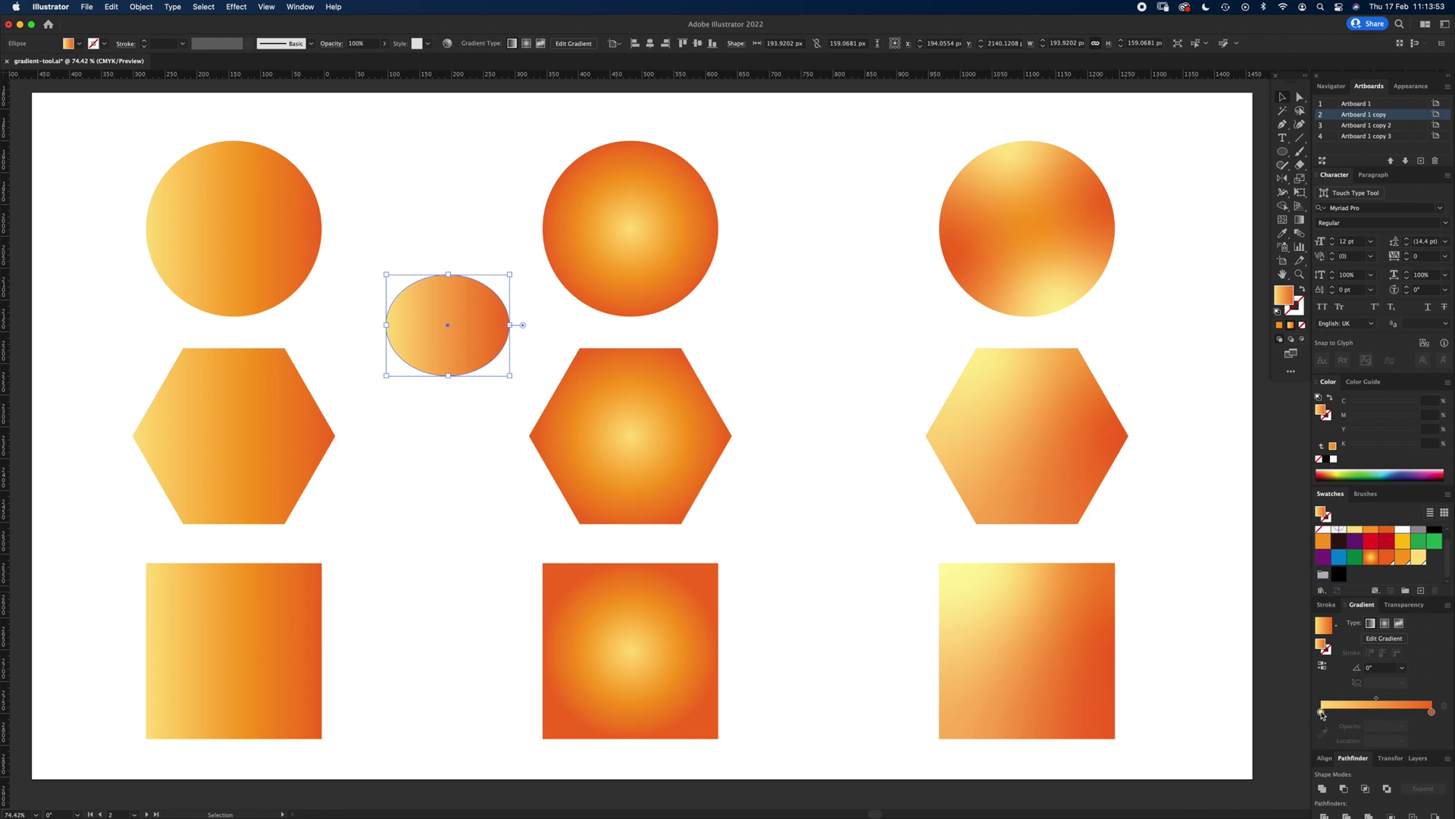
left_click_drag(1322, 714, 1321, 712)
left_click_drag(1325, 463, 1431, 713)
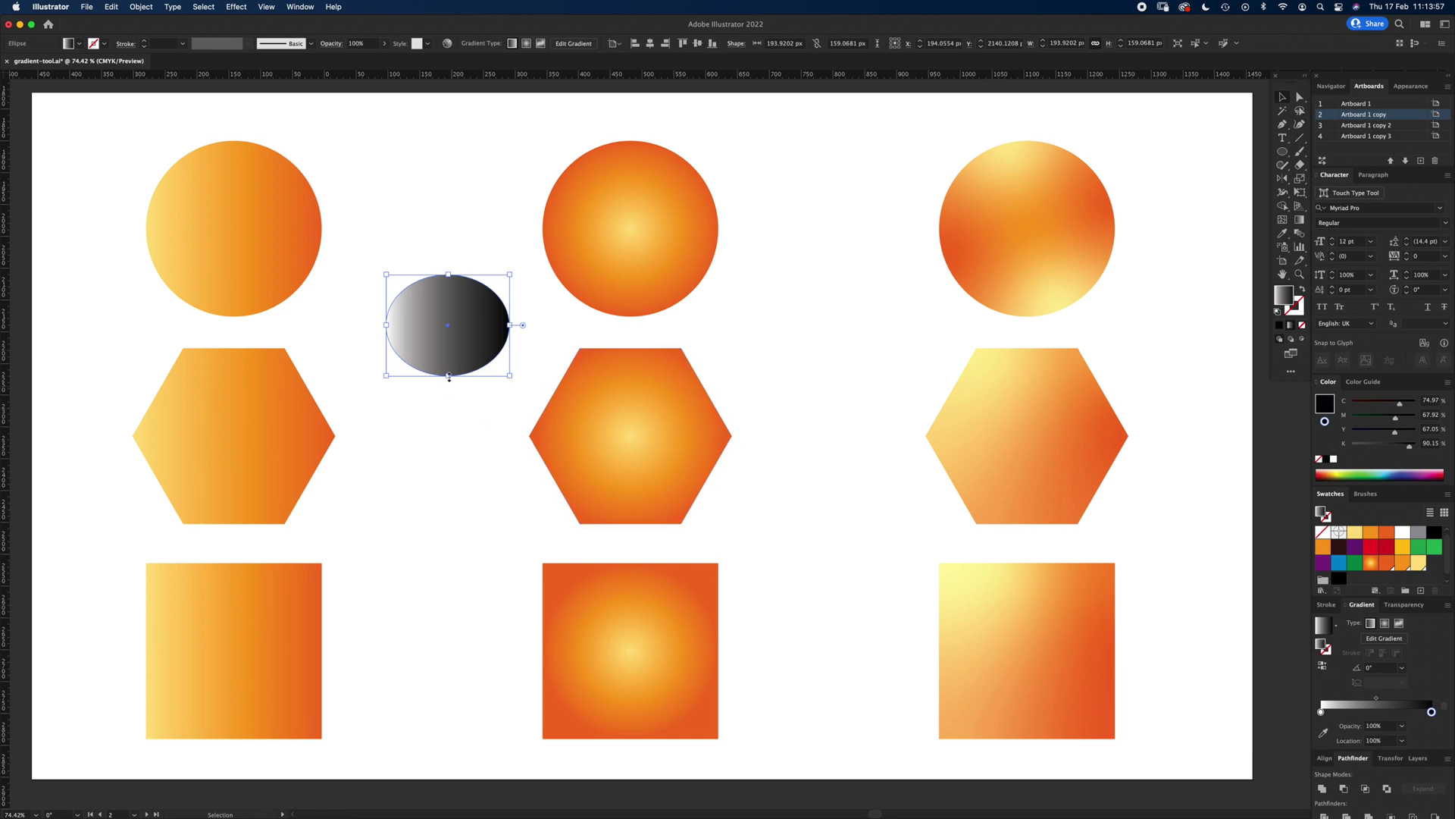
left_click_drag(448, 377, 448, 410)
left_click(454, 452)
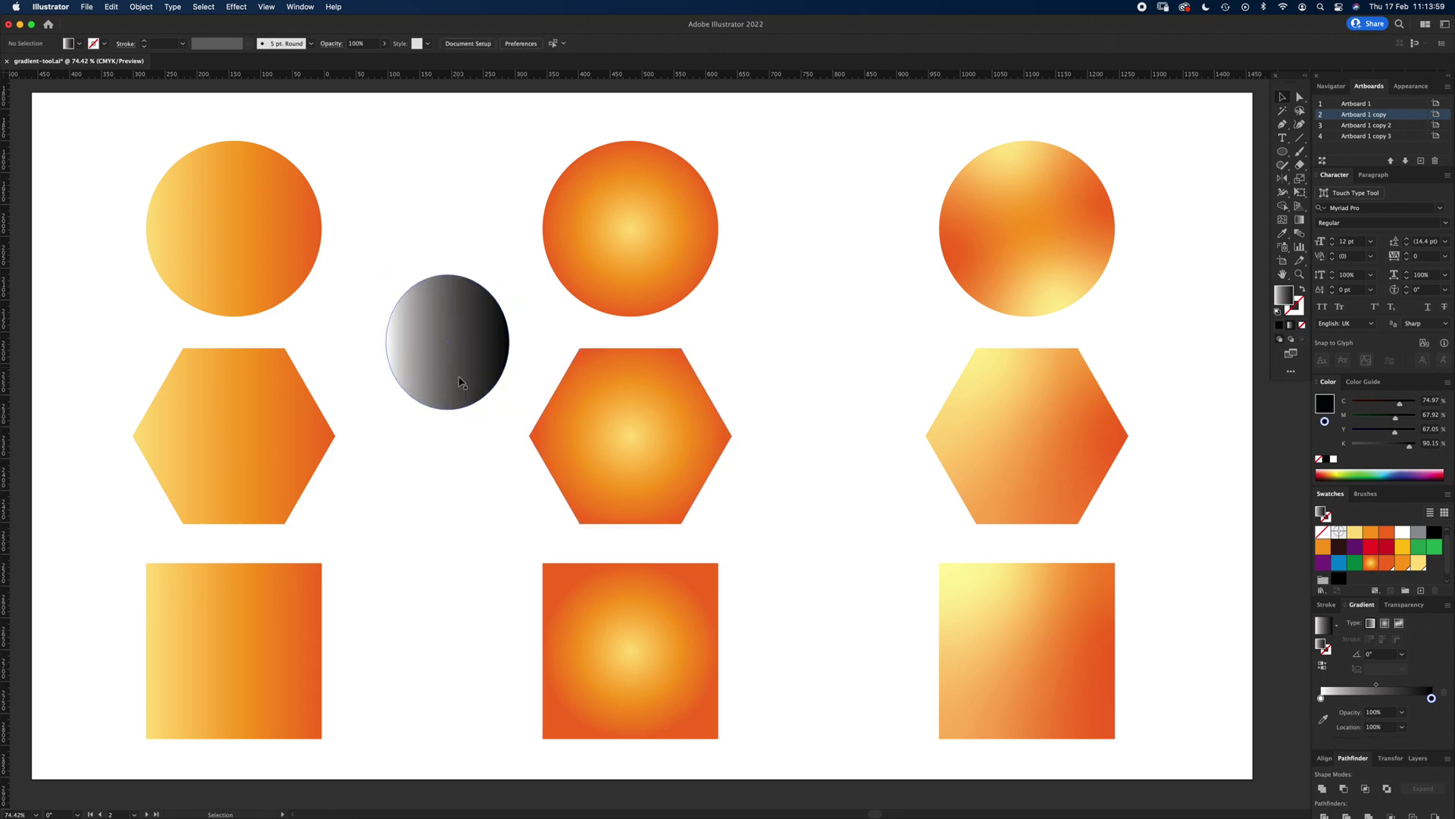
Step: Widen the ellipse into a circle and recolour its gradient yellow, orange, then orange-red
left_click(460, 371)
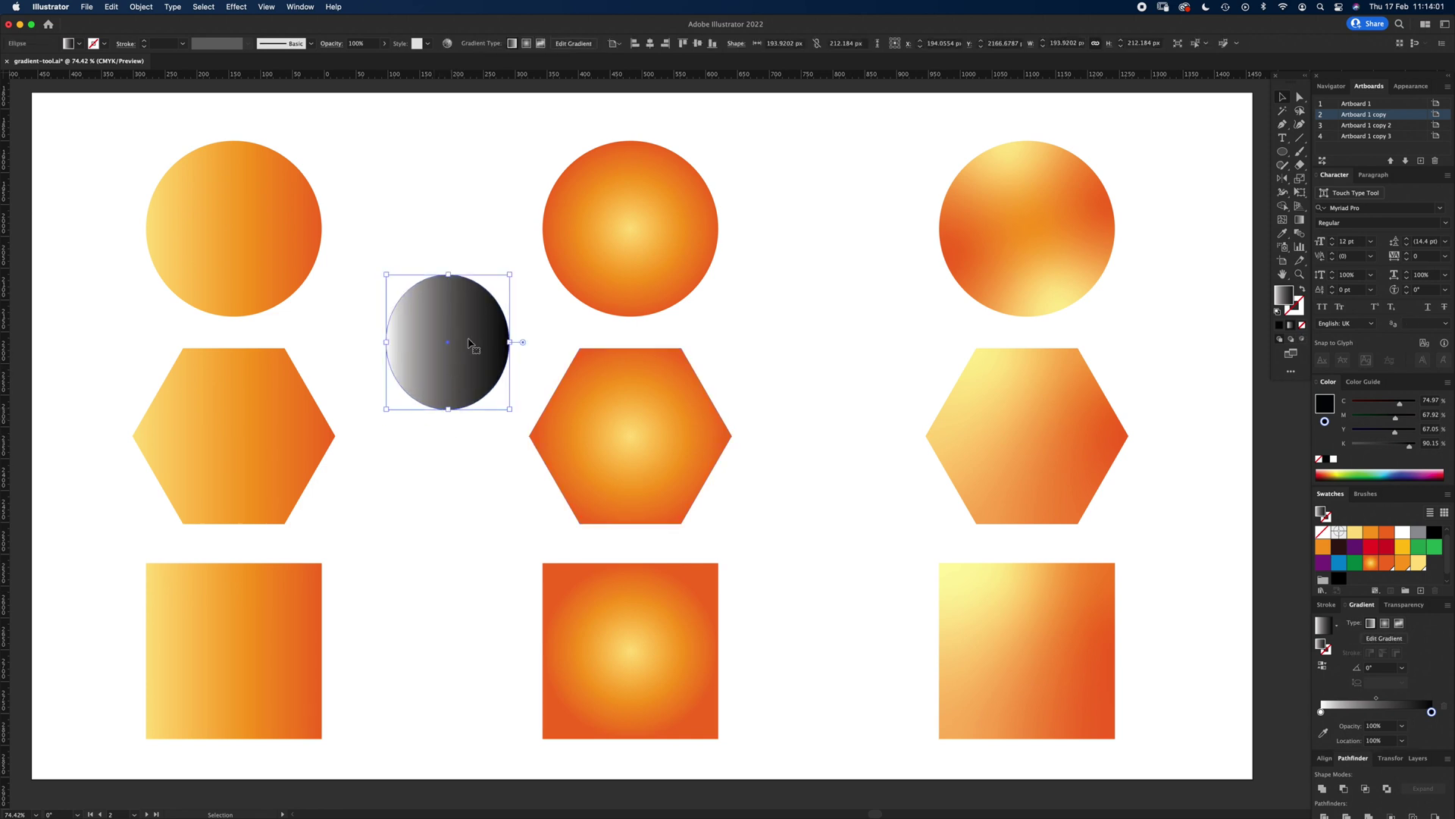
left_click_drag(509, 342, 521, 341)
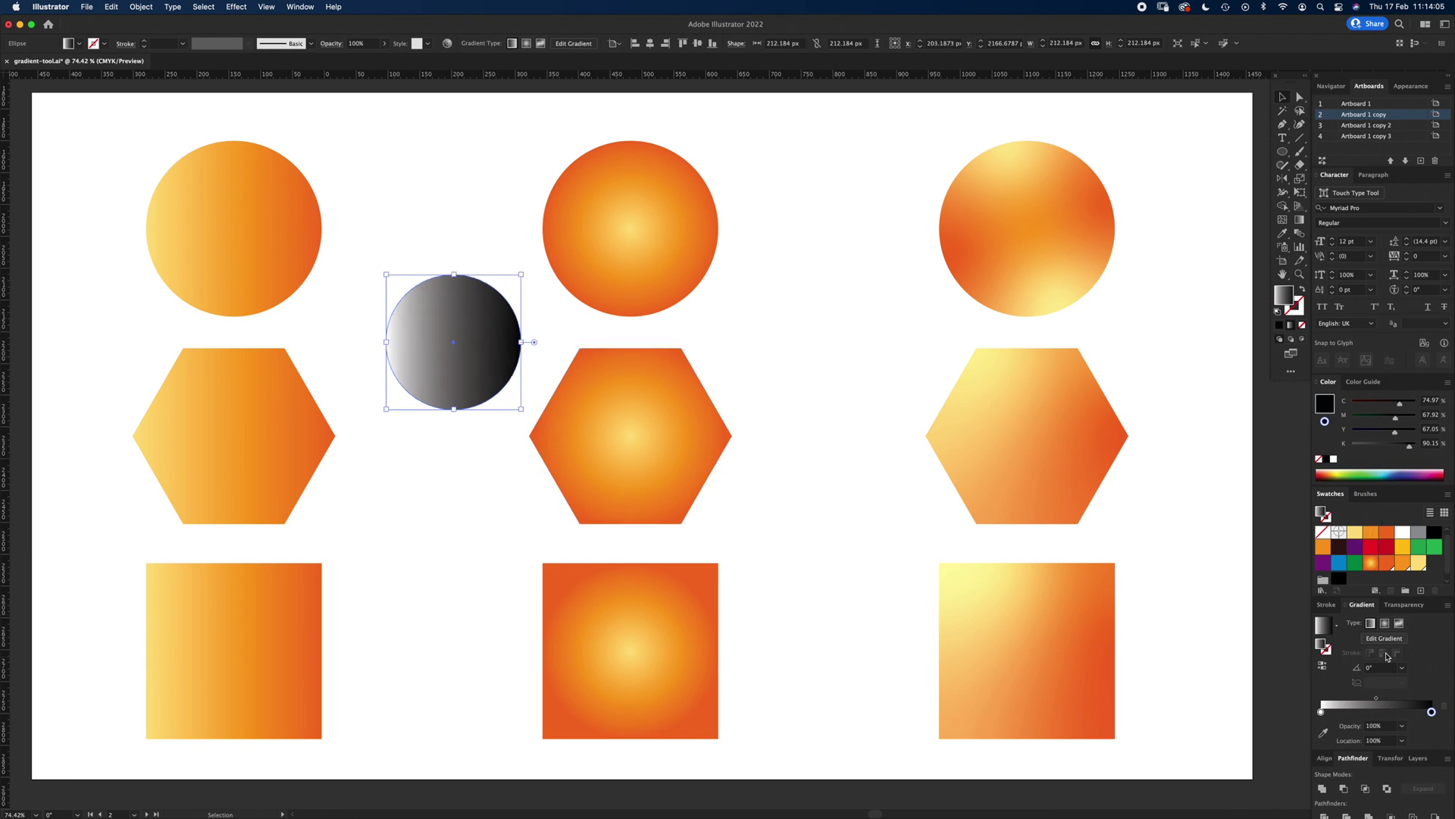
left_click(1321, 712)
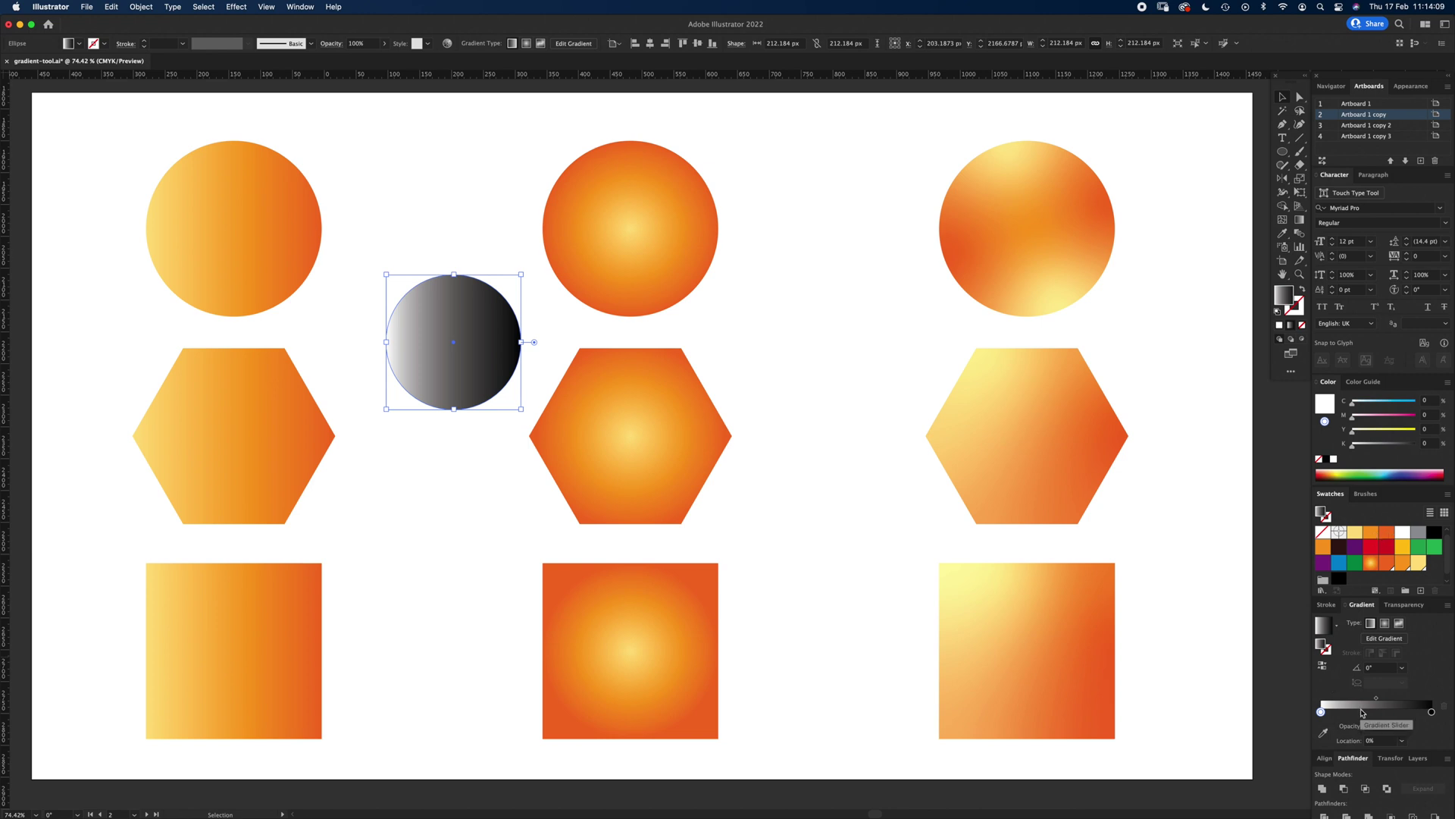
left_click_drag(1356, 536, 1322, 712)
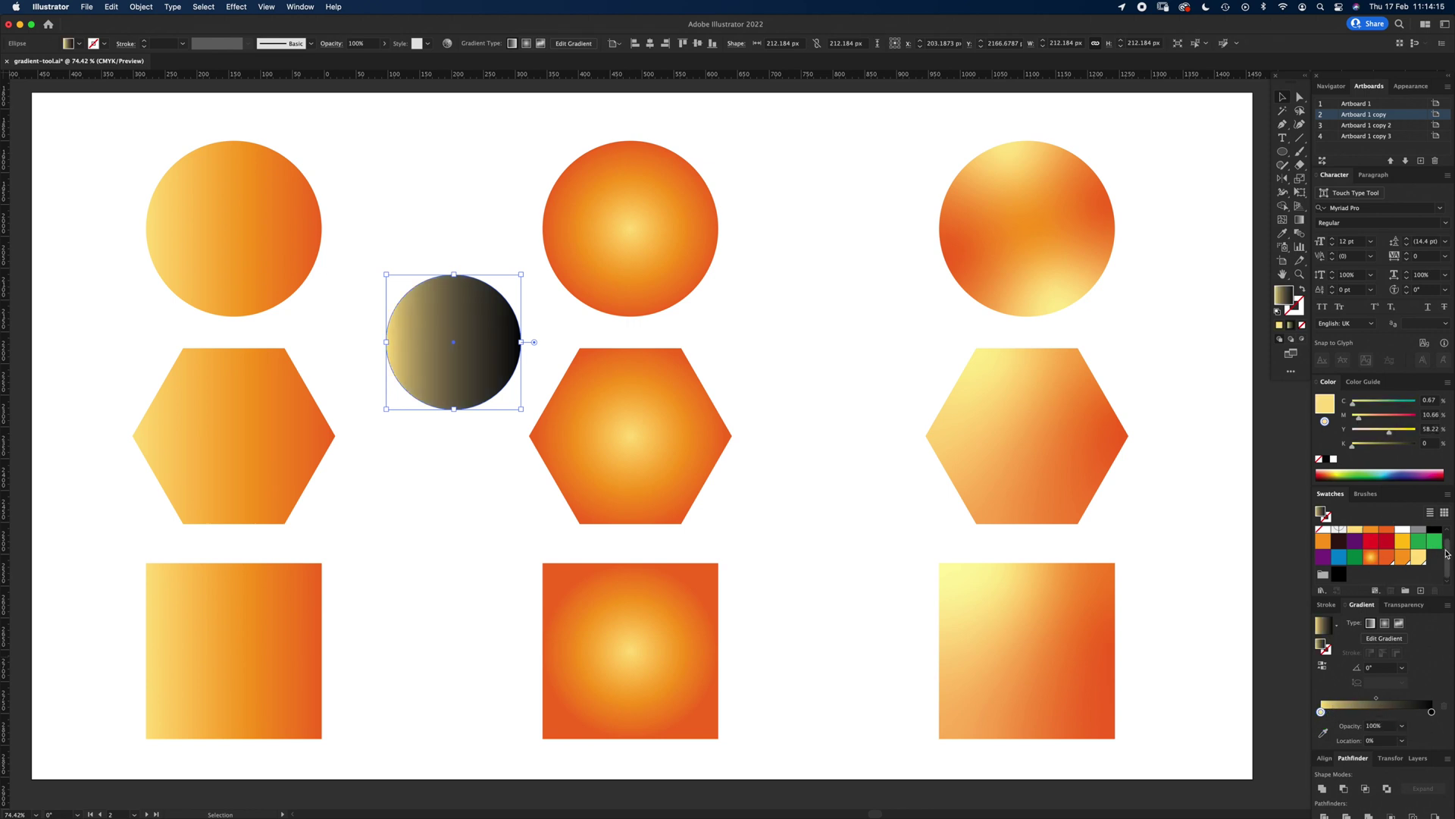
scroll(1414, 535, "up", 1)
left_click_drag(1372, 537, 1375, 713)
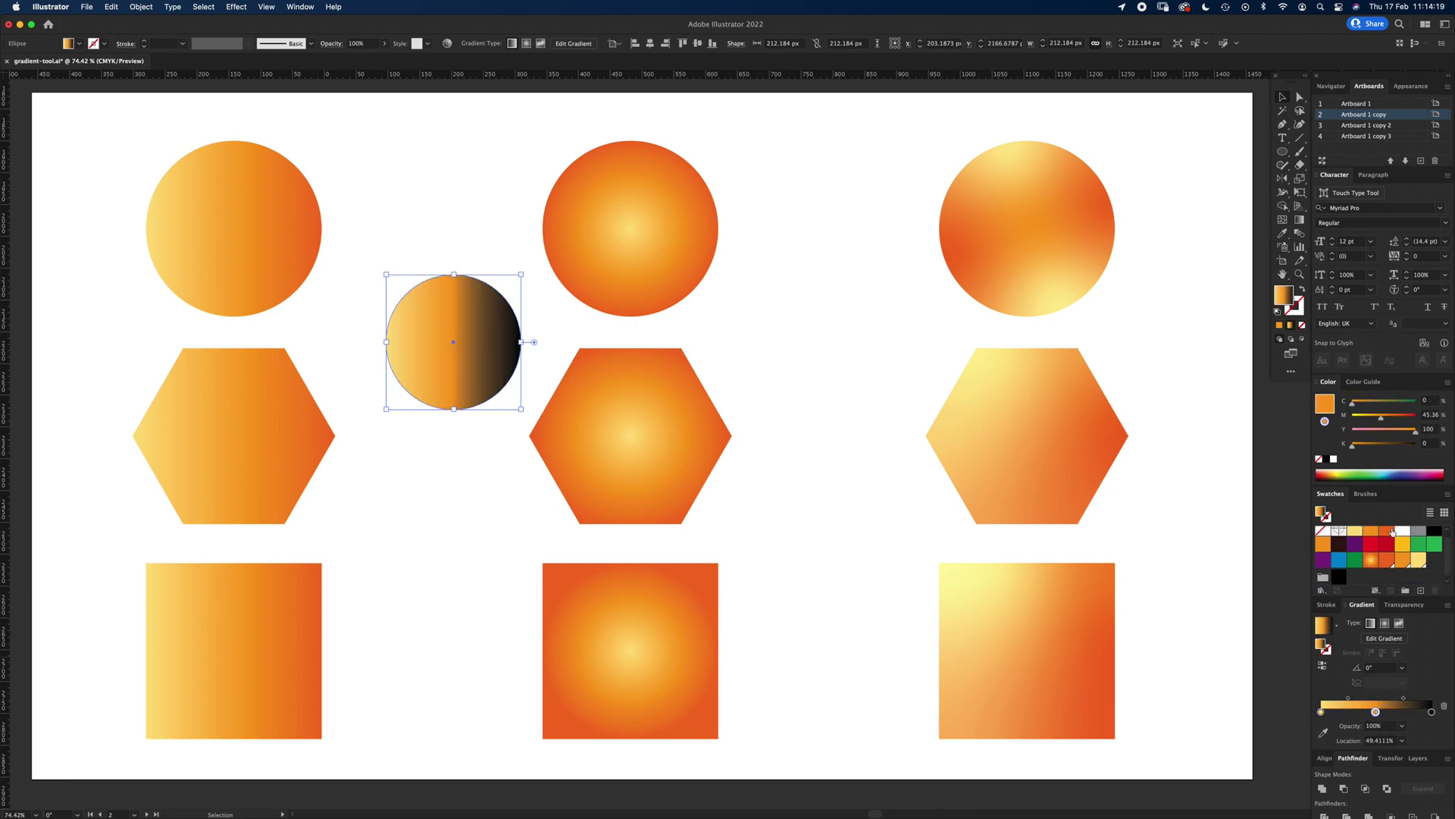
left_click(1431, 711)
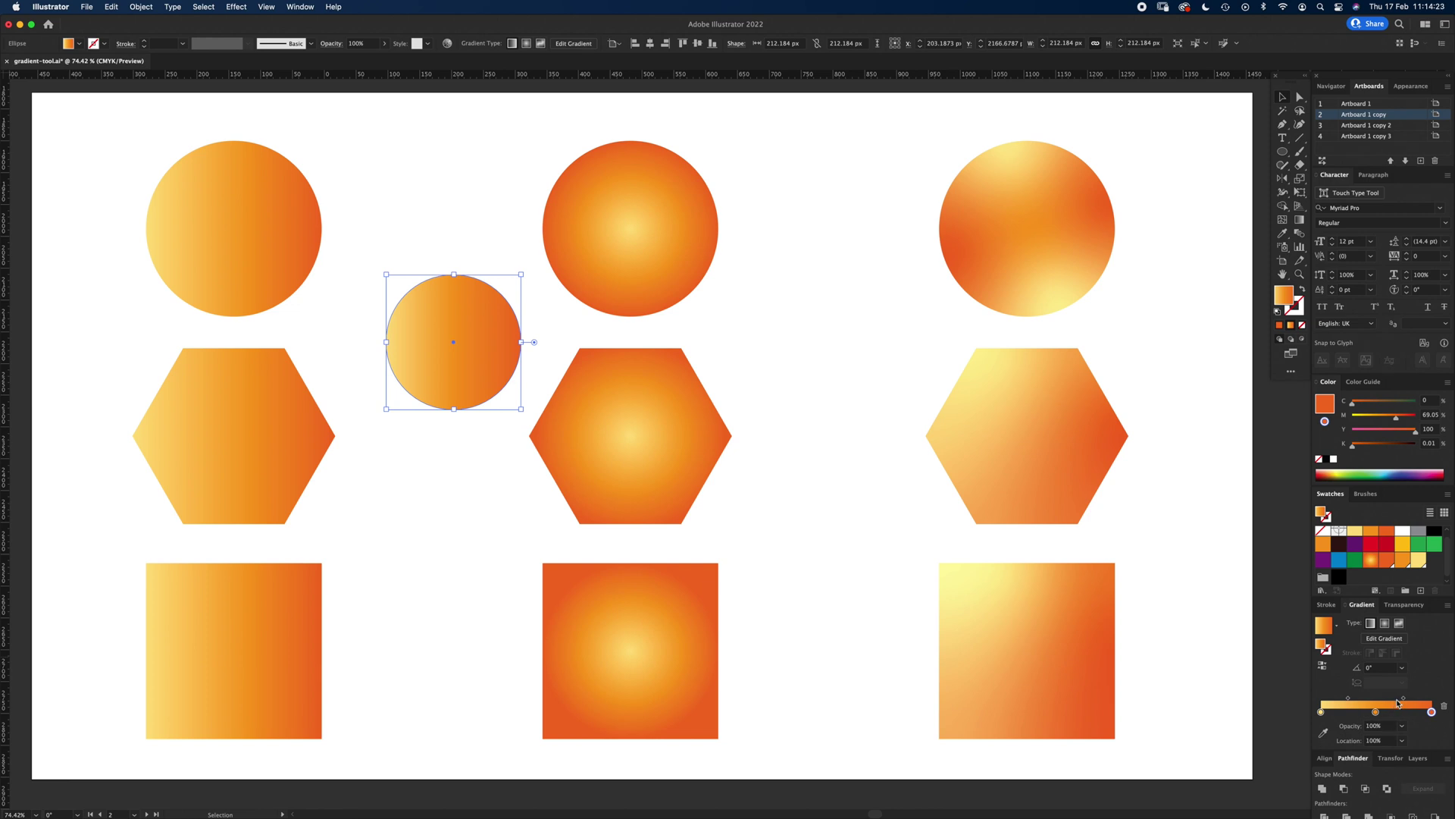
Step: Adjust the circle's on-object gradient annotator: middle stop, position, length and angle
left_click(1398, 640)
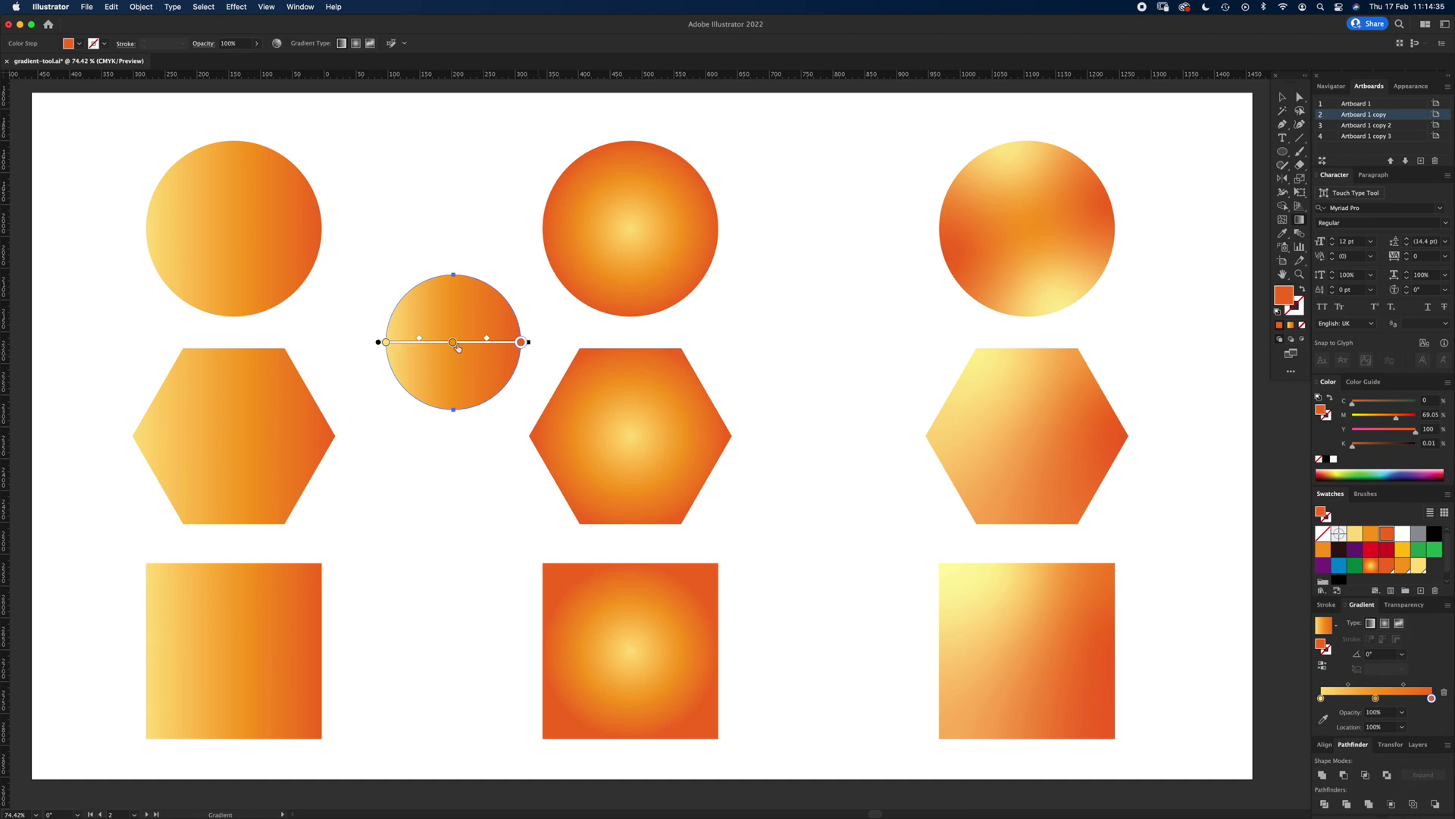
left_click_drag(451, 347, 471, 351)
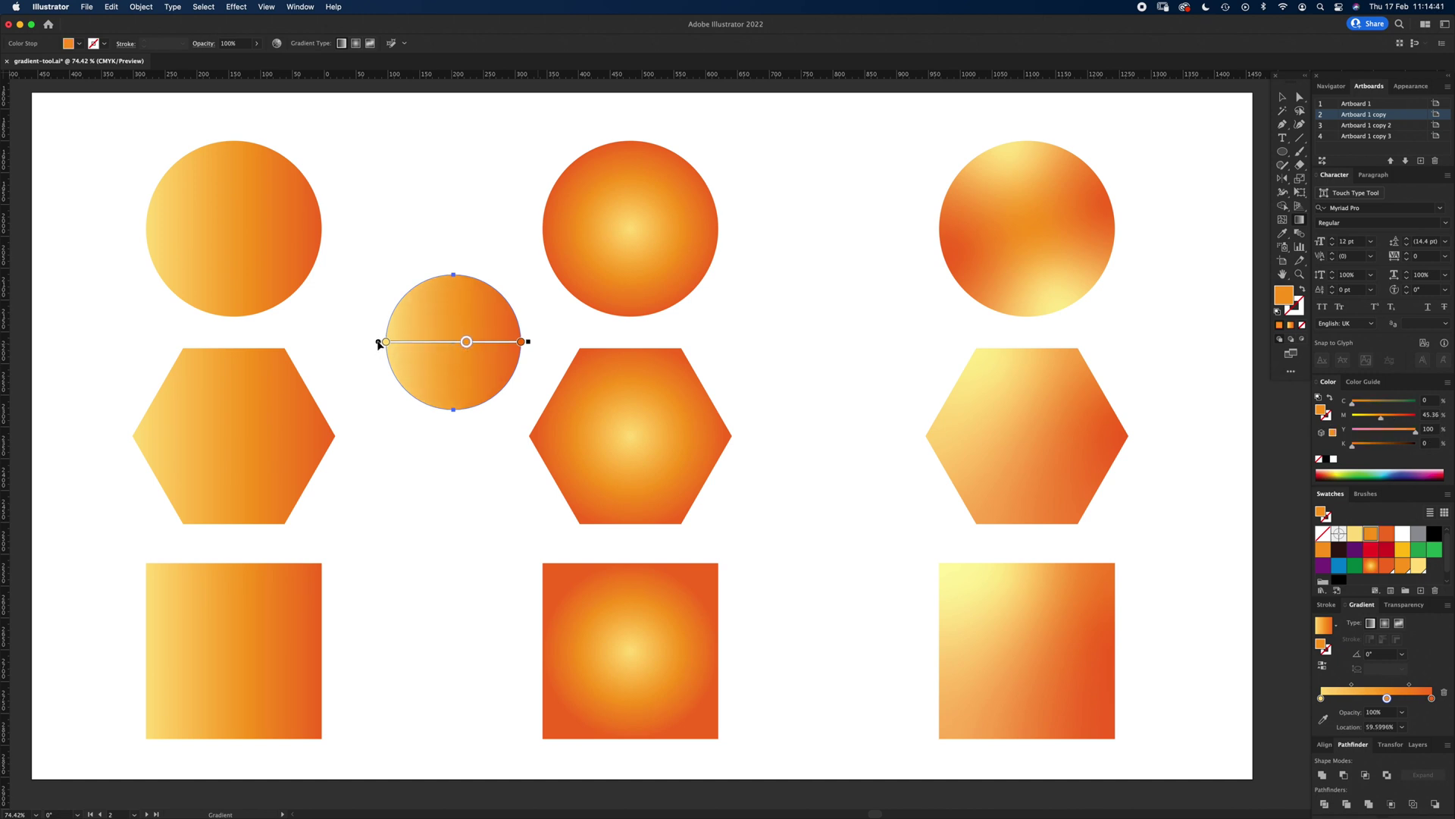
mouse_move(379, 341)
left_mouse_down()
mouse_move(399, 377)
mouse_move(432, 377)
mouse_move(442, 351)
mouse_move(402, 344)
mouse_move(375, 379)
mouse_move(420, 393)
mouse_move(412, 338)
left_mouse_up()
left_click_drag(527, 343, 520, 342)
mouse_move(526, 347)
left_mouse_down()
mouse_move(510, 302)
mouse_move(472, 269)
mouse_move(477, 253)
mouse_move(504, 389)
mouse_move(478, 422)
mouse_move(500, 347)
left_mouse_up()
Step: Redraw the gradient from the circle's top down to its lower left, about -73°
left_click_drag(485, 295, 417, 395)
mouse_move(403, 295)
left_mouse_down()
mouse_move(501, 392)
mouse_move(476, 357)
mouse_move(482, 286)
mouse_move(481, 305)
mouse_move(448, 276)
mouse_move(453, 409)
left_mouse_up()
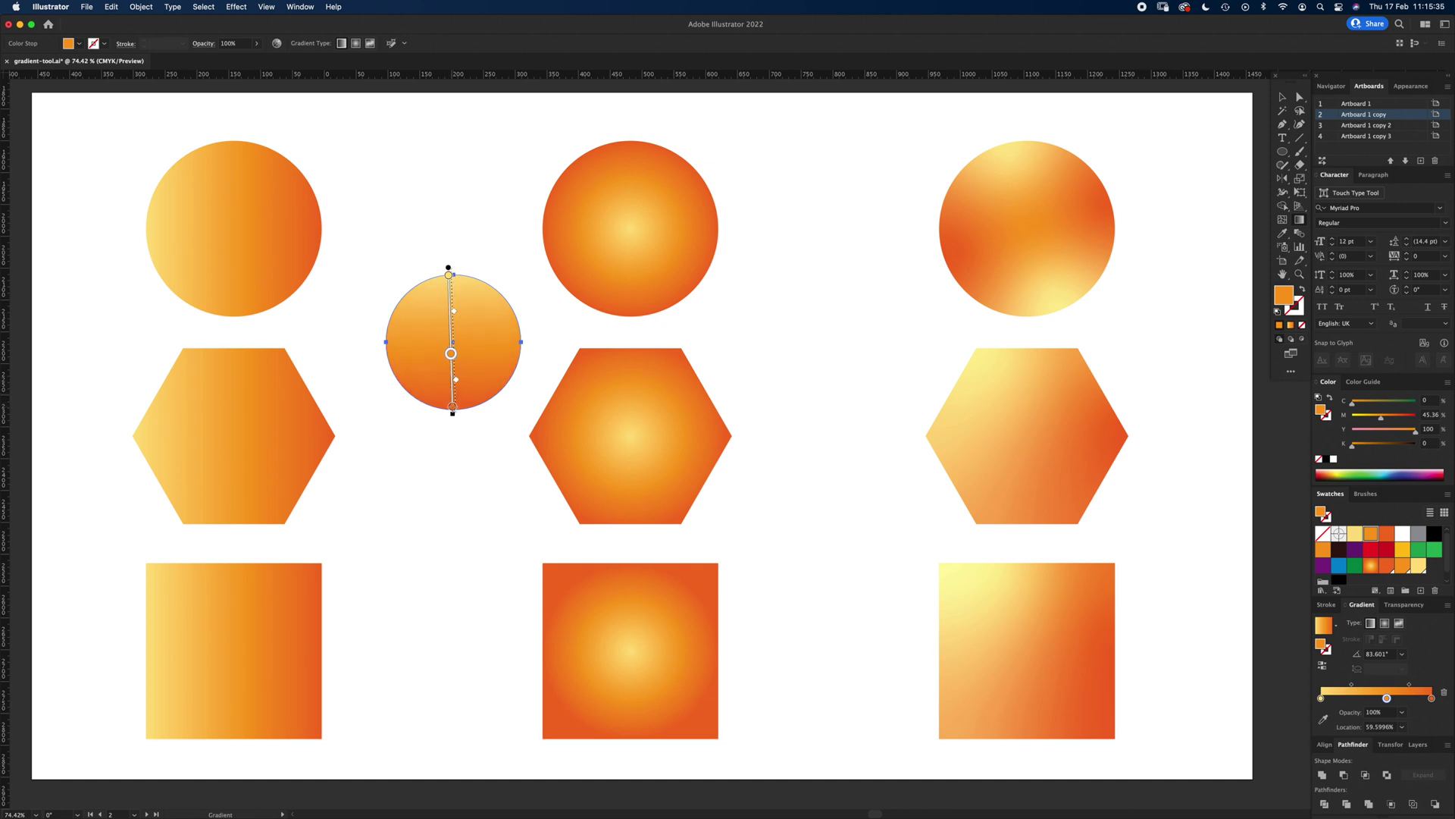
mouse_move(389, 259)
left_mouse_down()
mouse_move(389, 396)
mouse_move(371, 411)
mouse_move(302, 325)
mouse_move(428, 341)
mouse_move(482, 390)
mouse_move(432, 444)
mouse_move(435, 416)
mouse_move(474, 410)
mouse_move(401, 377)
left_mouse_up()
Step: Select the top-centre radial circle and nudge its middle colour stop
left_click(452, 477)
key("v")
left_click(648, 284)
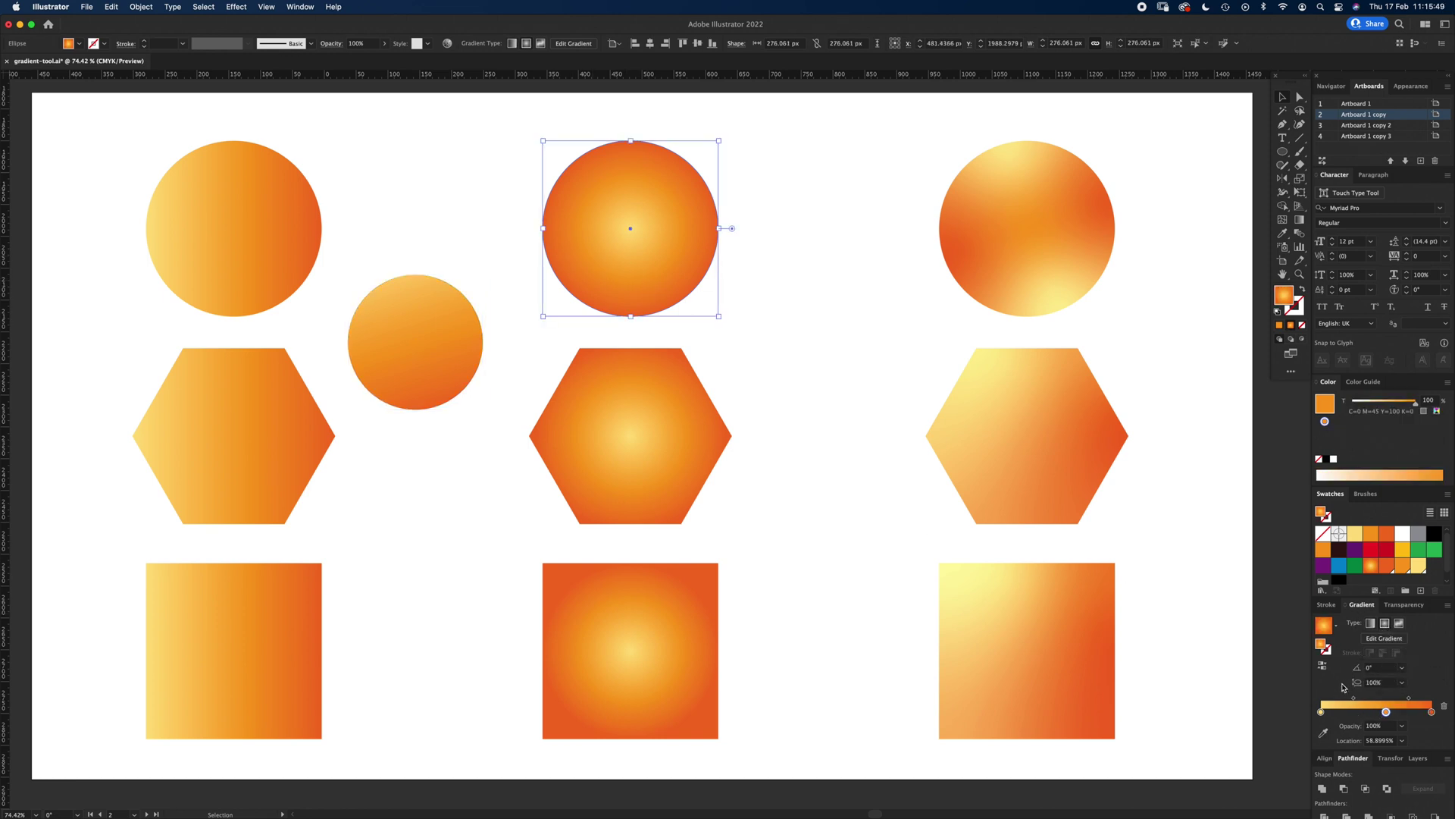
left_click(1322, 665)
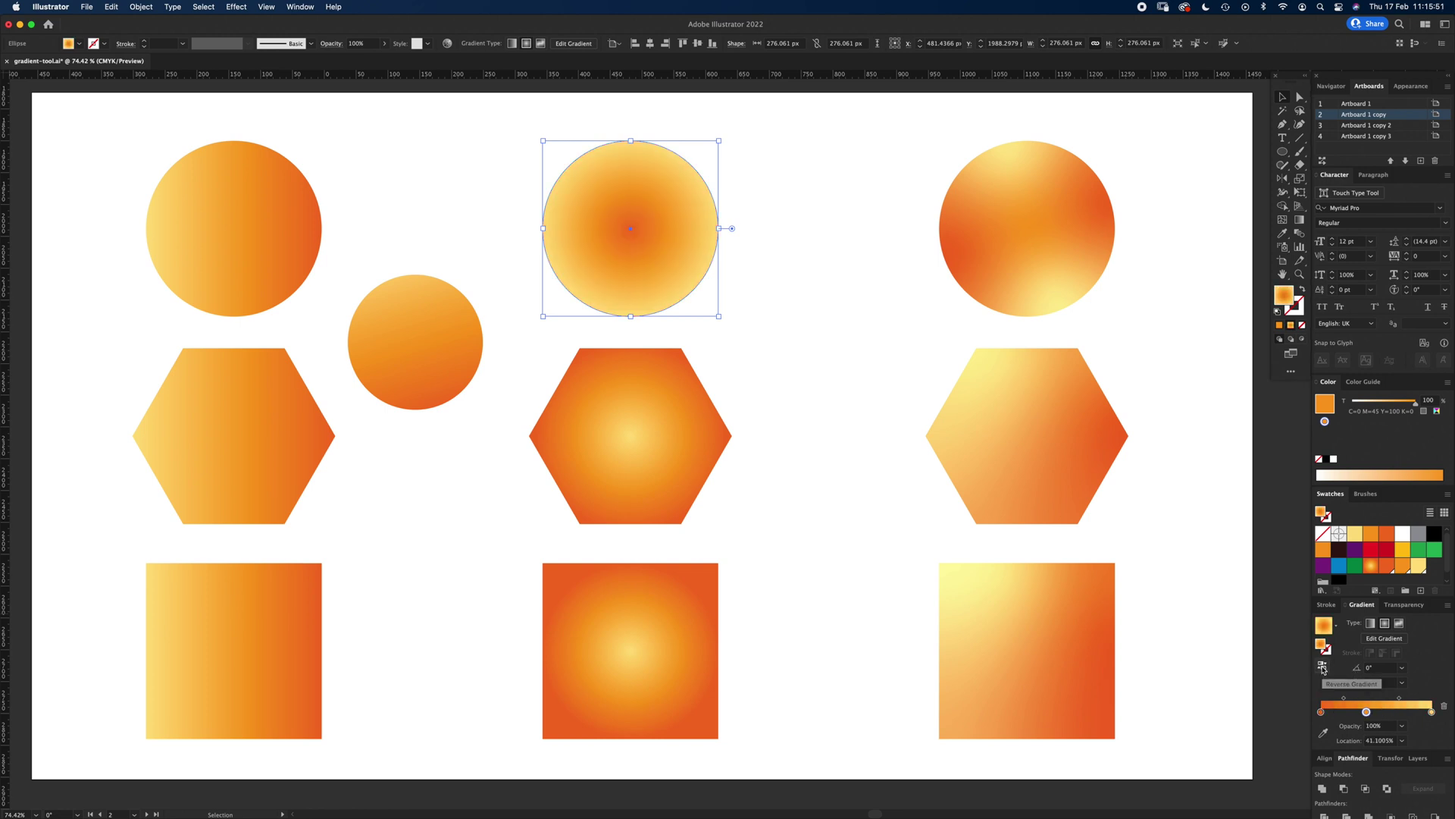
left_click(1322, 665)
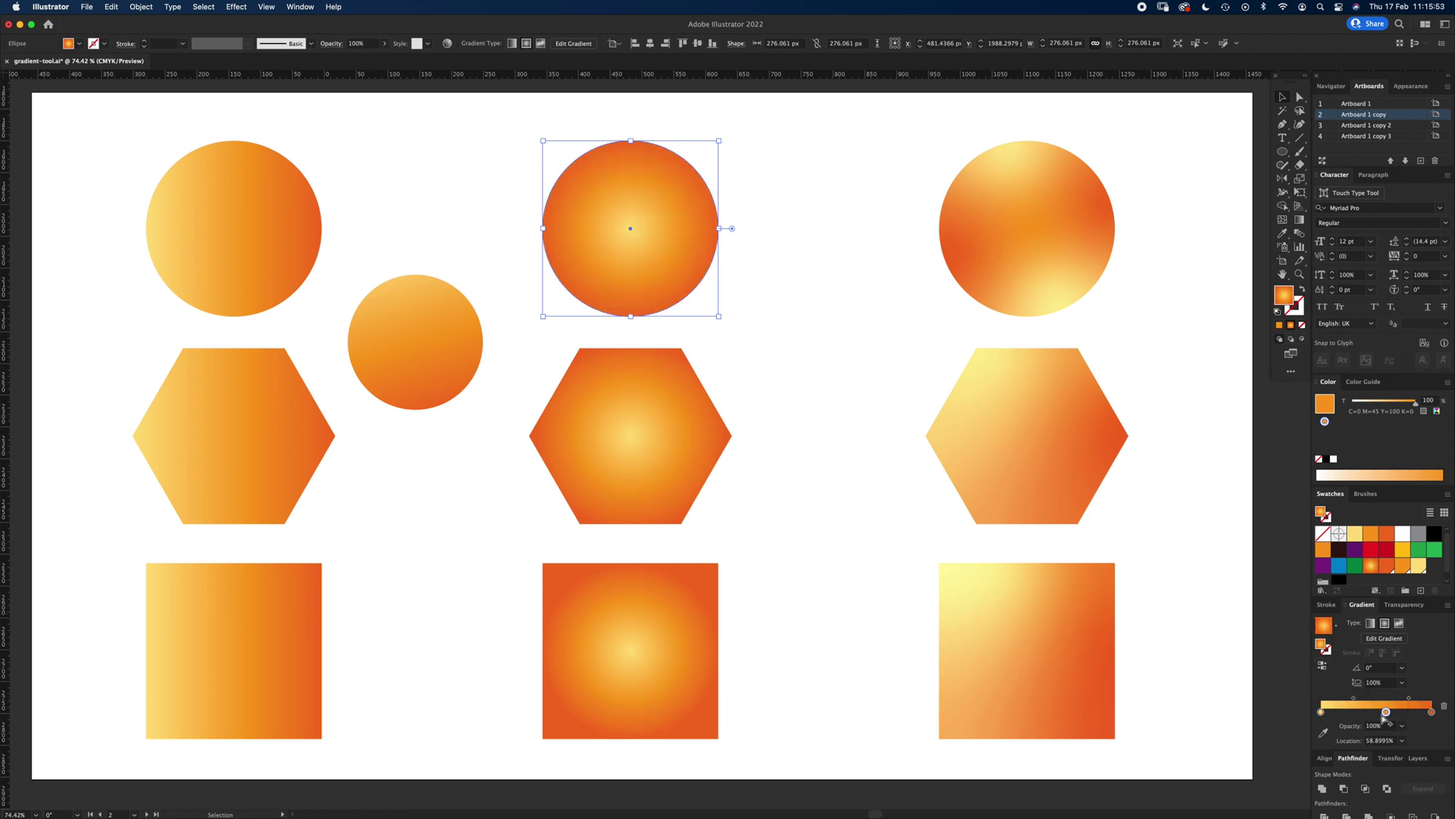
left_click_drag(1386, 713, 1370, 713)
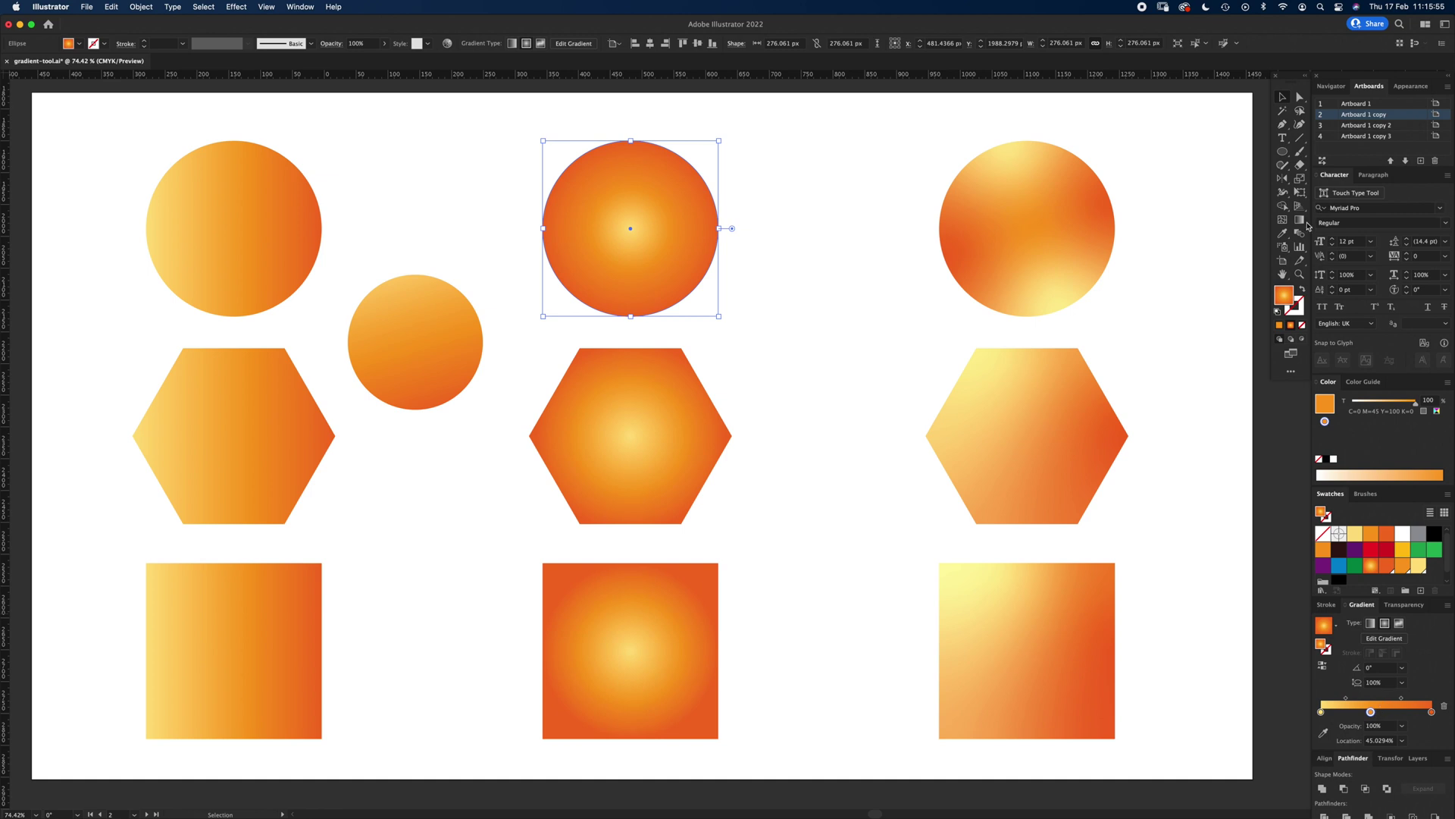
Step: Squash the radial gradient to about 49.59% aspect and move its highlight up-left
left_click(1301, 222)
left_click(610, 239)
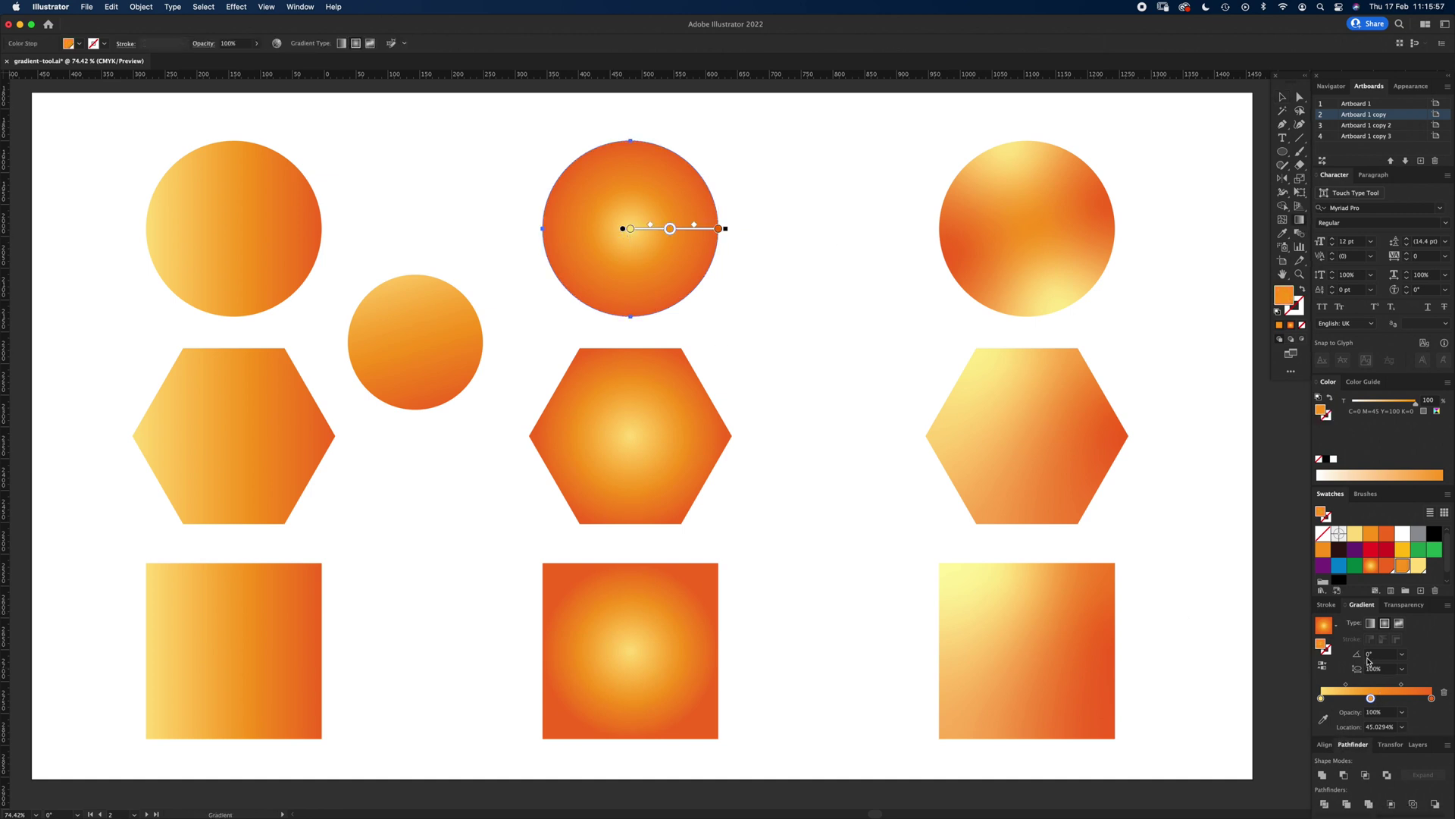
mouse_move(624, 231)
left_mouse_down()
mouse_move(715, 186)
mouse_move(632, 144)
left_mouse_up()
key("super+z")
left_click_drag(543, 229, 516, 229)
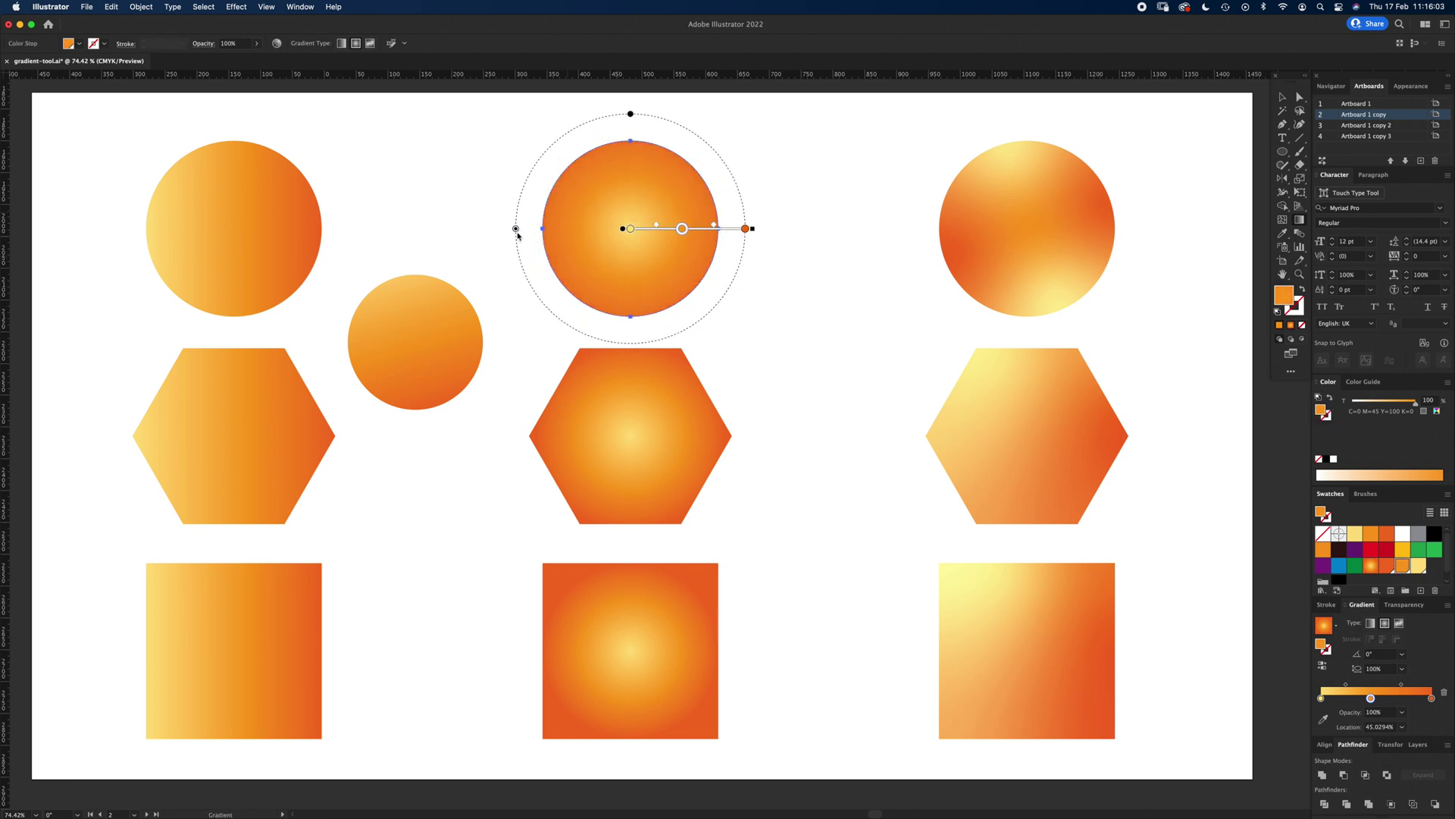
key("super+z")
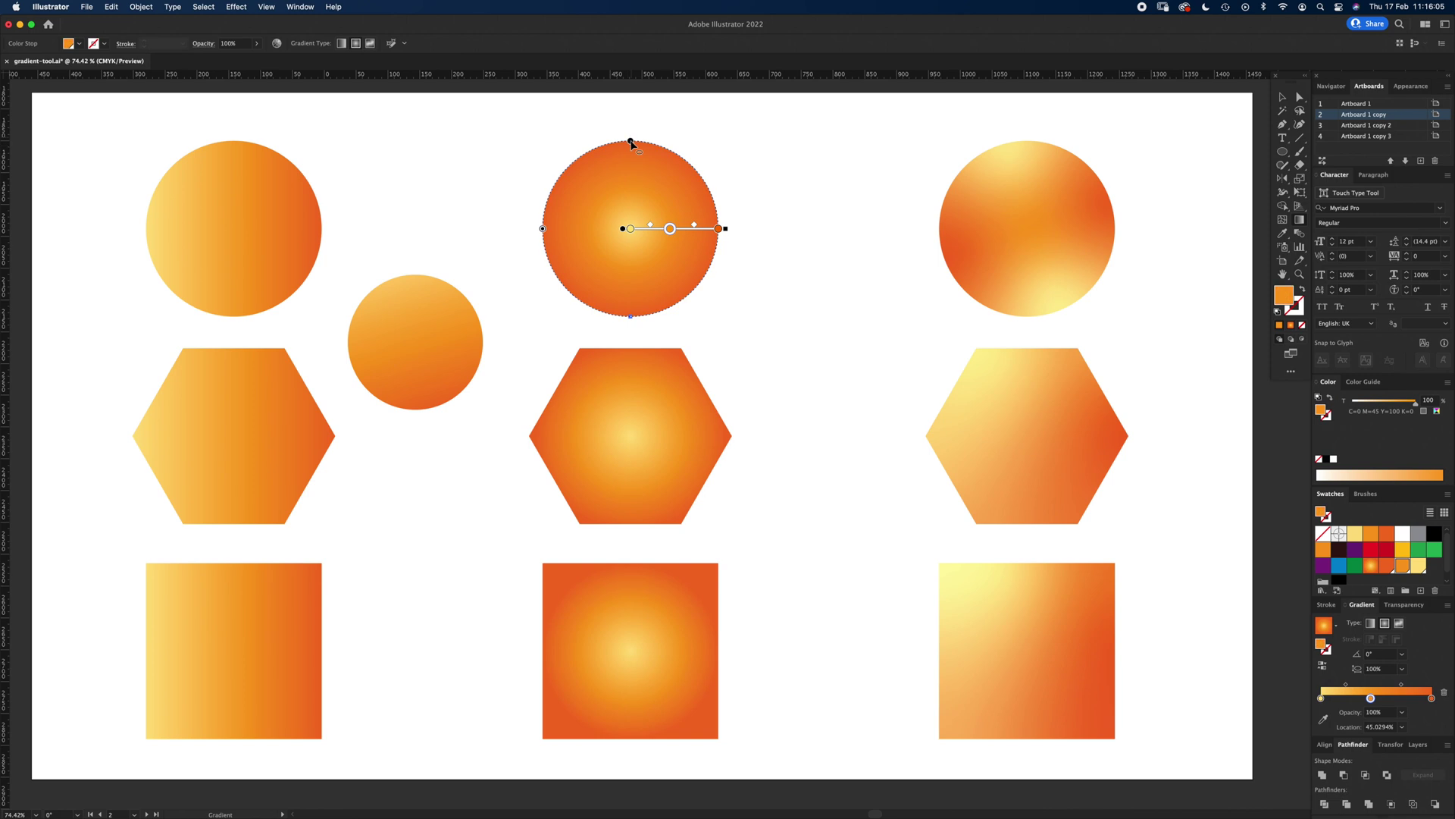
left_click_drag(631, 142, 631, 185)
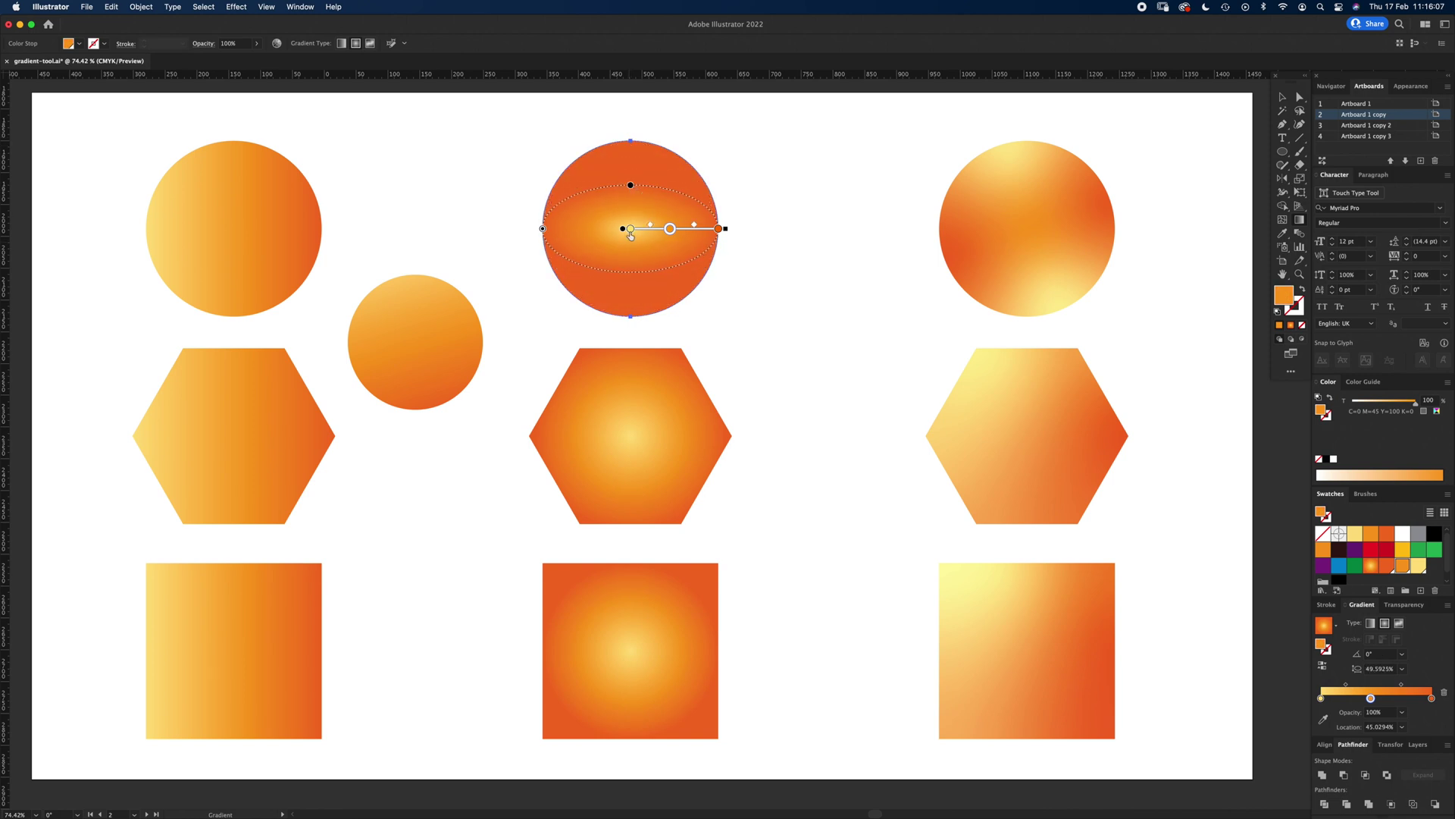
mouse_move(642, 237)
left_mouse_down()
mouse_move(615, 260)
mouse_move(612, 198)
left_mouse_up()
left_click(793, 250)
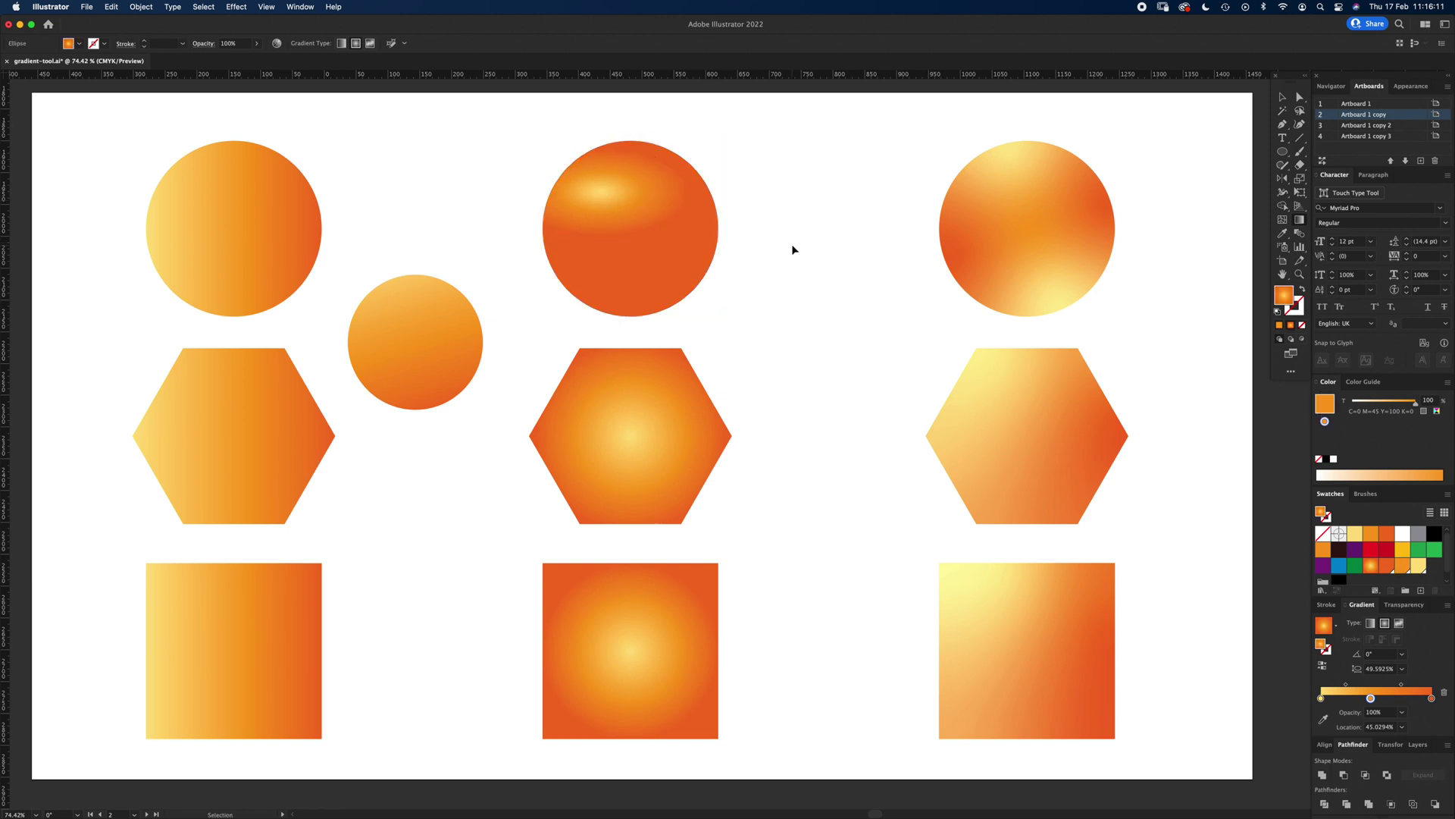
key("v")
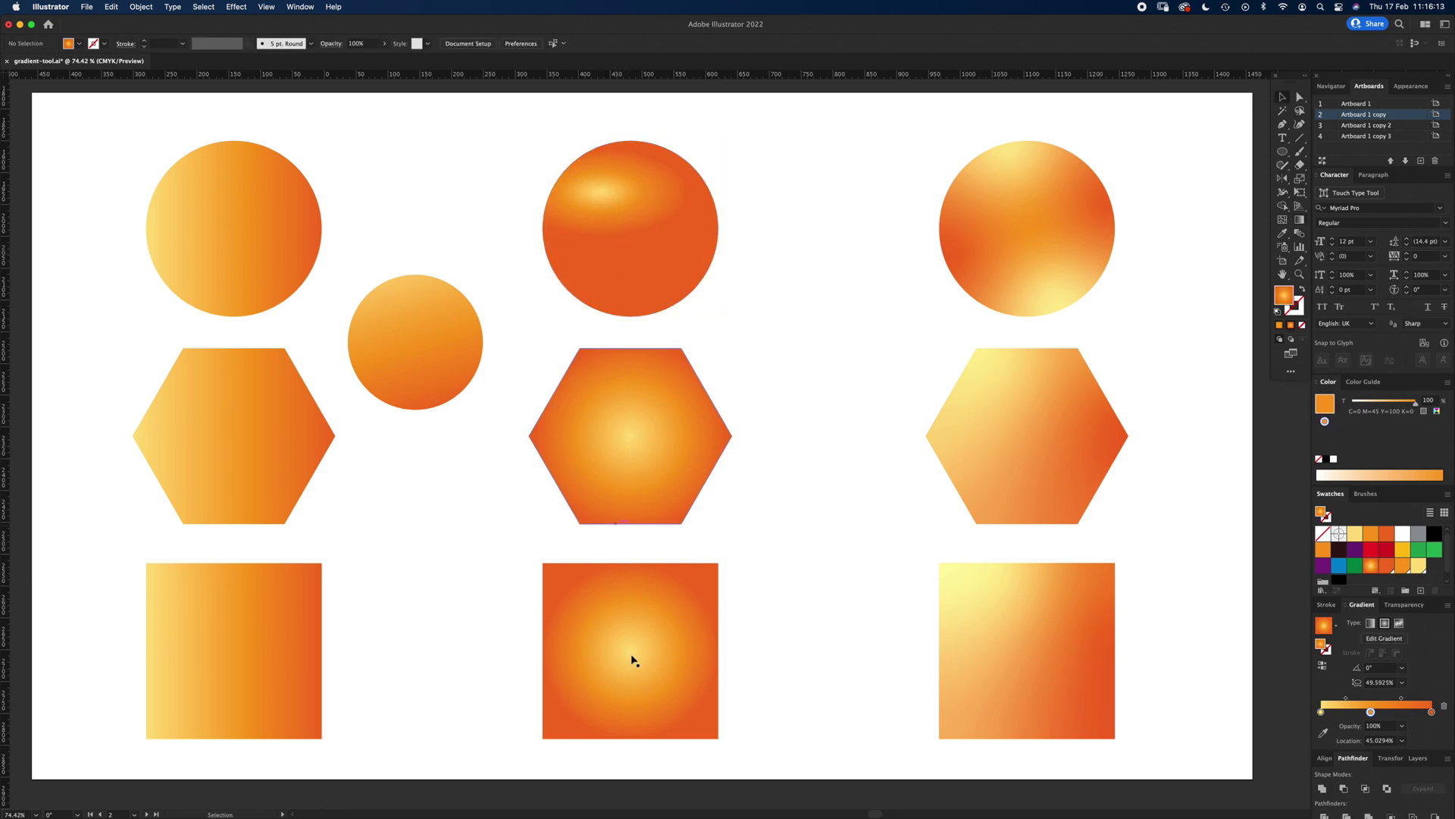
Step: Move the upper-right gradient circle left to make room
left_click_drag(808, 530, 679, 502)
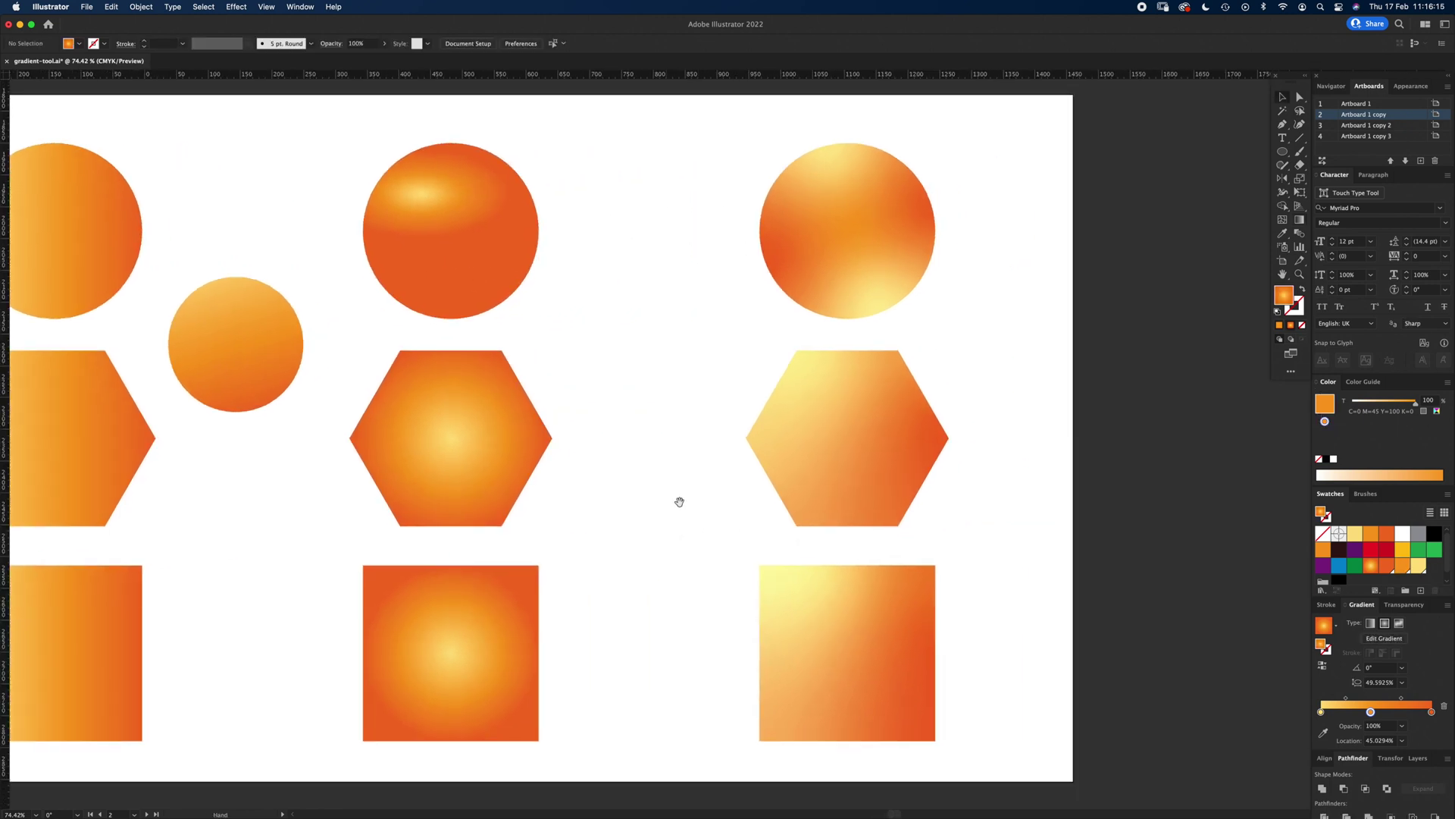
left_click(882, 250)
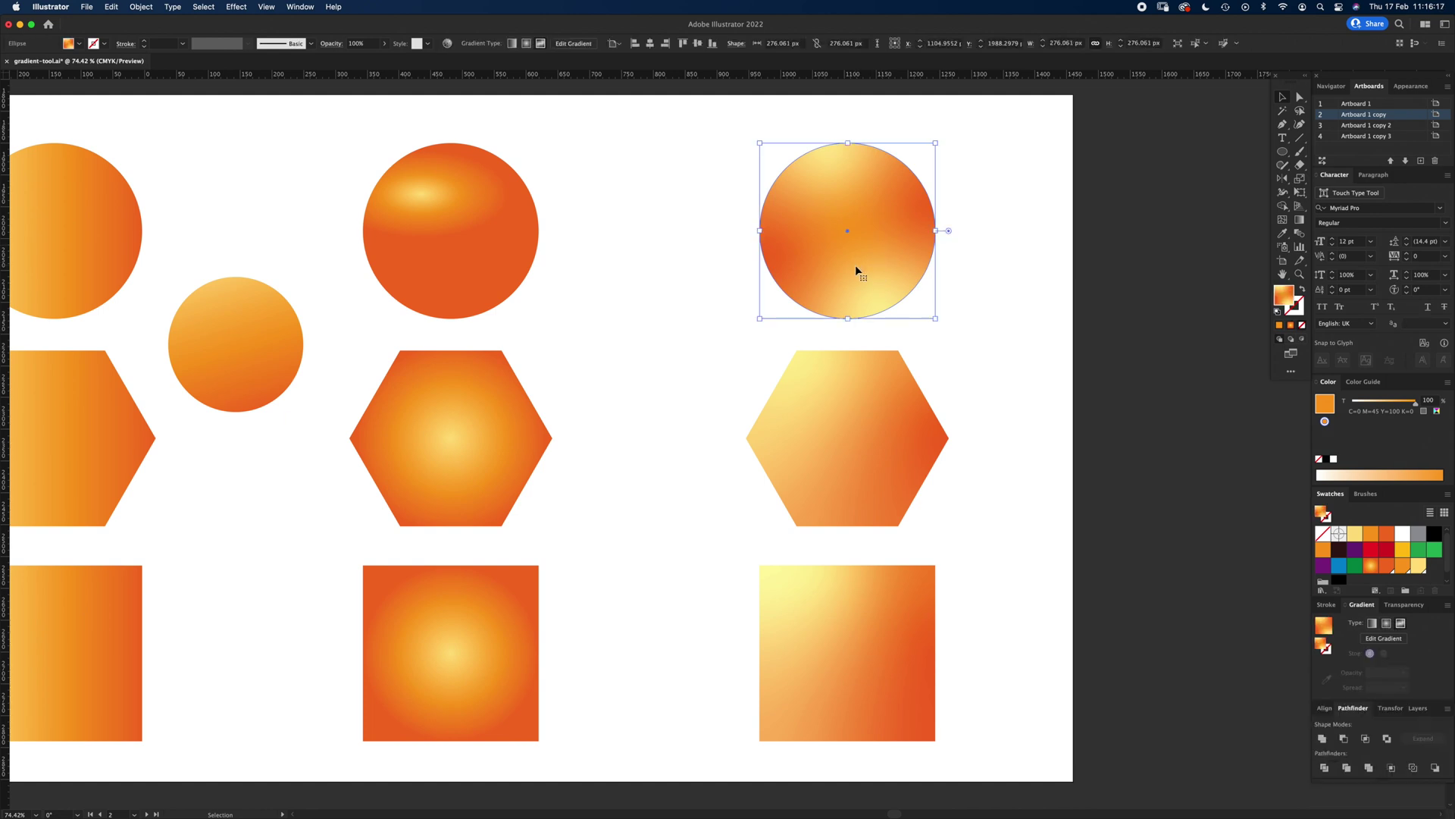
left_click_drag(888, 270, 747, 271)
Step: Draw a new circle to its right, fill it black, and apply a freeform gradient
left_click(1281, 153)
left_click_drag(880, 152, 1058, 329)
key("v")
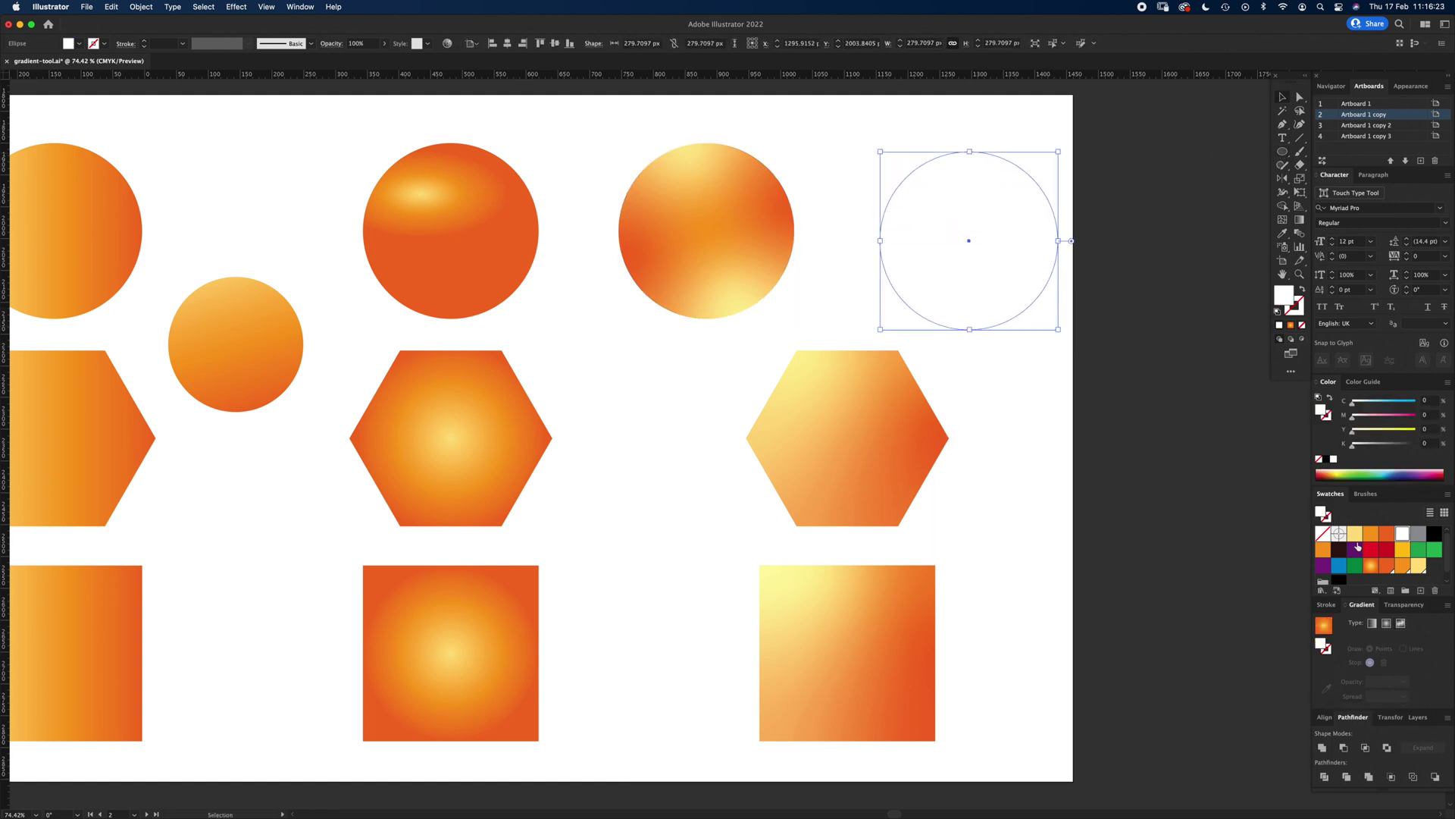
left_click(1433, 535)
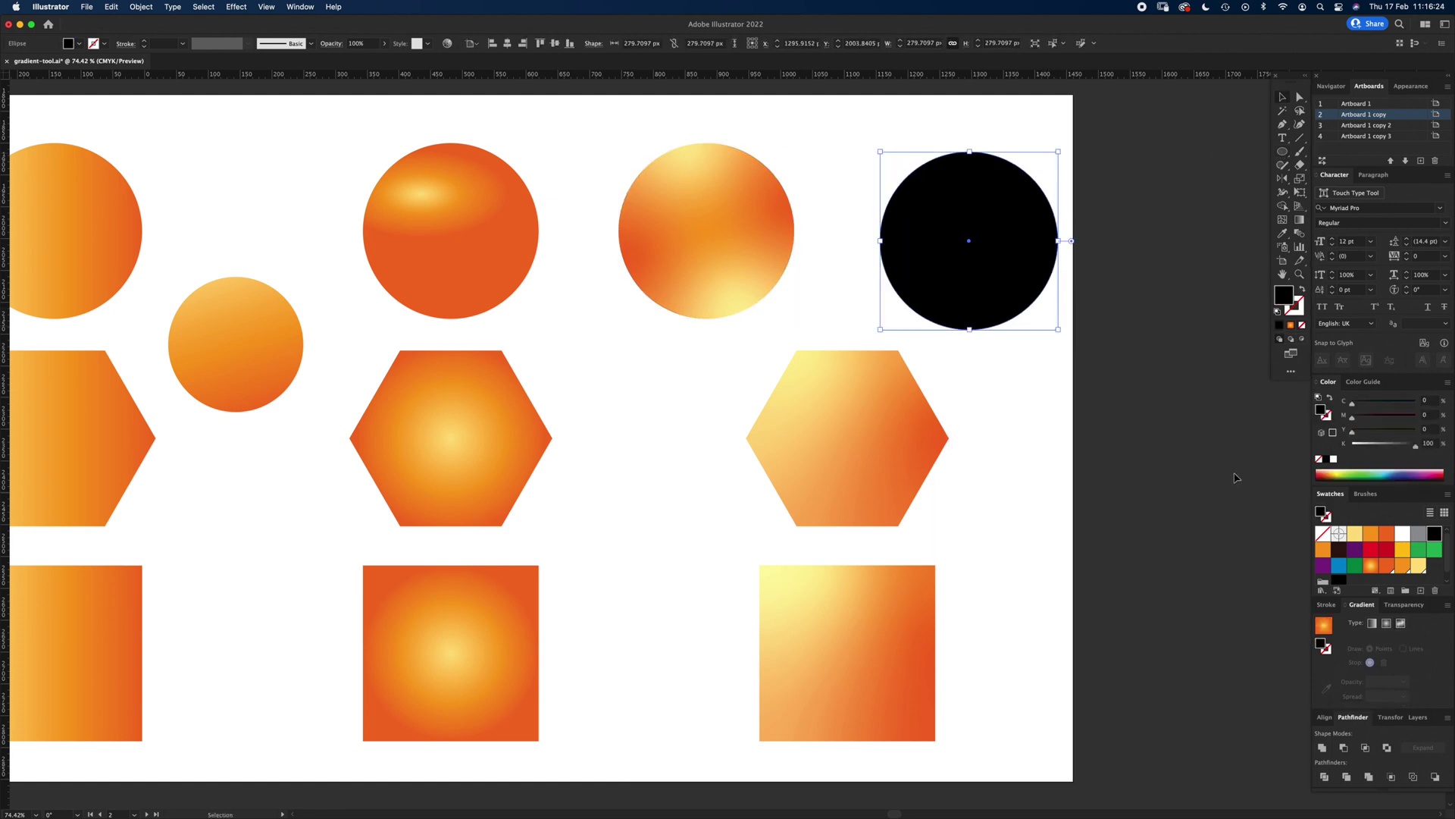
left_click(1400, 623)
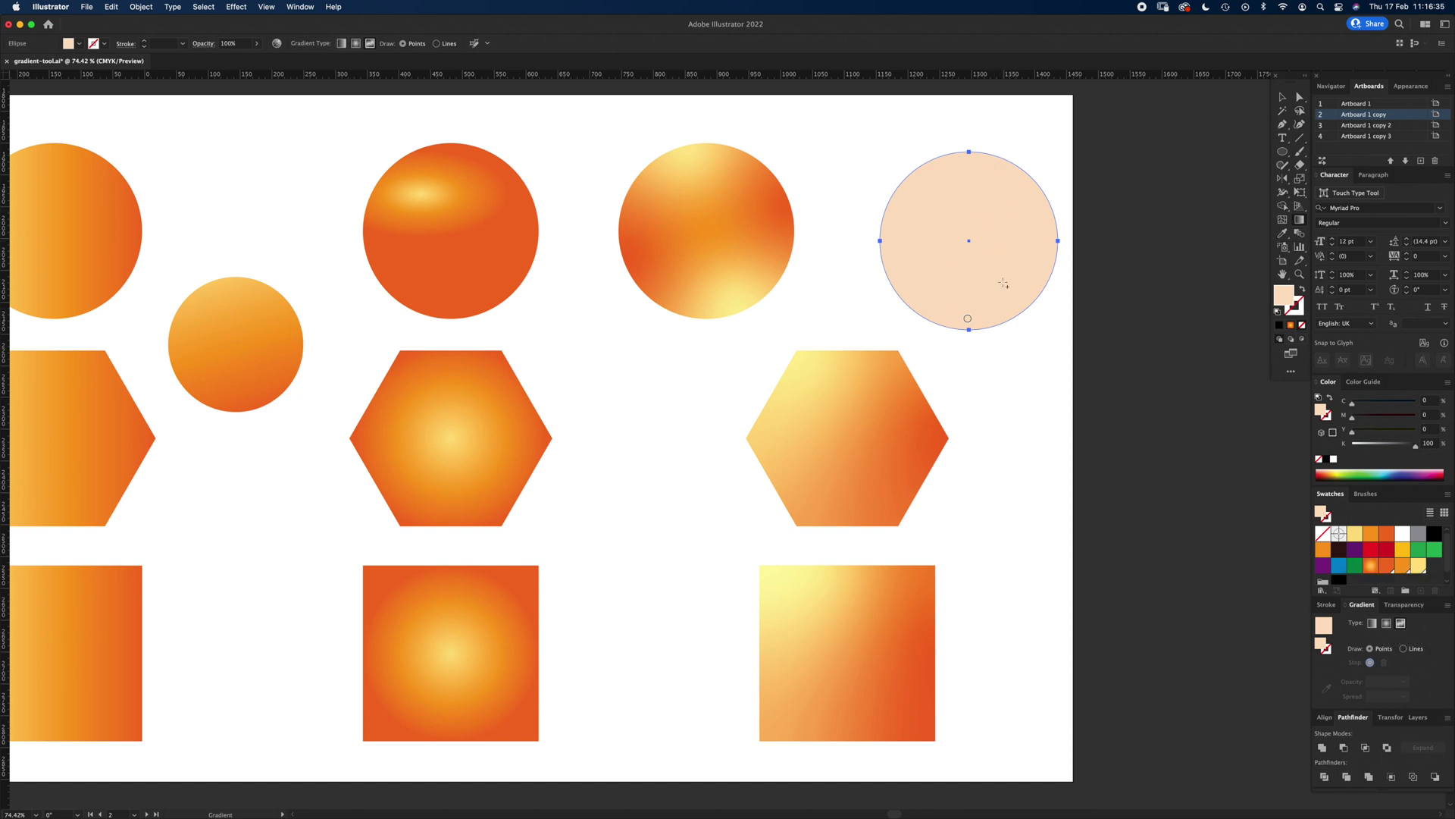
left_click_drag(968, 321, 951, 291)
Step: Add colour points around the circle and colour them yellow, orange and red-orange
left_click(941, 285)
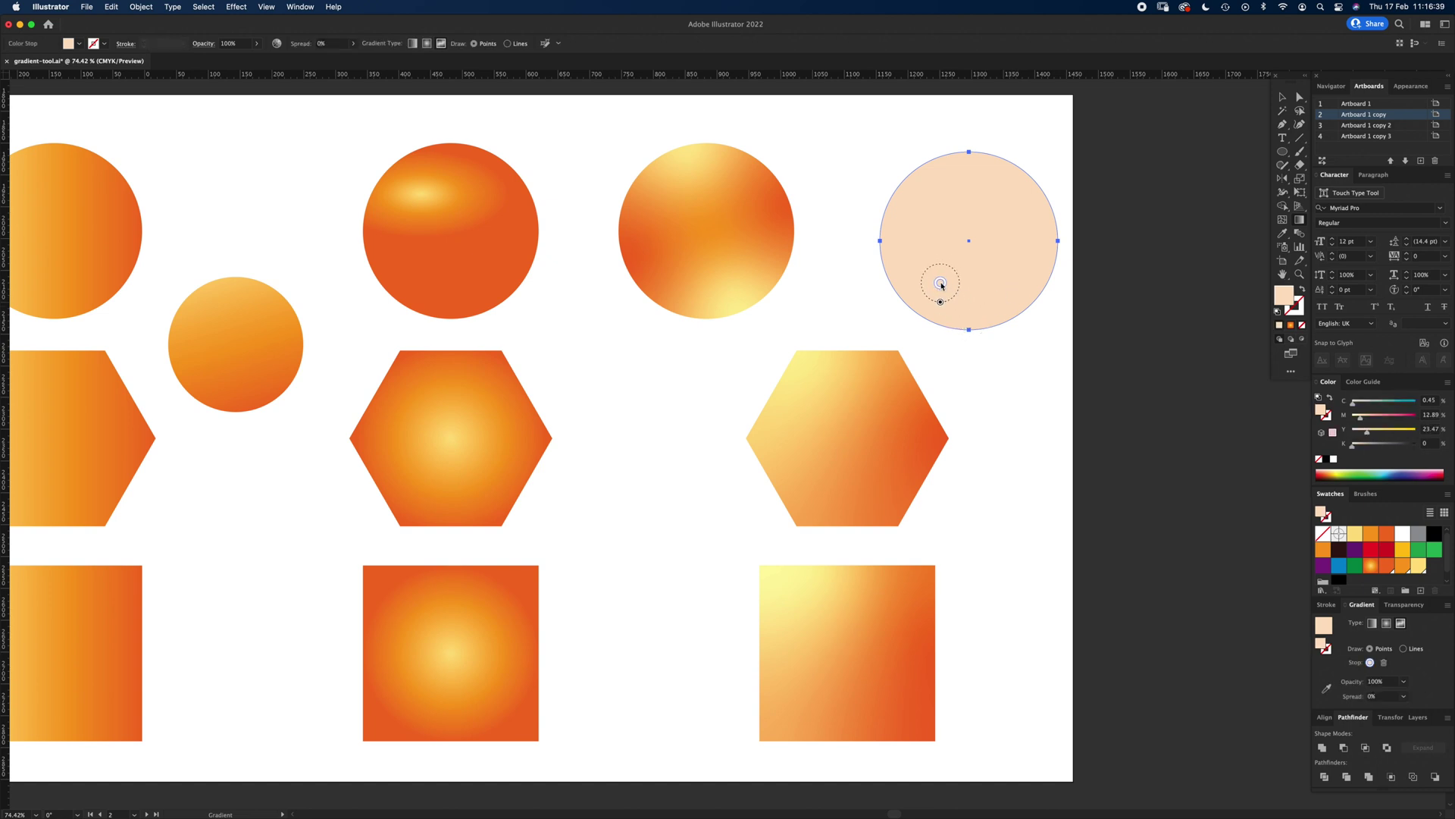
left_click(923, 204)
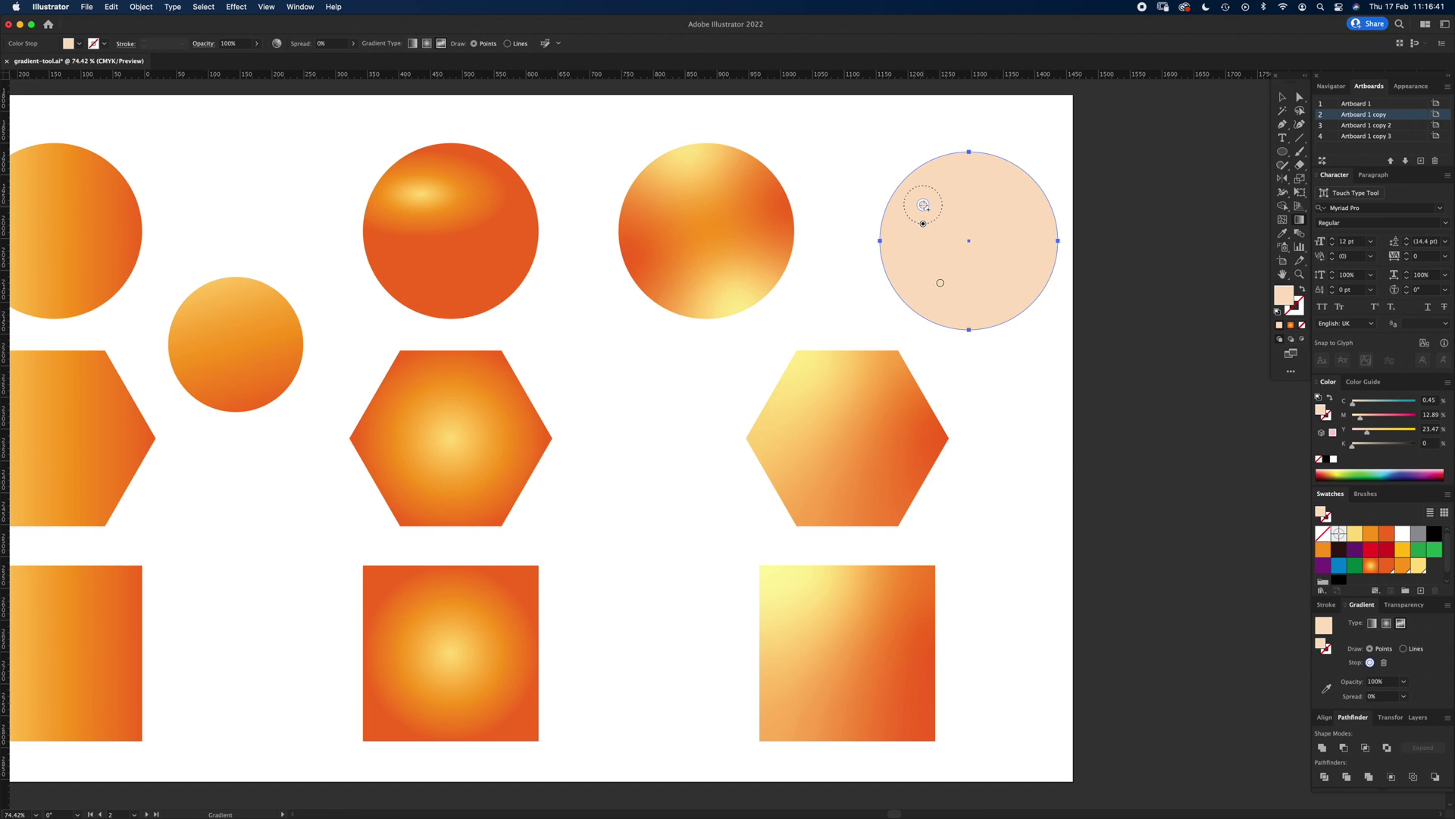
left_click(989, 190)
left_click(1018, 265)
left_click(1359, 538)
left_click(923, 204)
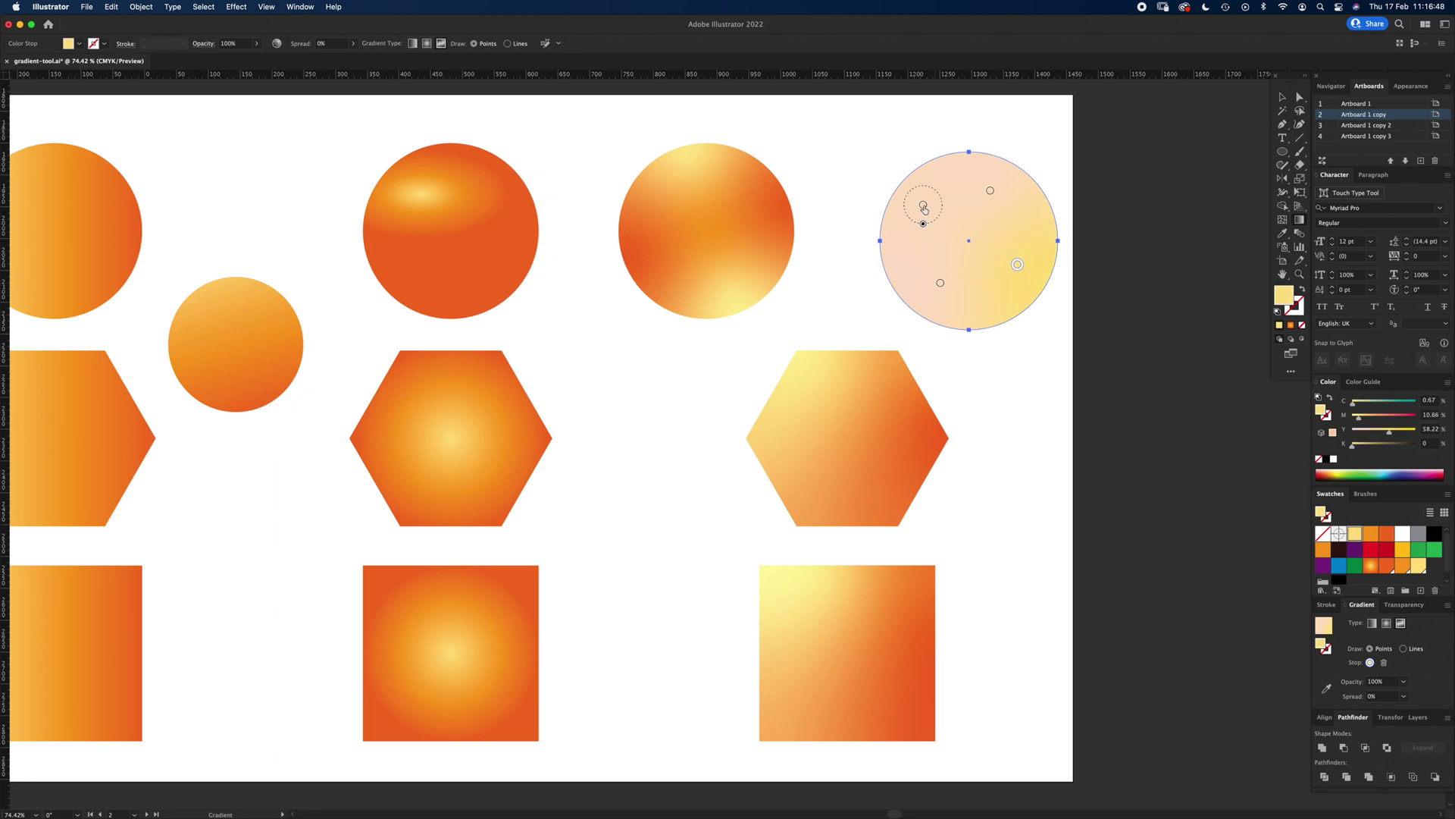
left_click(1377, 537)
left_click(941, 283)
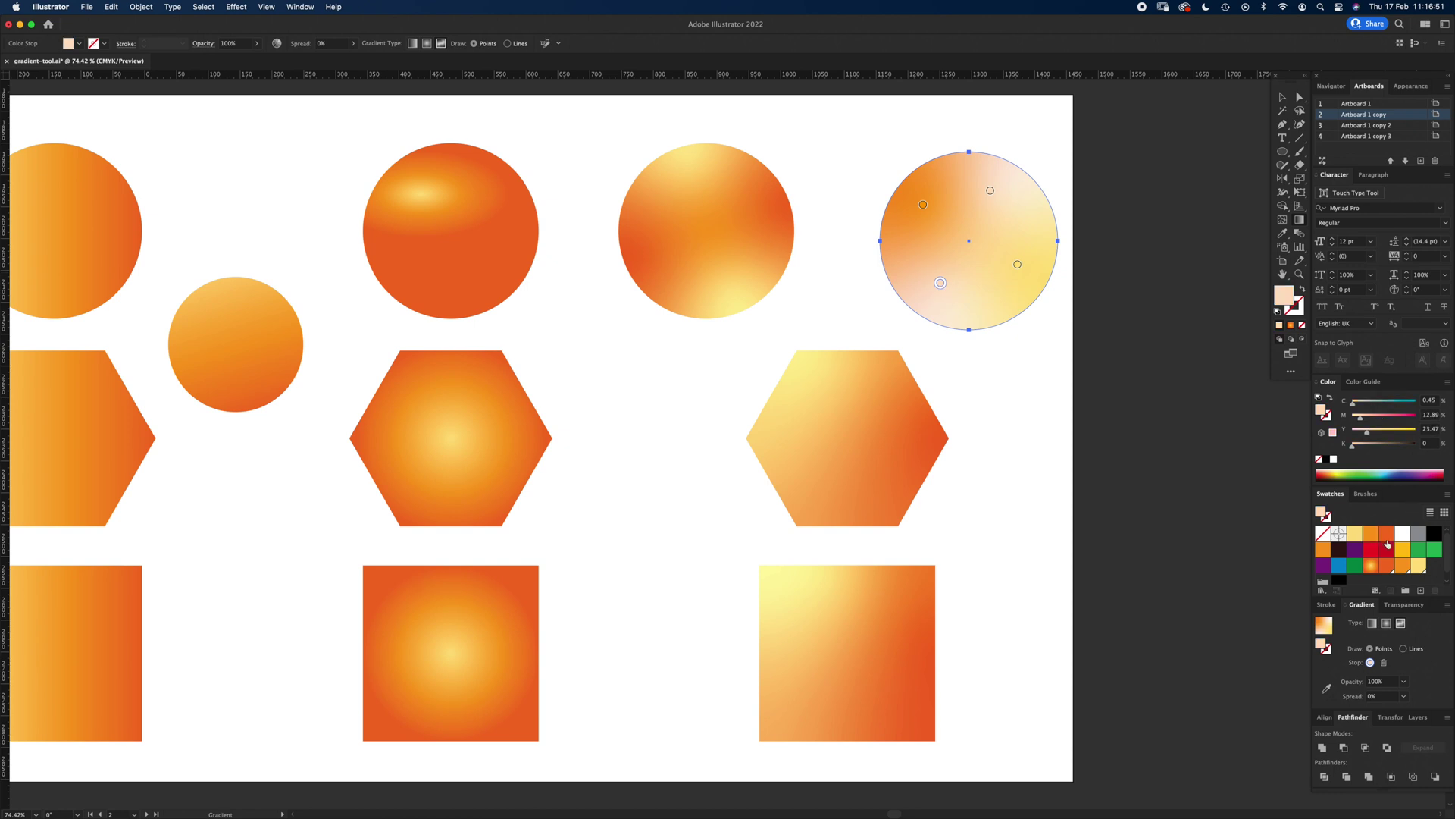
left_click(1386, 538)
left_click(990, 190)
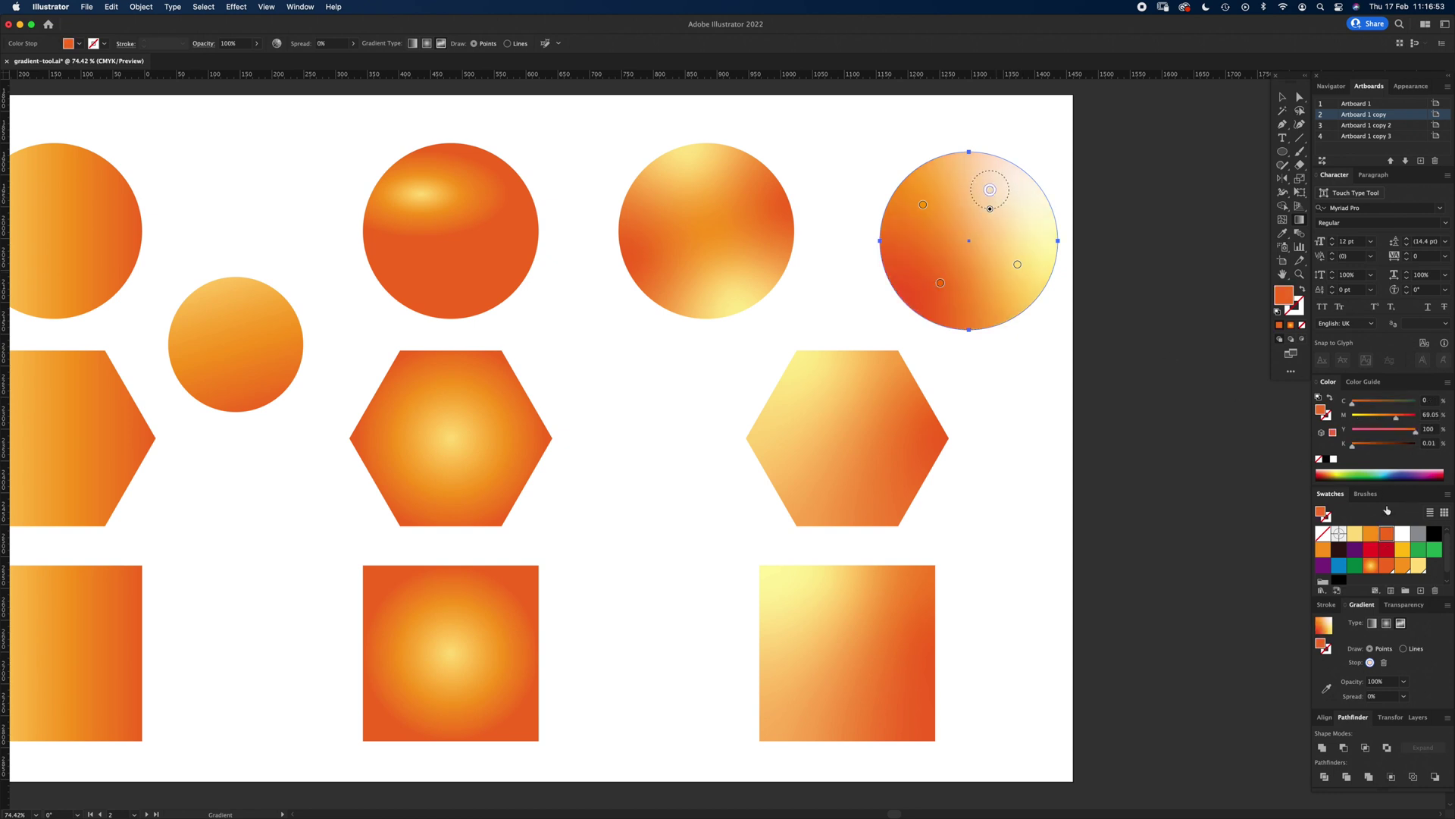
left_click(1373, 538)
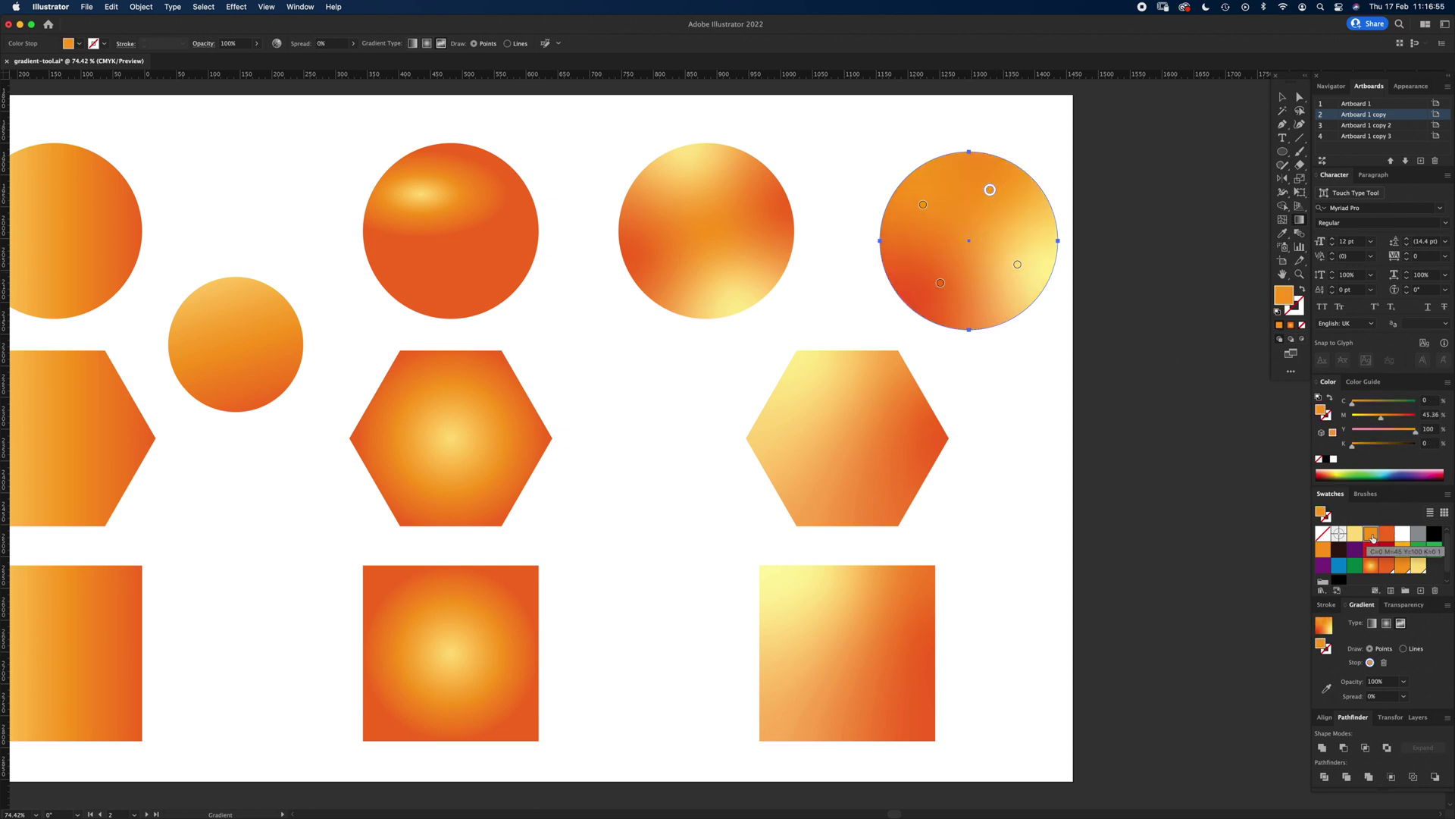
left_click(1390, 537)
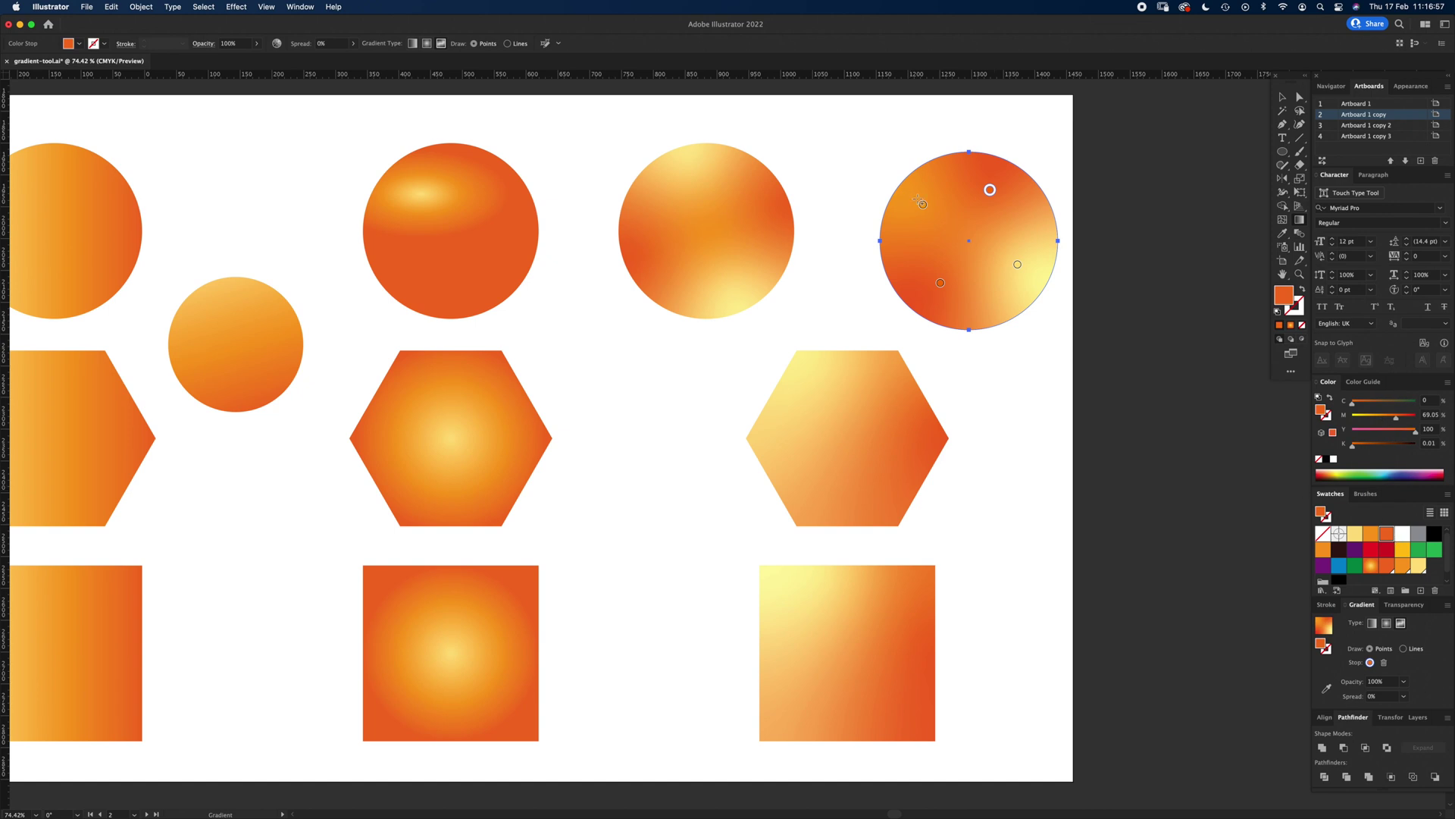
Step: Add a pale yellow centre point and drag the colour points into their final positions
left_click(970, 241)
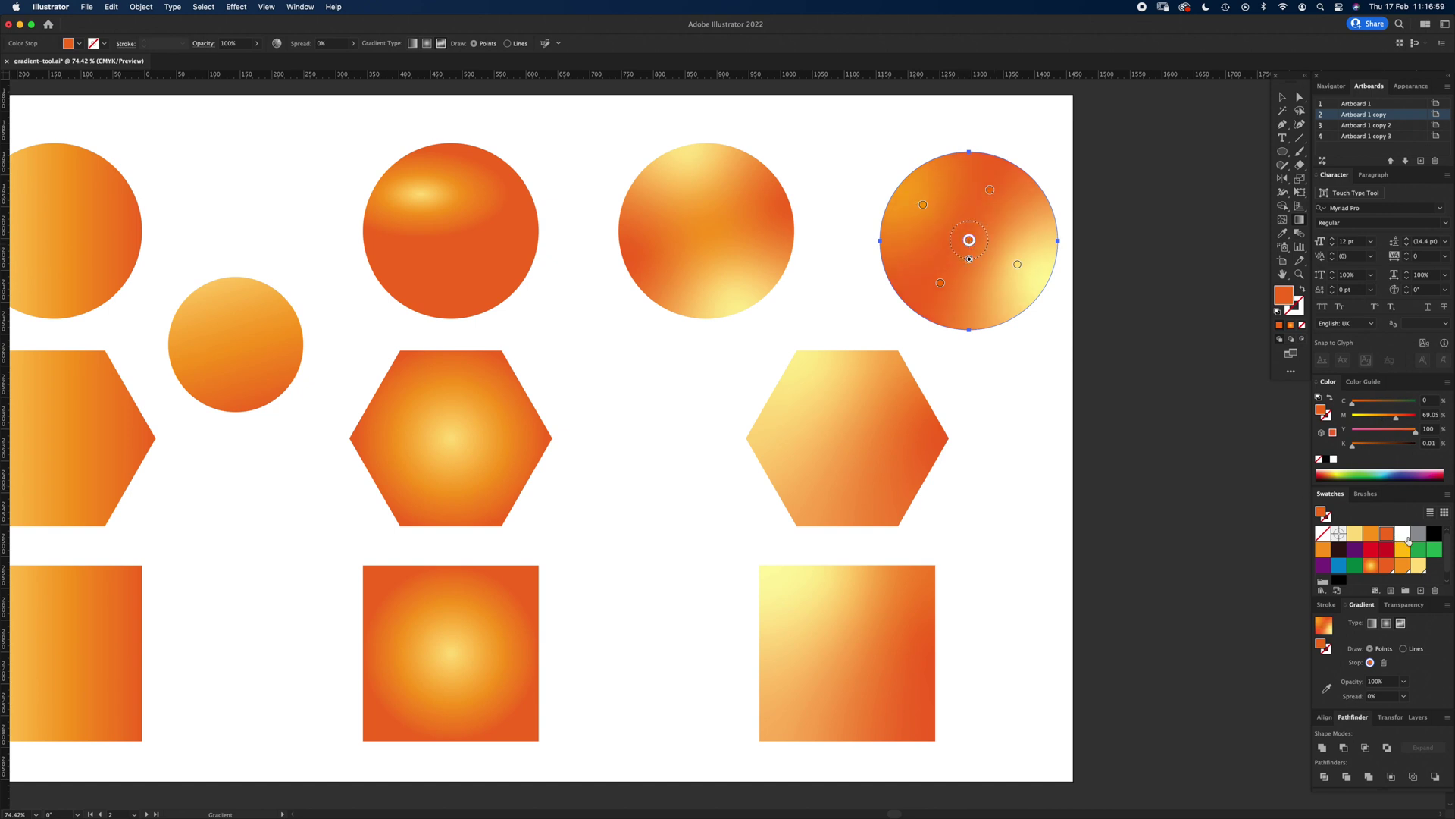
left_click(1355, 533)
left_click_drag(969, 240, 1001, 175)
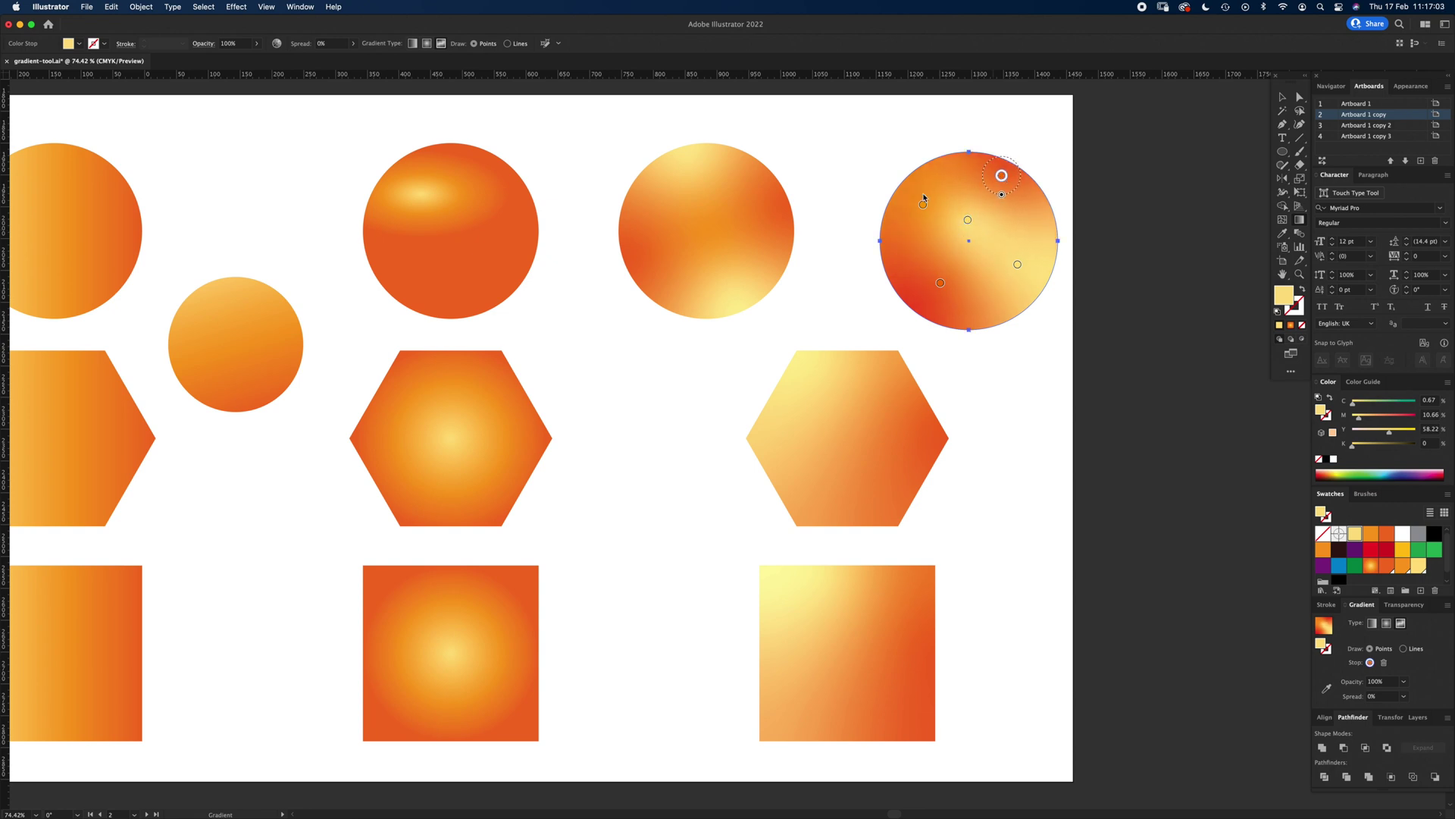
left_click(922, 205)
left_click_drag(923, 204, 926, 297)
left_click(965, 244)
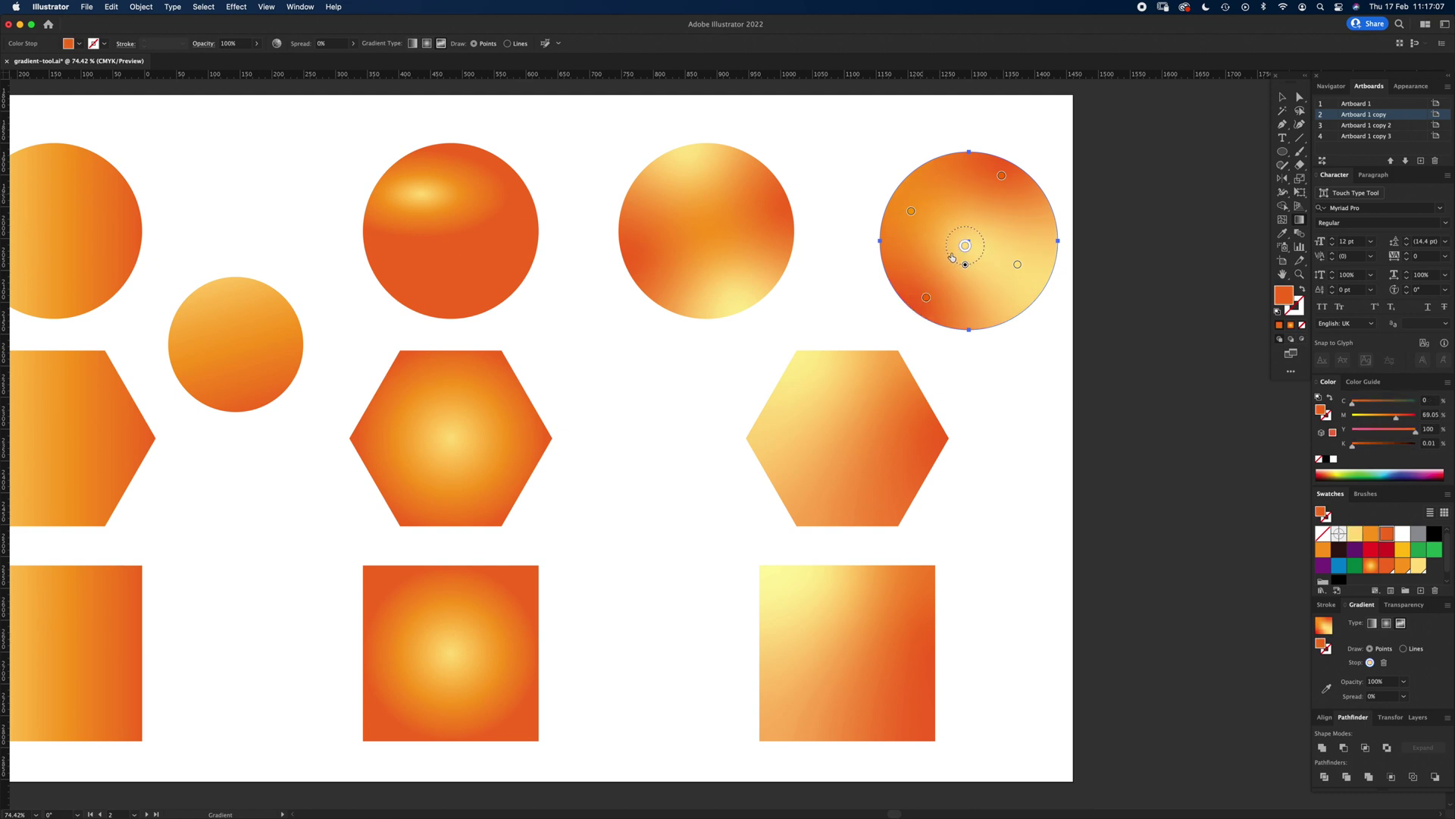
left_click_drag(965, 244, 943, 254)
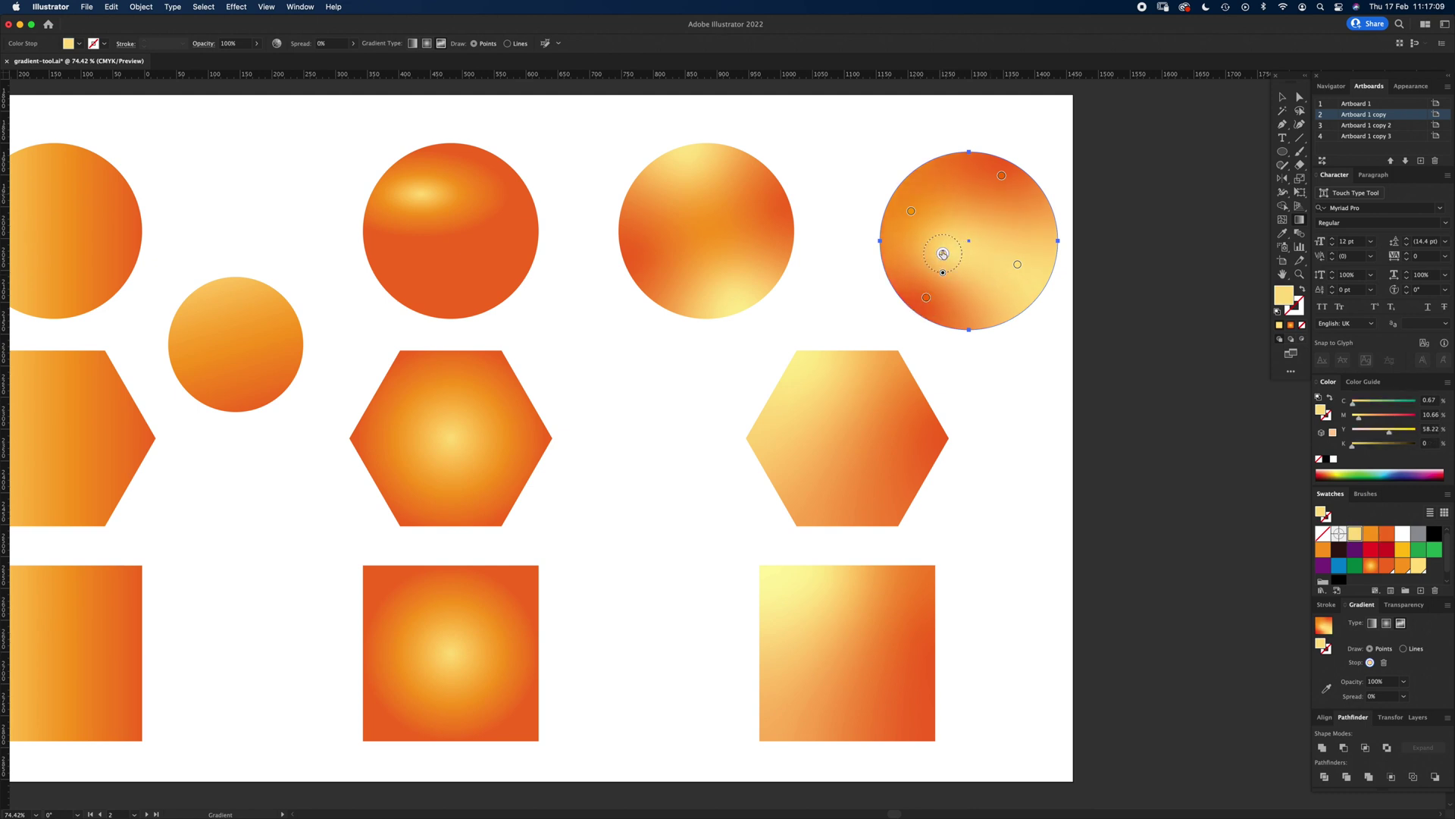
mouse_move(944, 257)
left_mouse_down()
mouse_move(955, 240)
mouse_move(952, 272)
mouse_move(947, 258)
left_mouse_up()
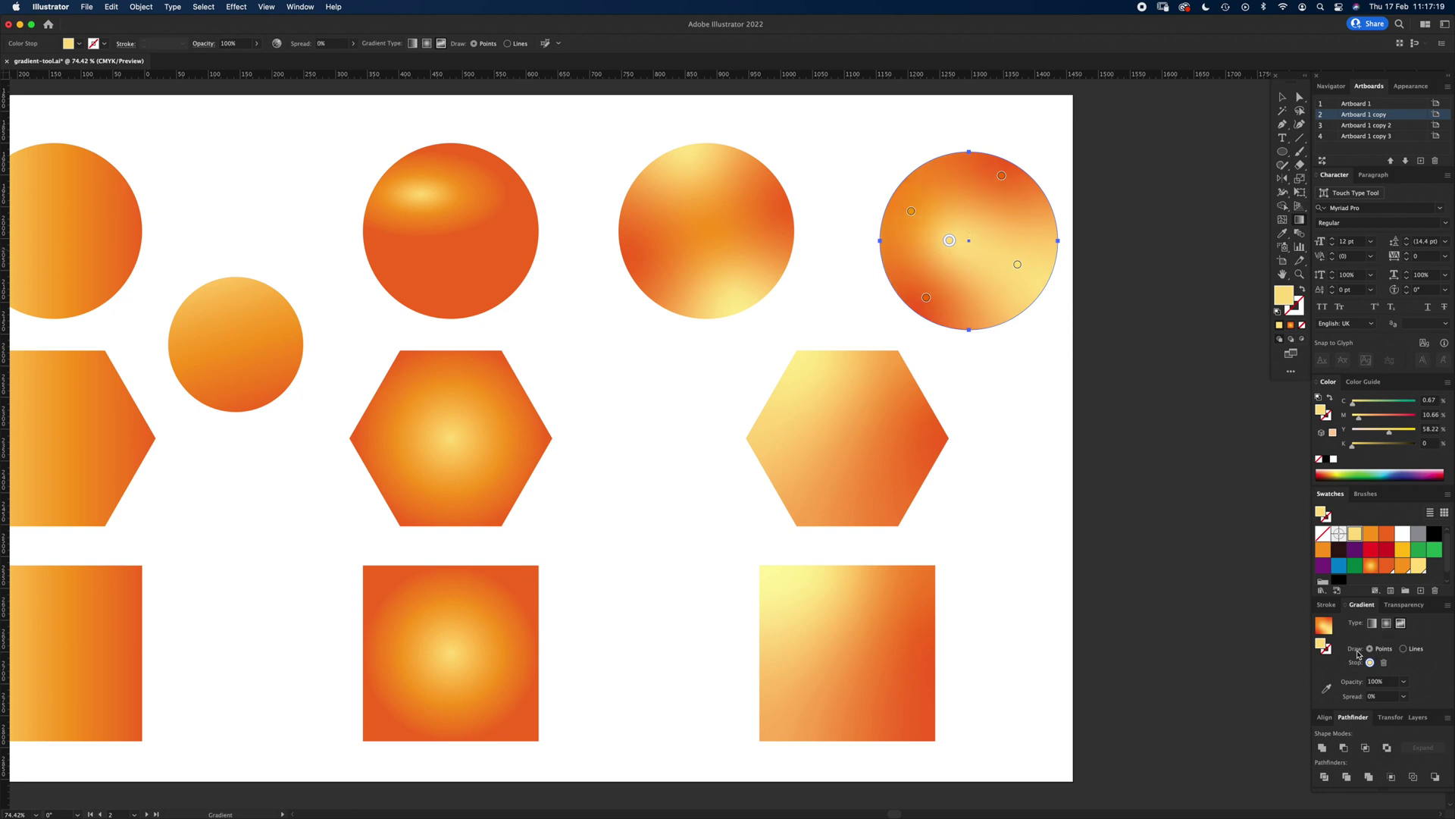
Step: Draw a curved line of white colour stops through the circle in Lines mode, then deselect
left_click(1404, 649)
left_click(906, 245)
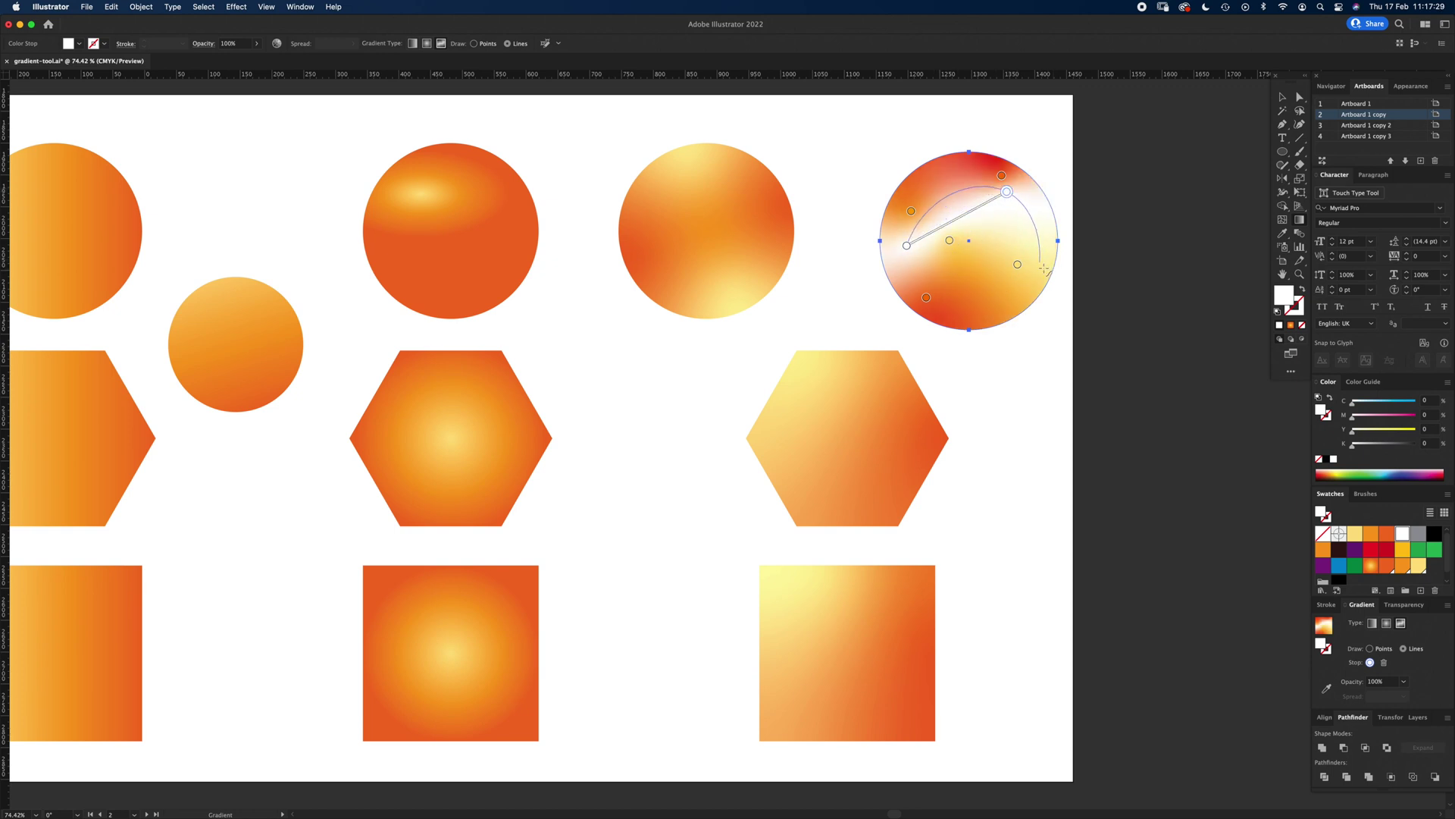
left_click(1040, 265)
left_click(987, 308)
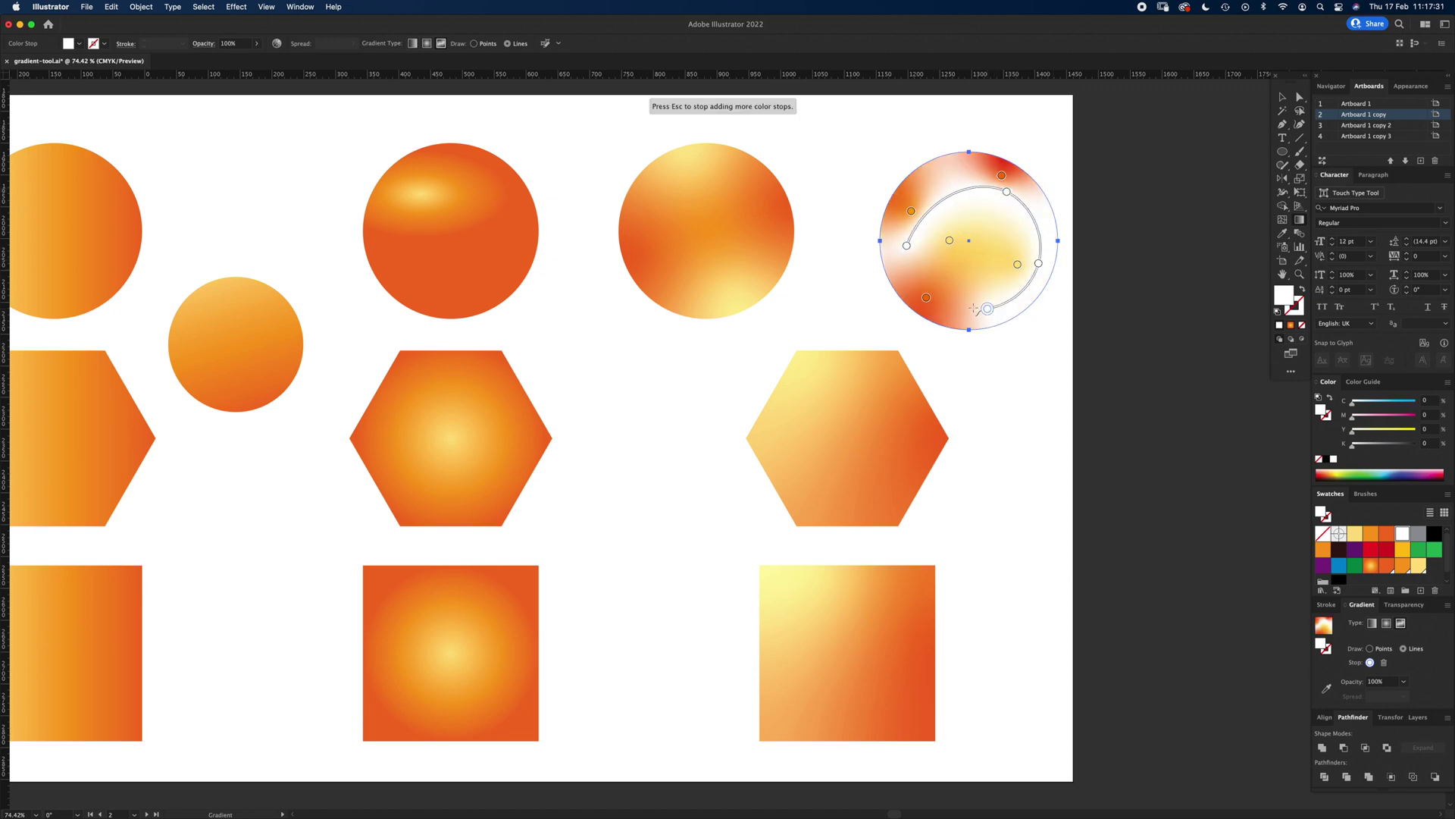
left_click(939, 264)
key("Escape")
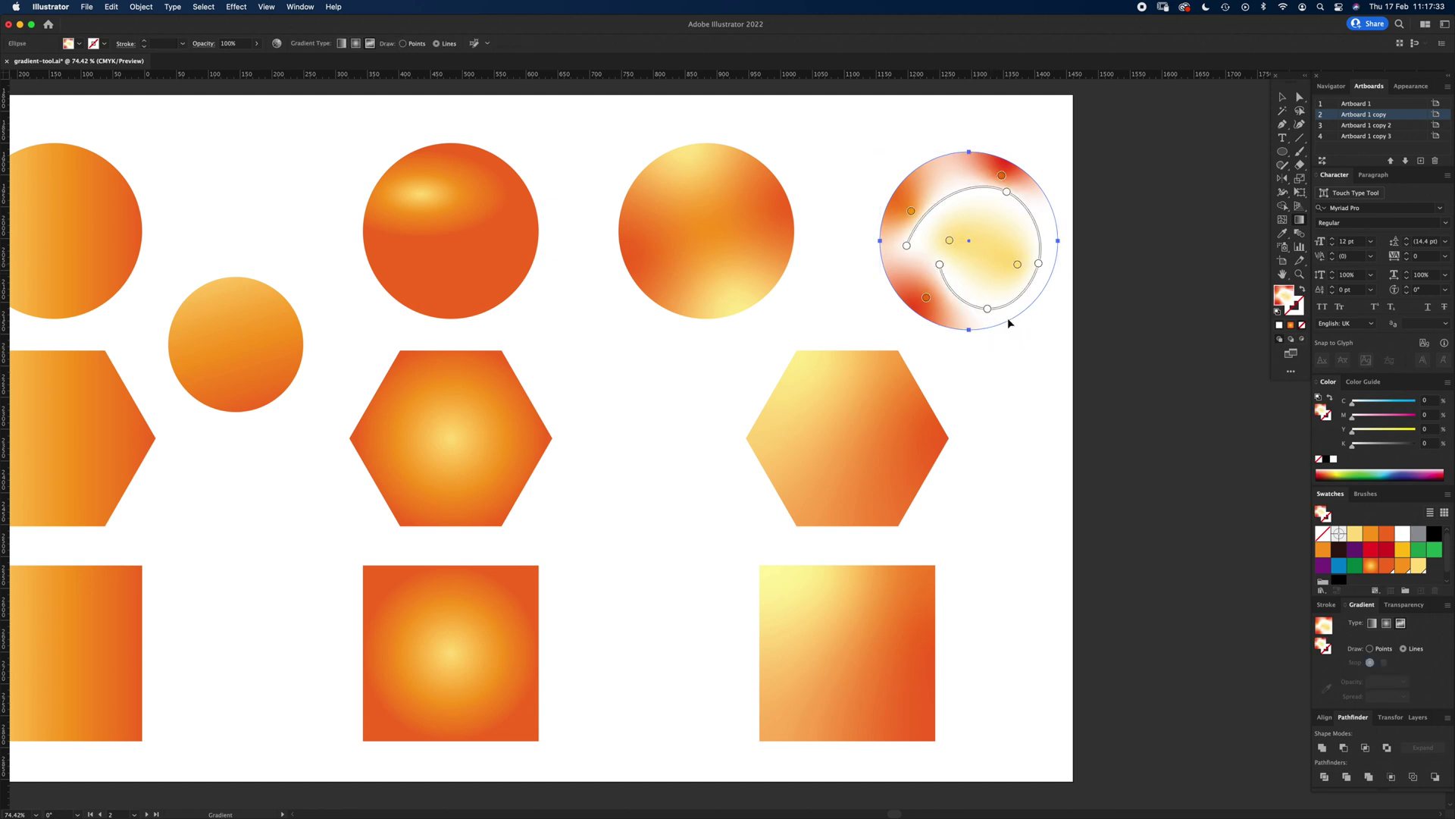
key("v")
left_click(1014, 373)
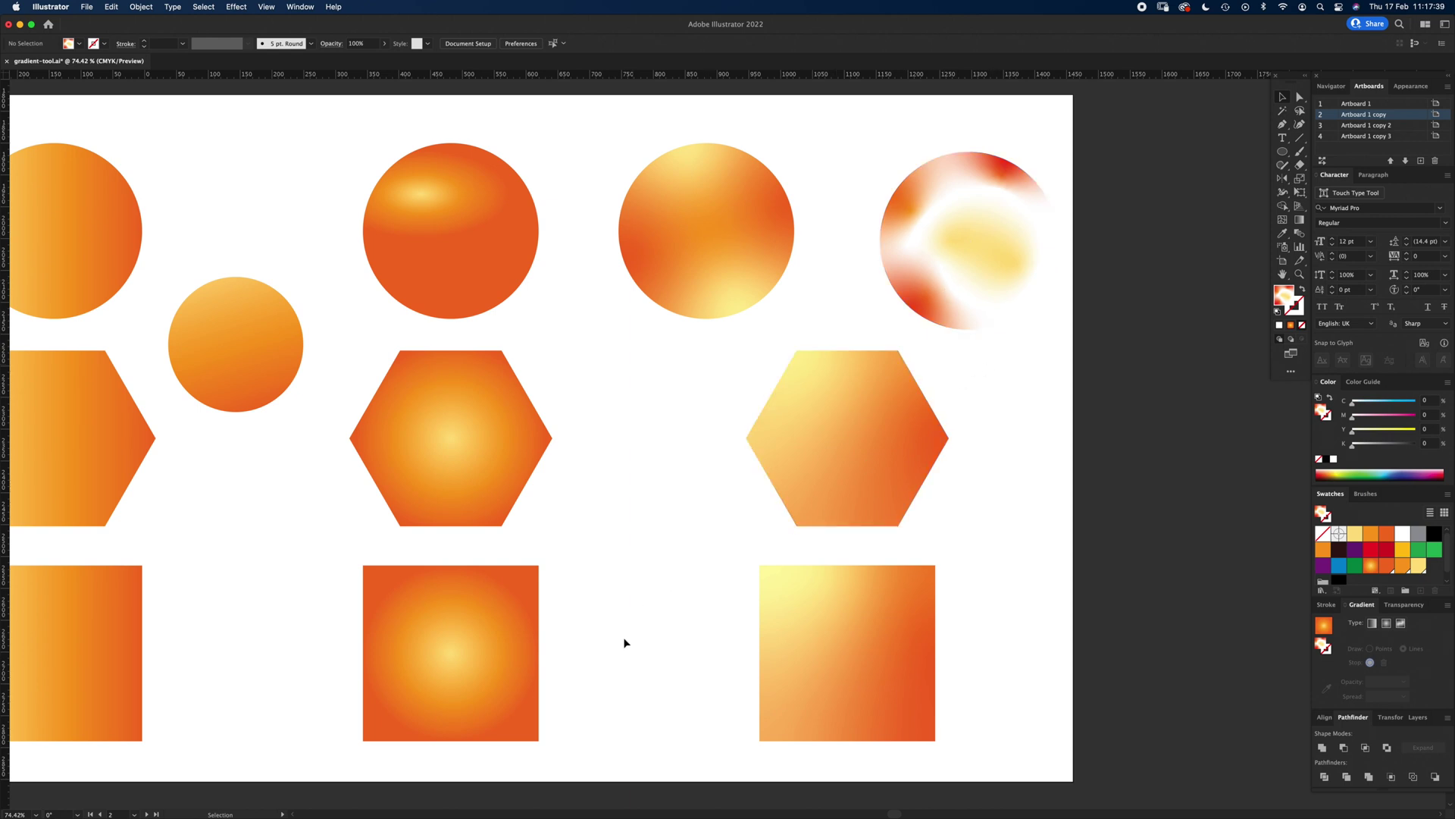
Step: Scroll down to the glowing-circles artboard and select its left, middle and right circles
left_click_drag(624, 640, 788, 83)
left_click_drag(796, 659, 814, 206)
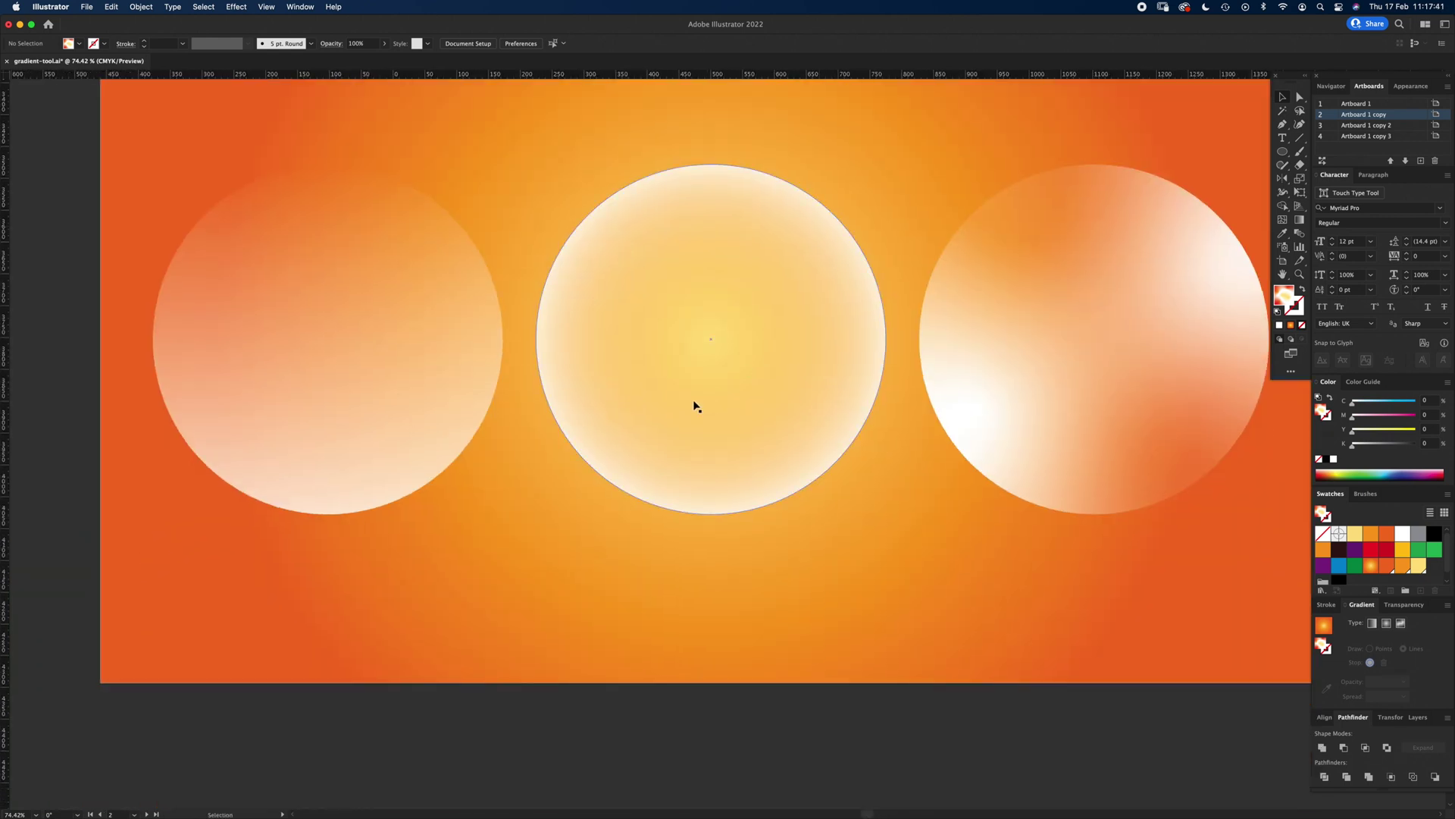
left_click(393, 425)
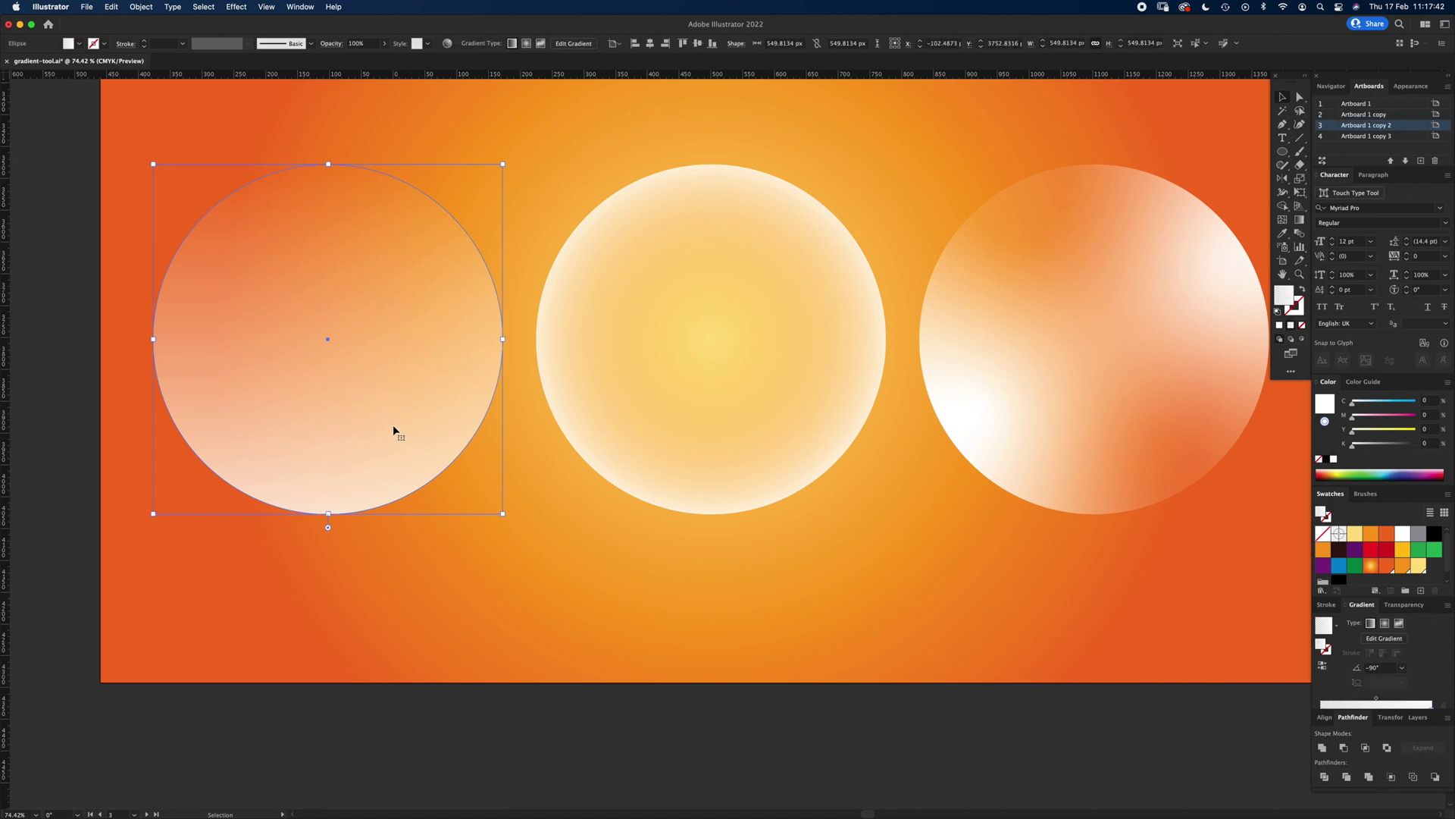
left_click(702, 402)
left_click(1068, 402)
Step: Set the middle circle's inner gradient stop to 0% opacity, after trying 50% and 100%
left_click(697, 406)
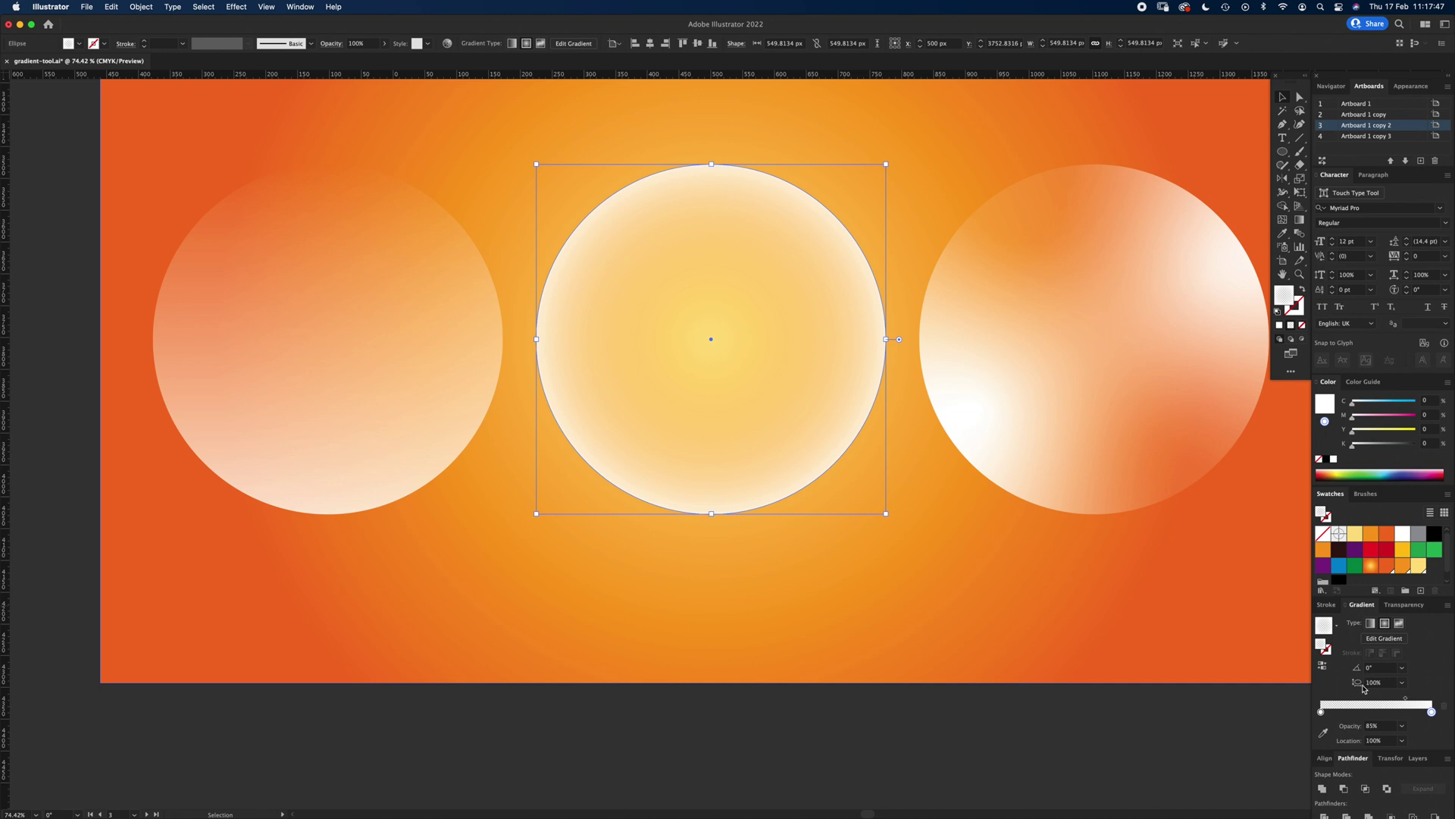
left_click_drag(1322, 718, 1320, 718)
left_click(1402, 726)
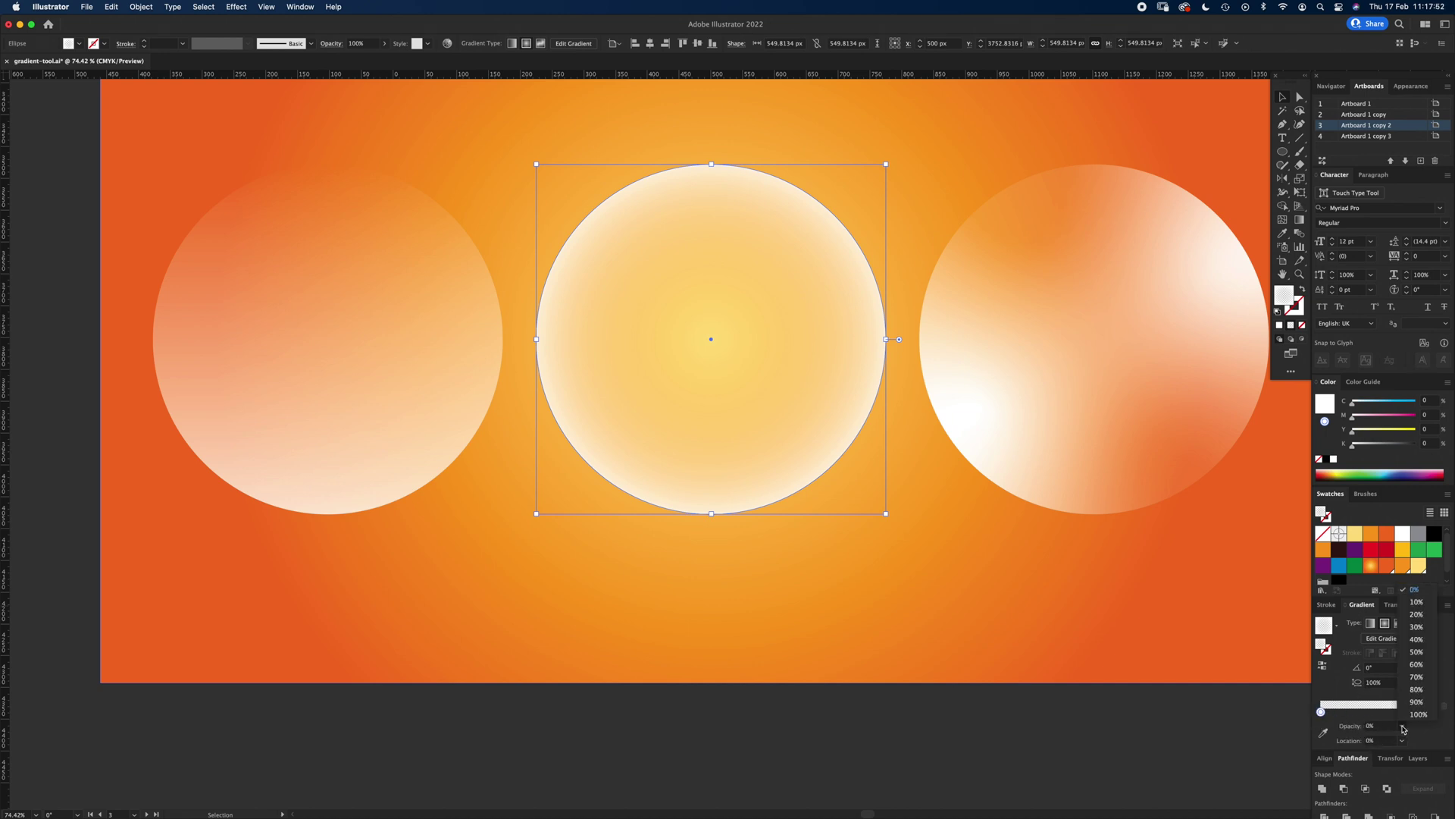
left_click(1418, 651)
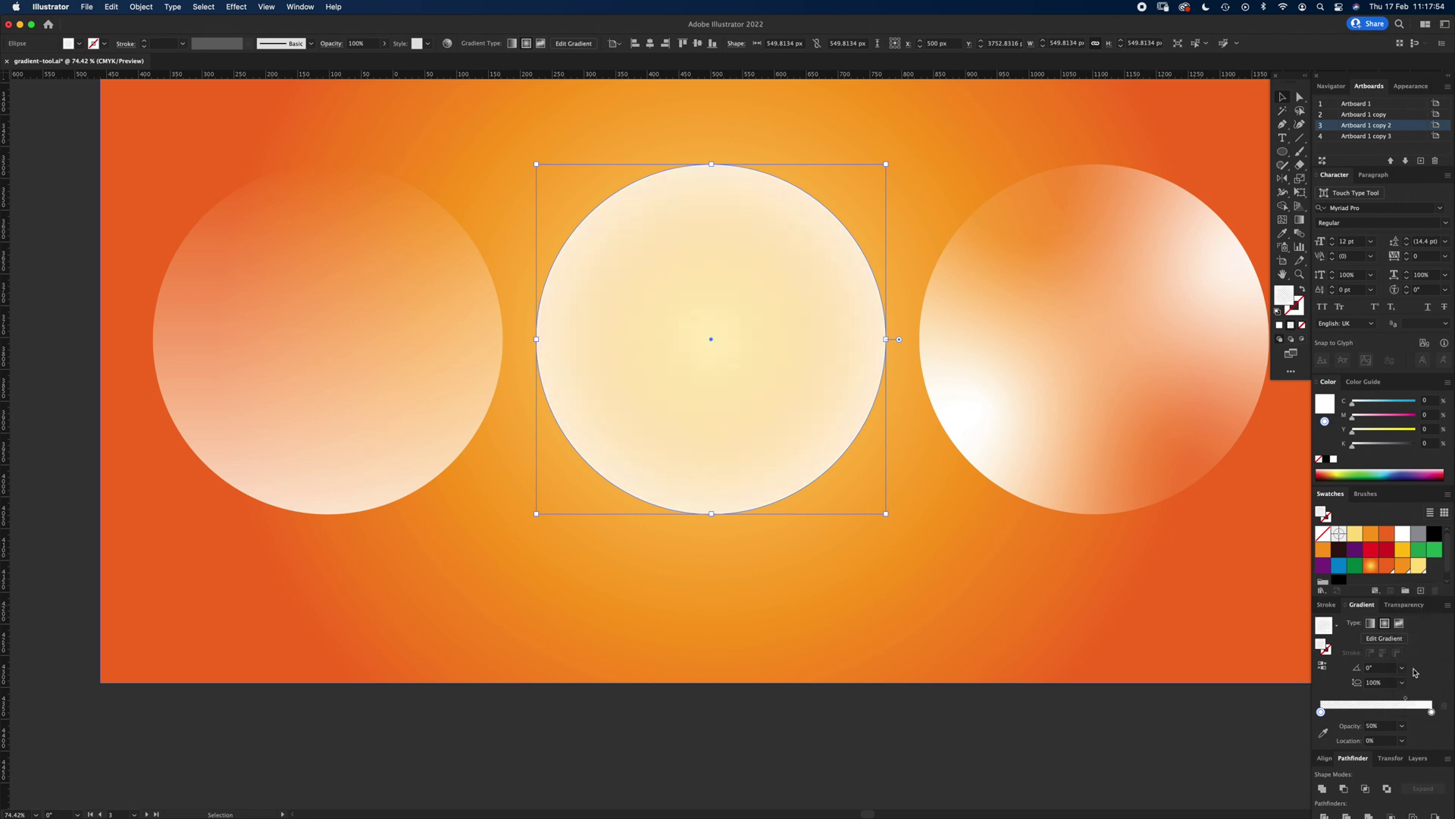
left_click(1402, 726)
left_click(1422, 714)
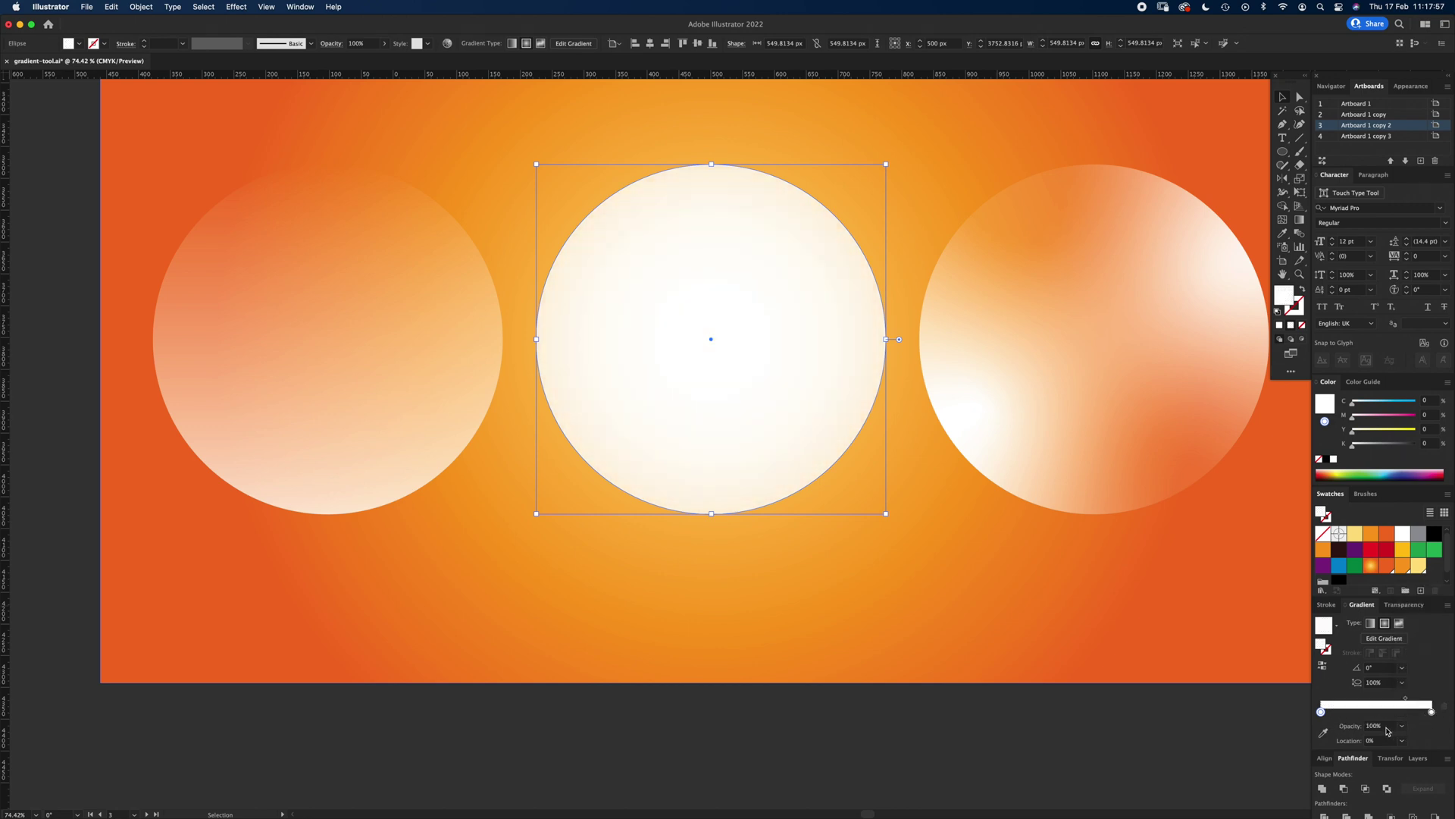
left_click(1402, 726)
left_click(1427, 591)
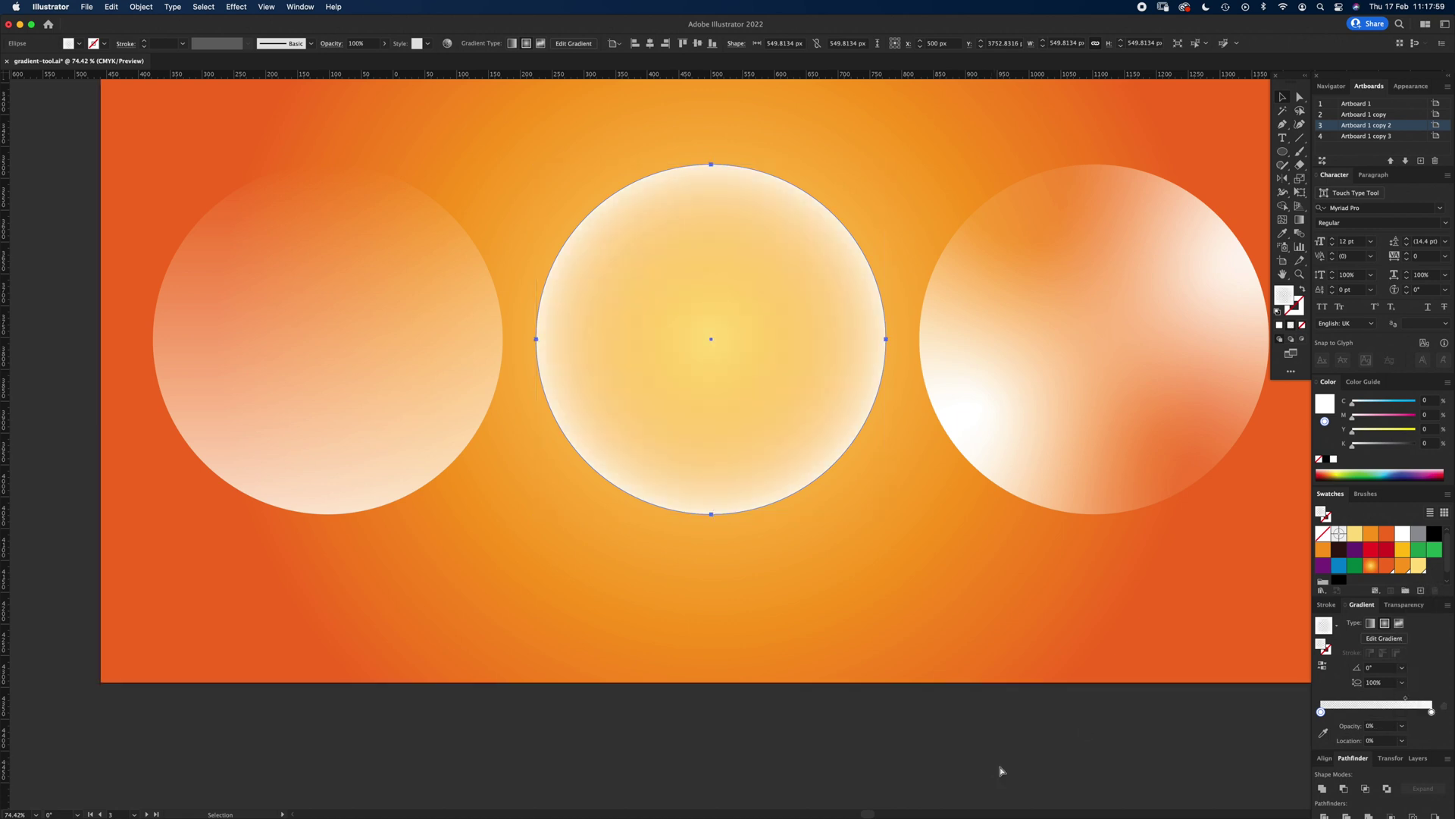
Step: Keep the middle circle centred, undoing a trial move, and select the orange background rectangle
left_click_drag(715, 410, 970, 406)
key("super+z")
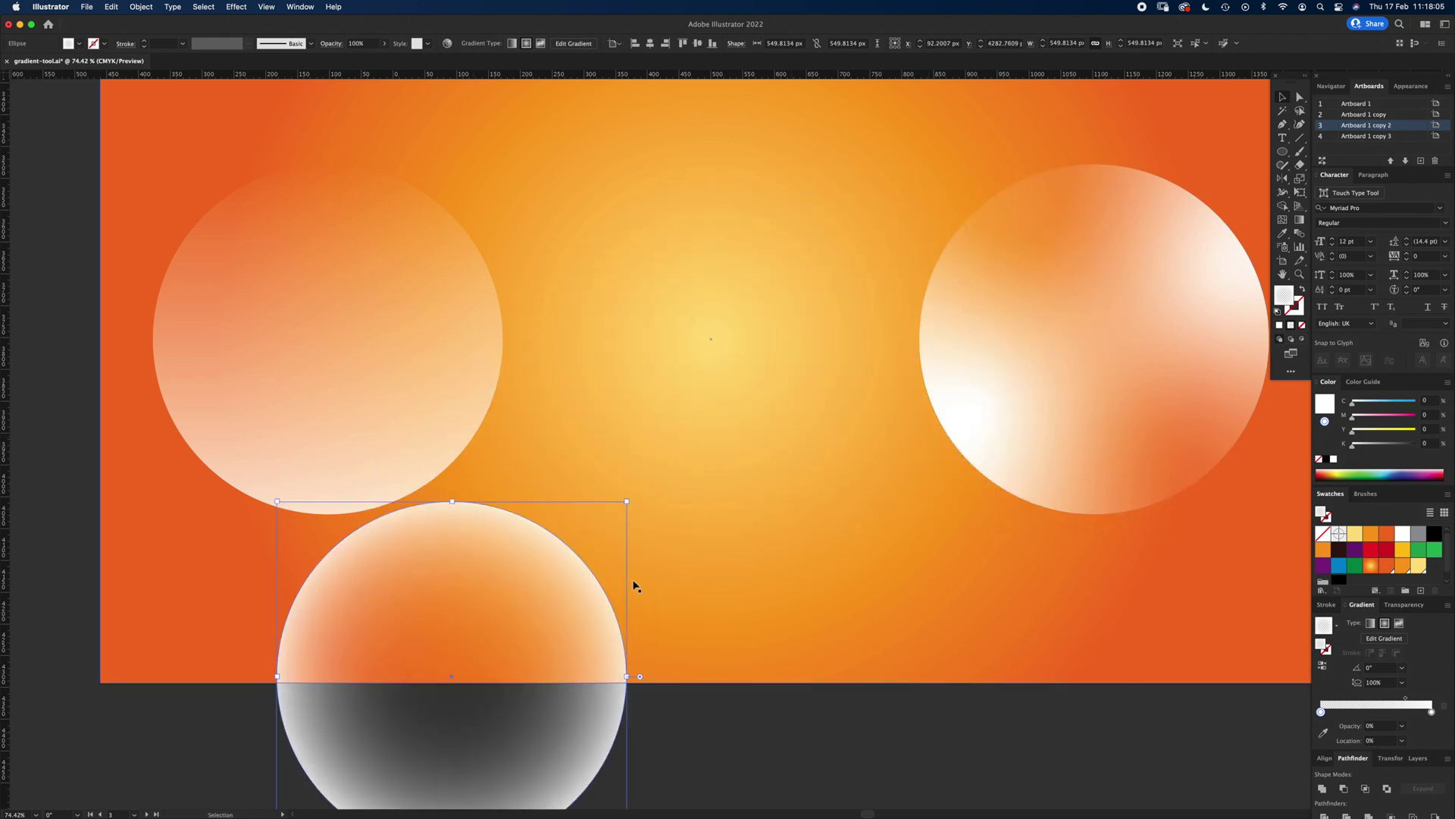
key("super+z")
key("super+z")
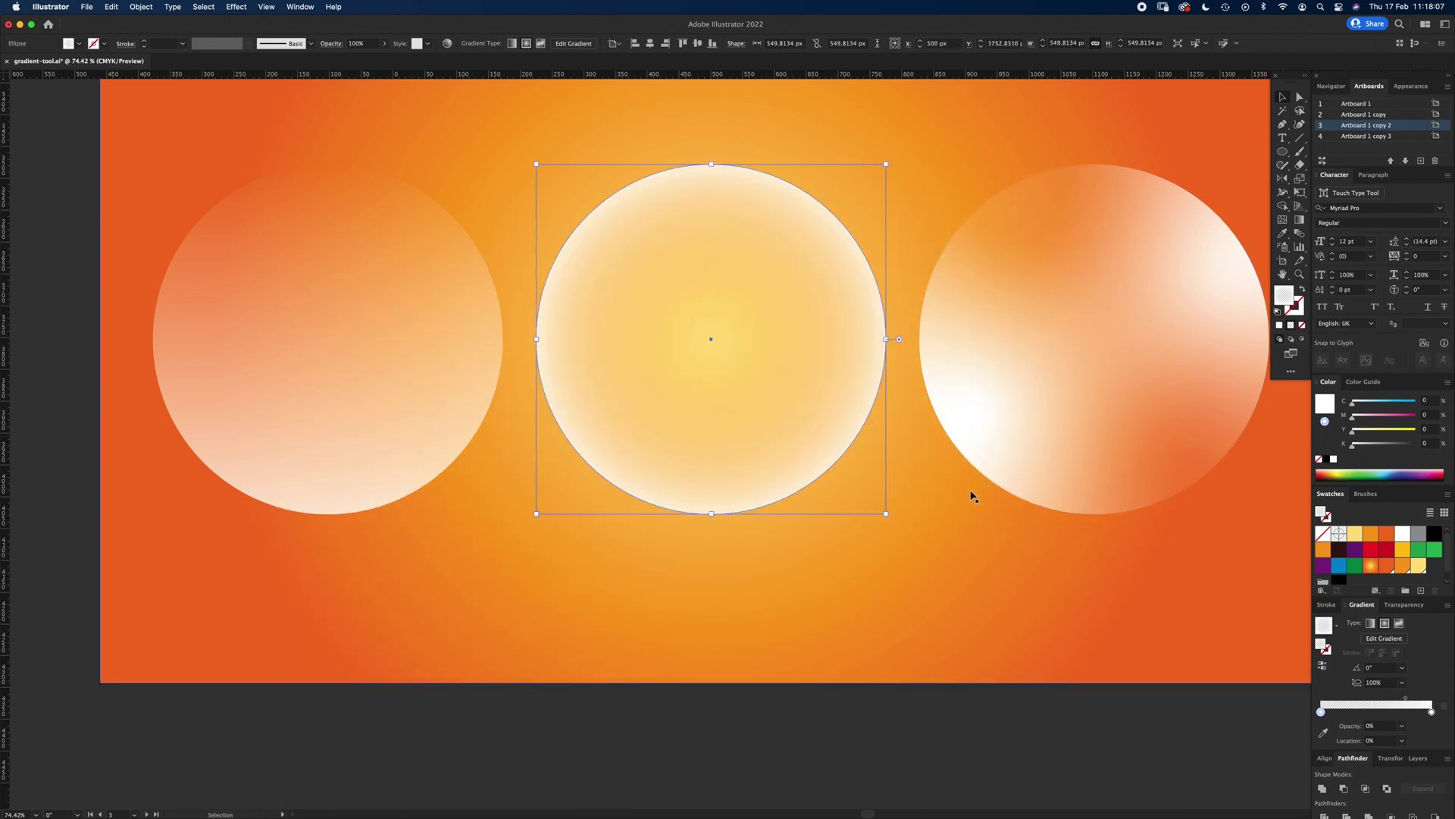
left_click(780, 581)
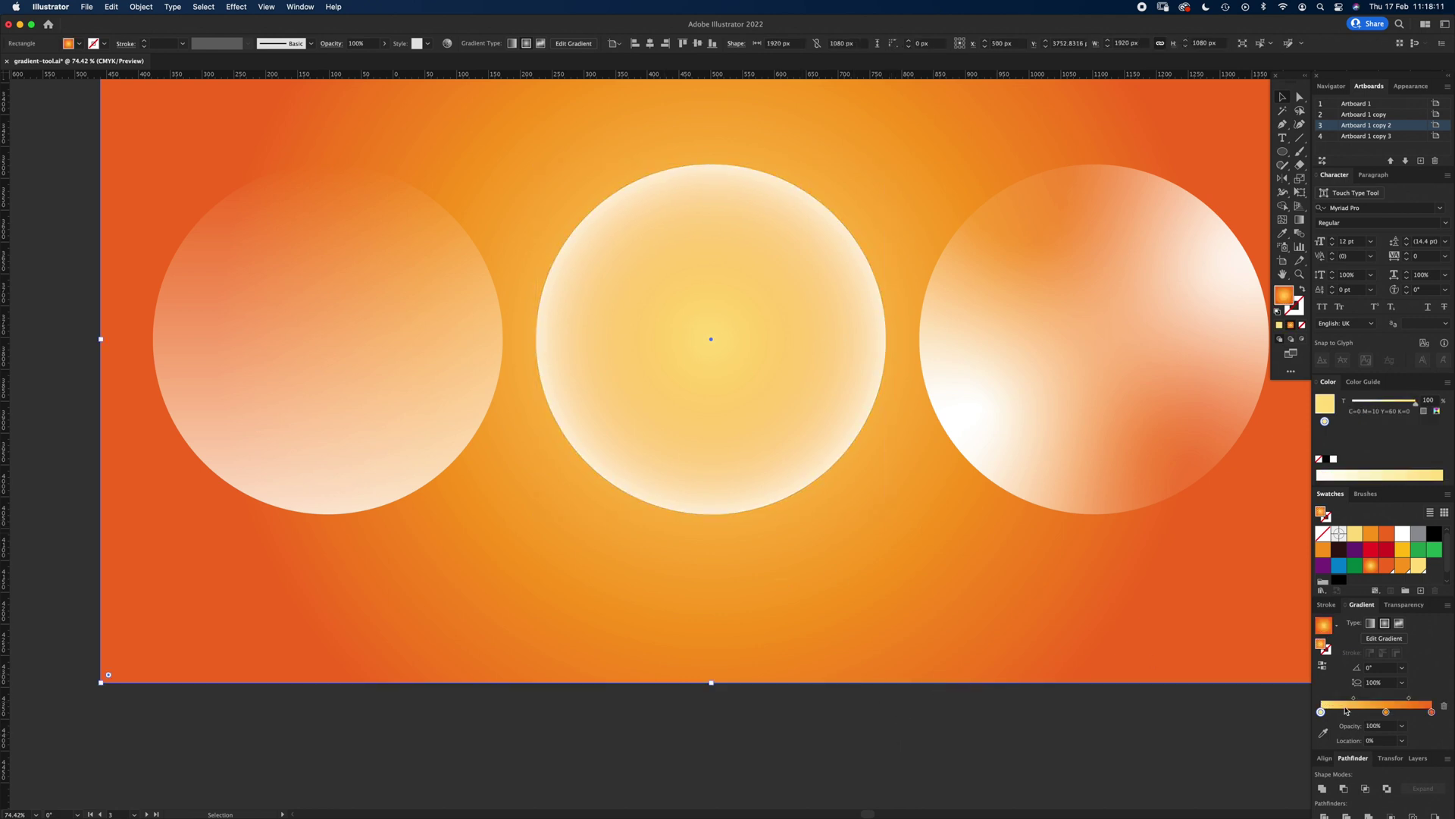
scroll(871, 682, "down", 15)
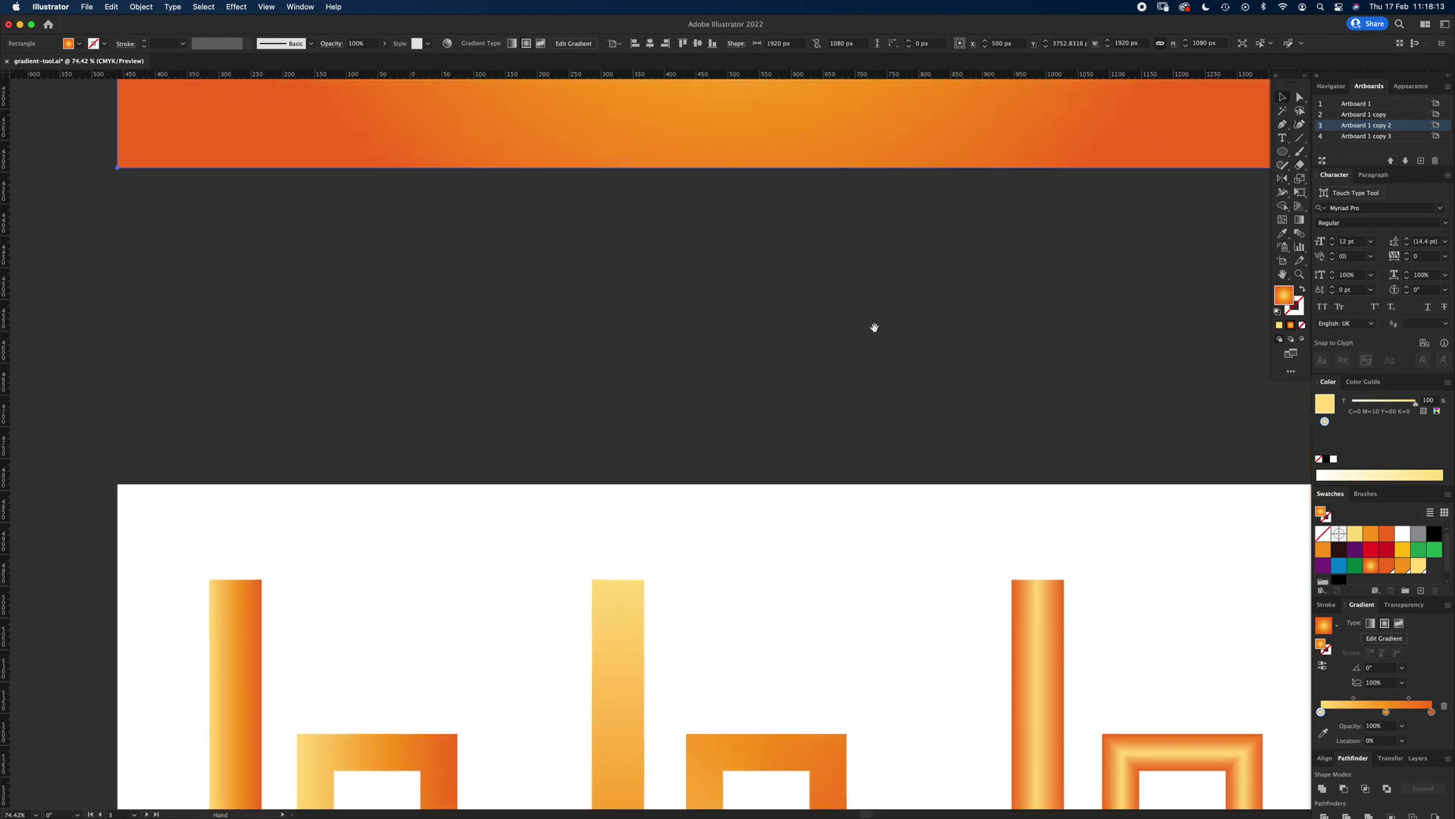
scroll(809, 289, "up", 3)
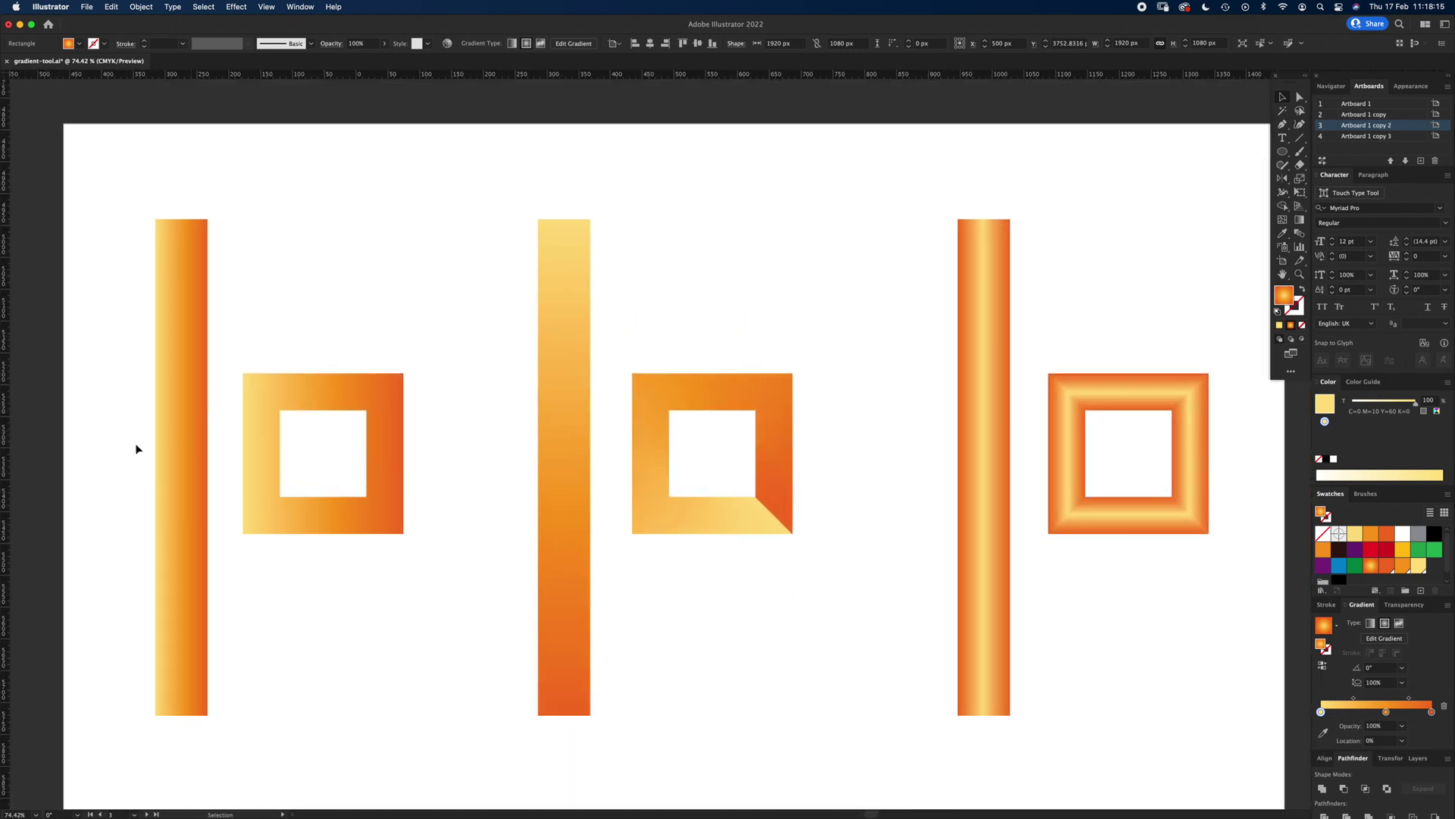
left_click_drag(137, 448, 200, 477)
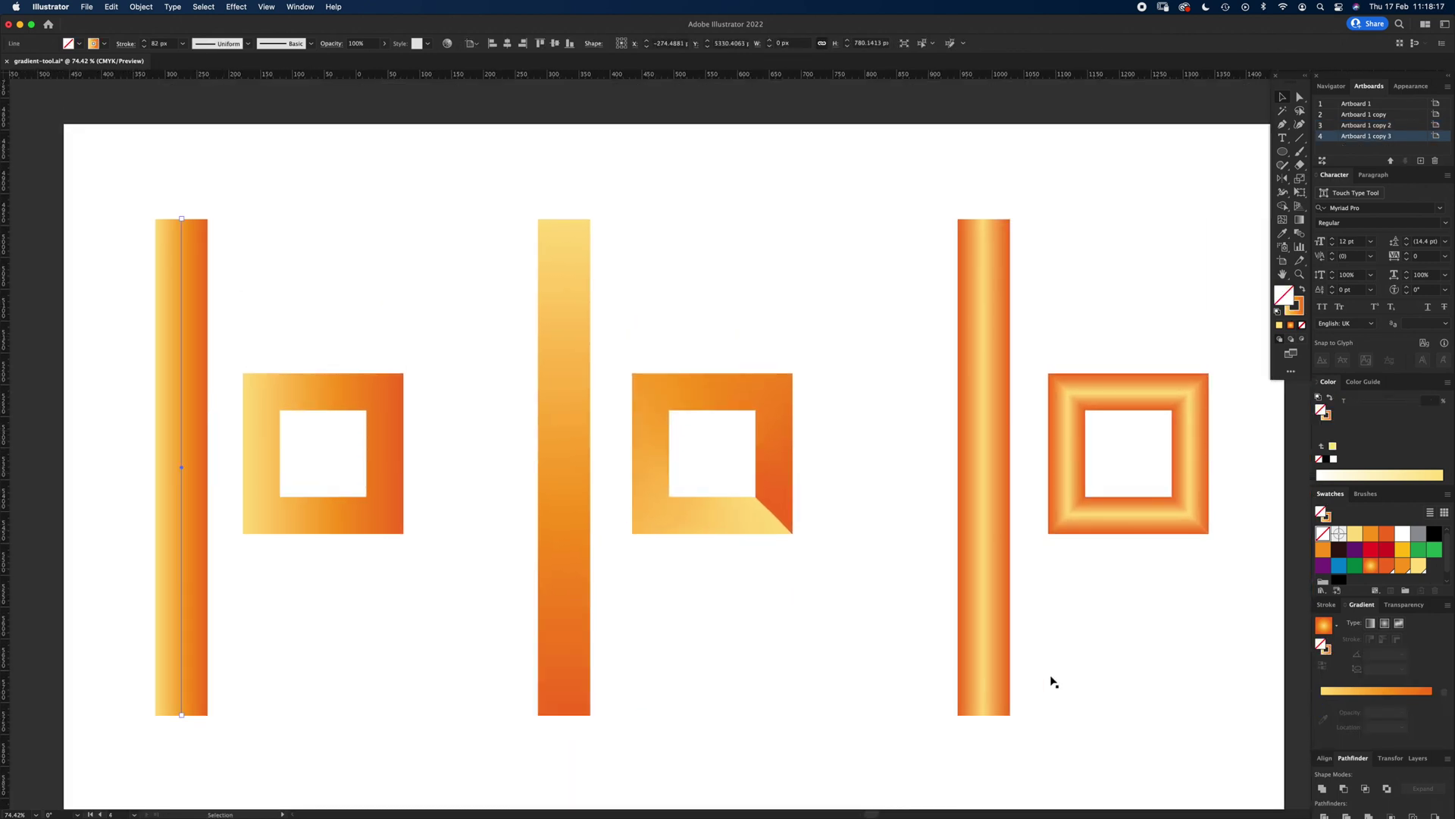
left_click(1327, 606)
left_click(1362, 605)
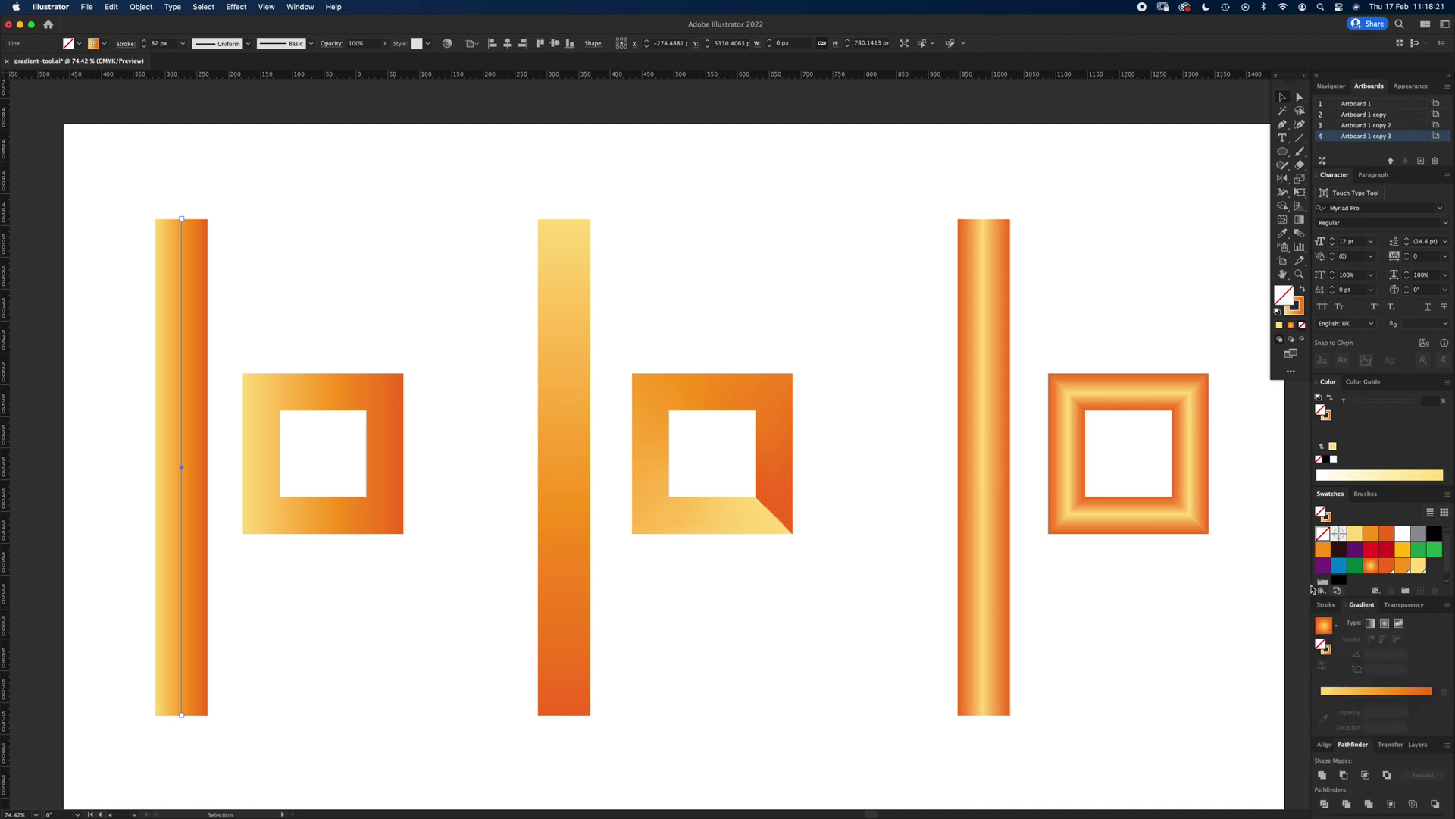
left_click(418, 620)
left_click(1301, 142)
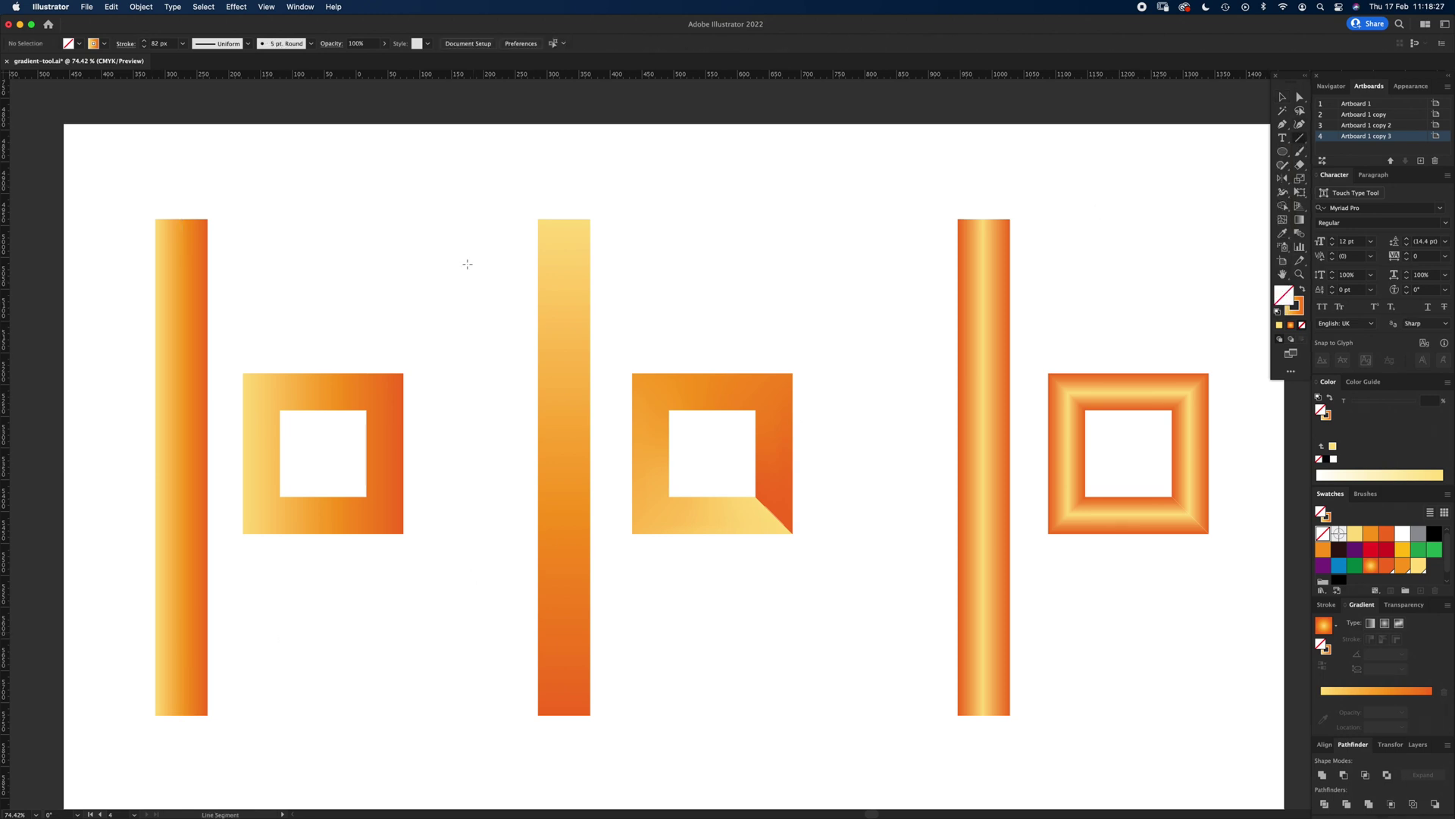
left_click_drag(450, 215, 451, 708)
left_click(1328, 605)
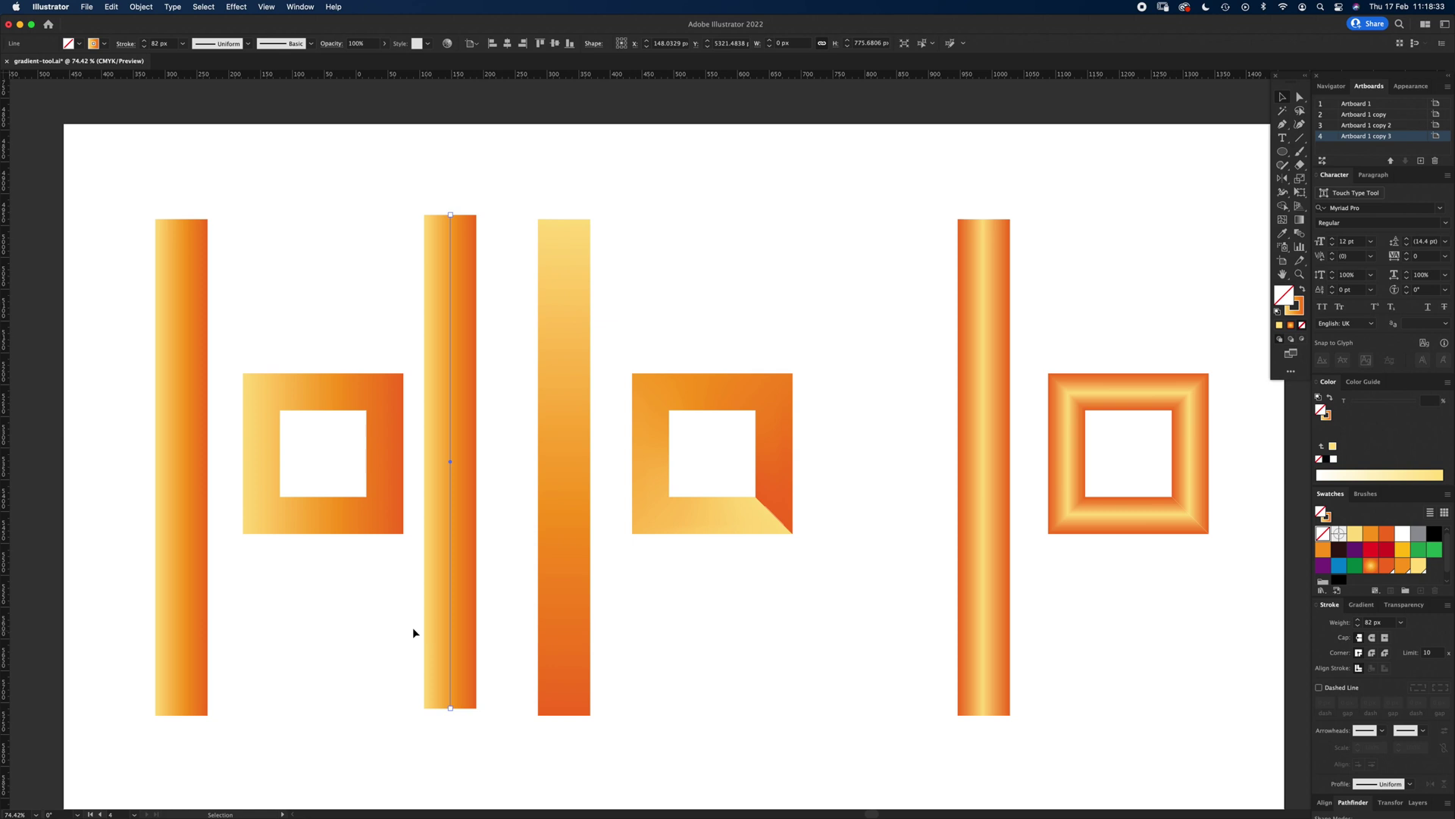
left_click_drag(486, 657, 490, 647)
key("Delete")
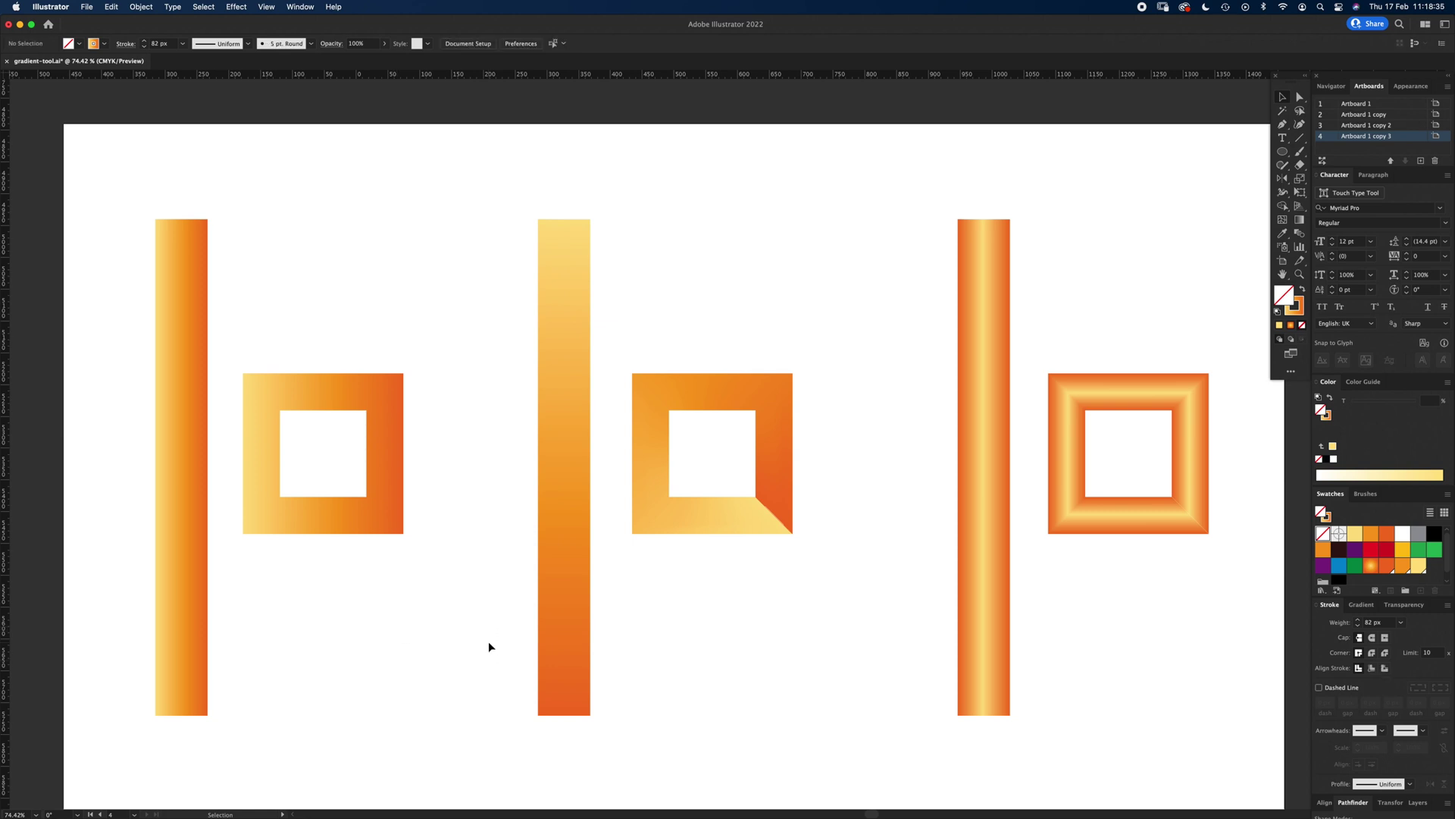
left_click(192, 517)
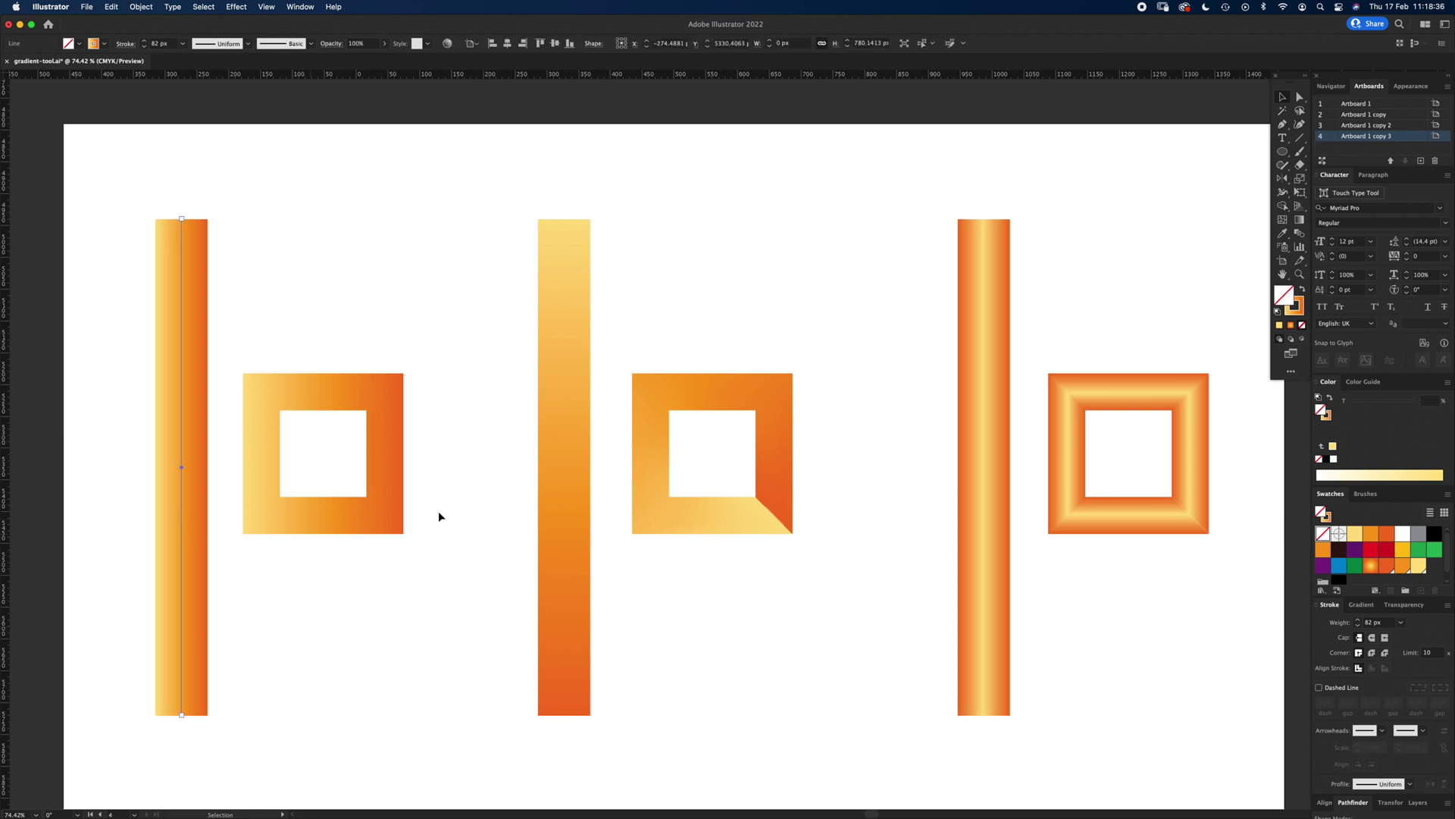
left_click(1362, 605)
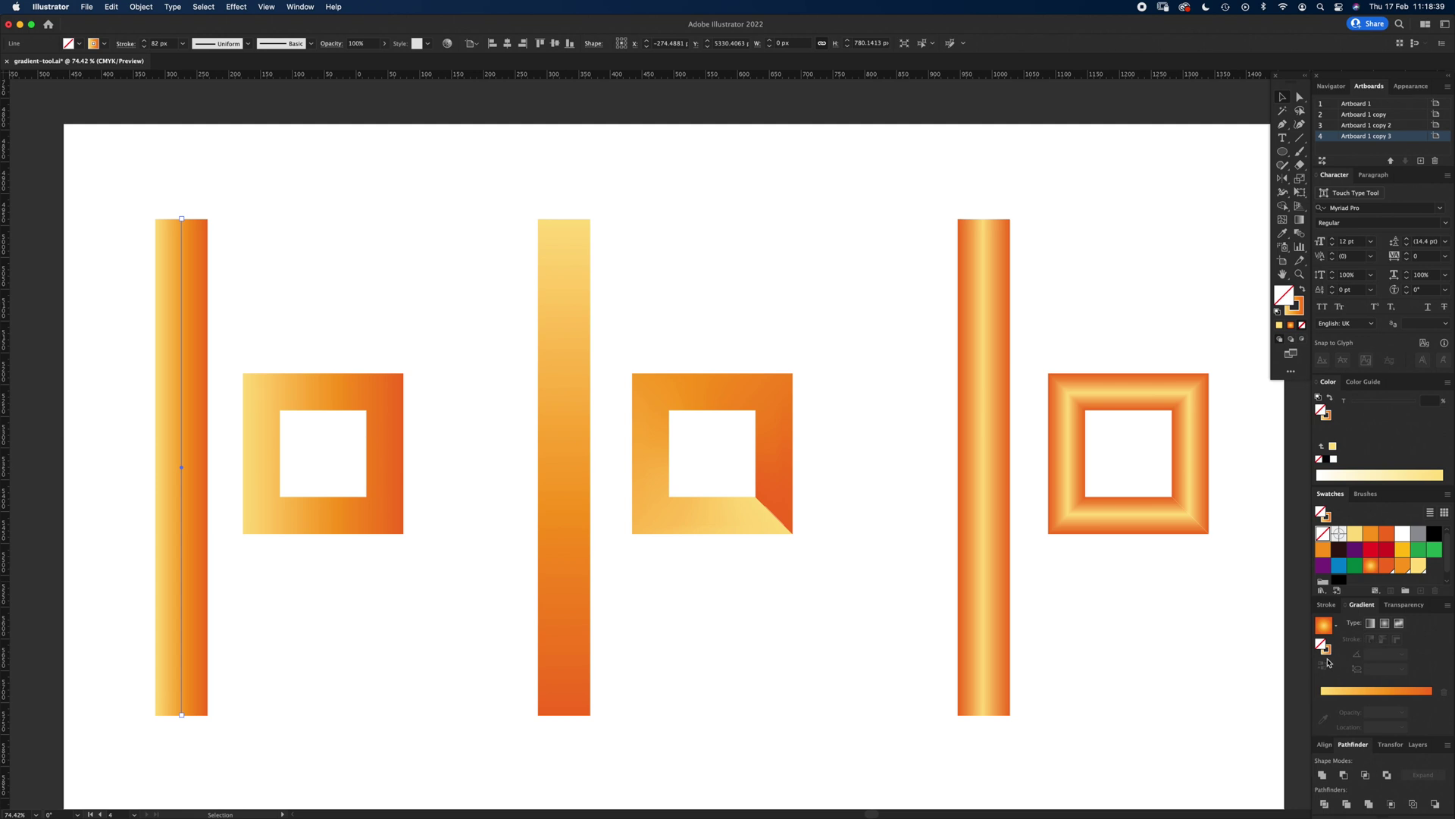
Step: Apply the linear gradient within the left bar's stroke at a -90° angle, then select the middle bar
left_click(1370, 622)
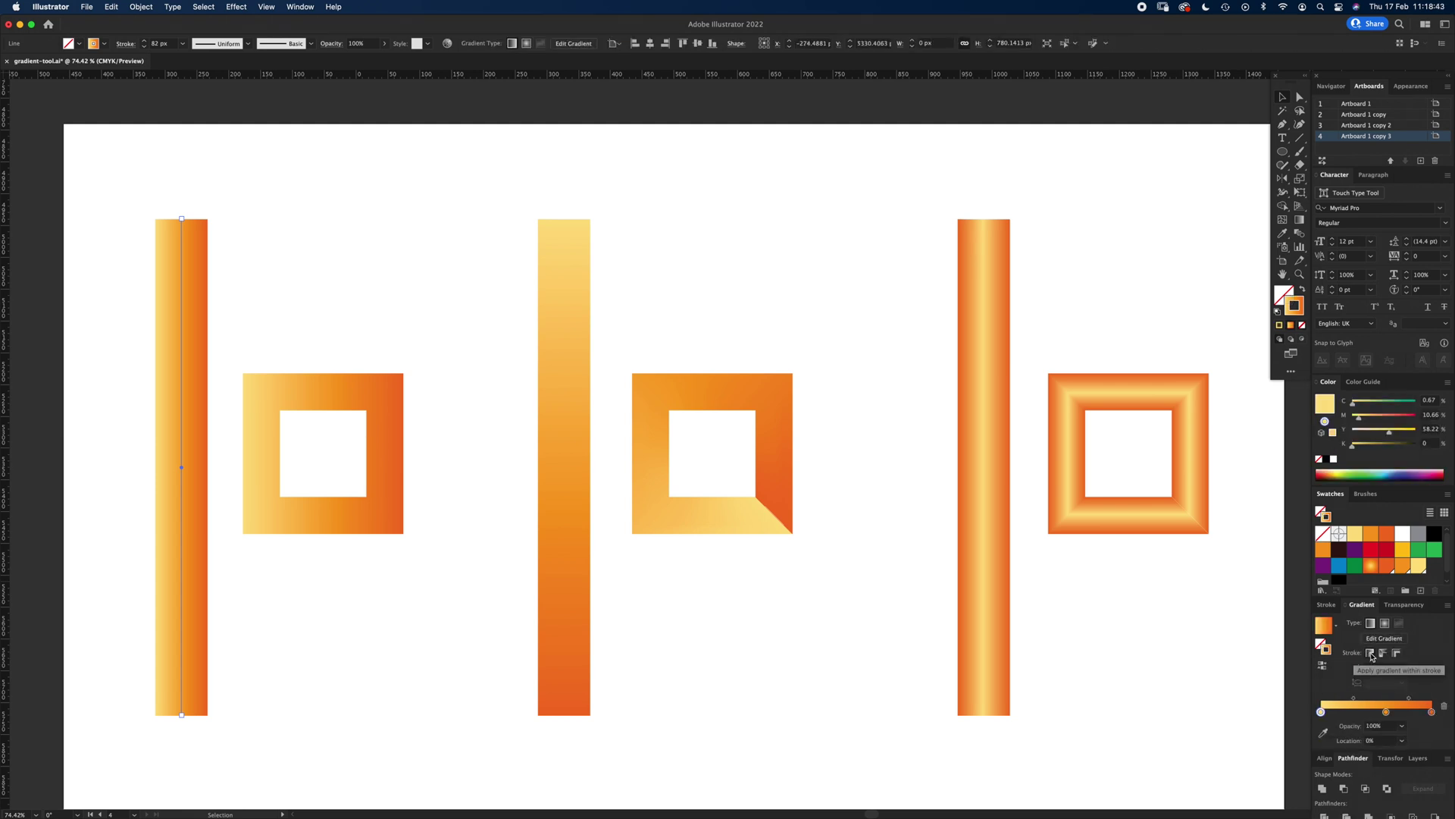
left_click(1370, 653)
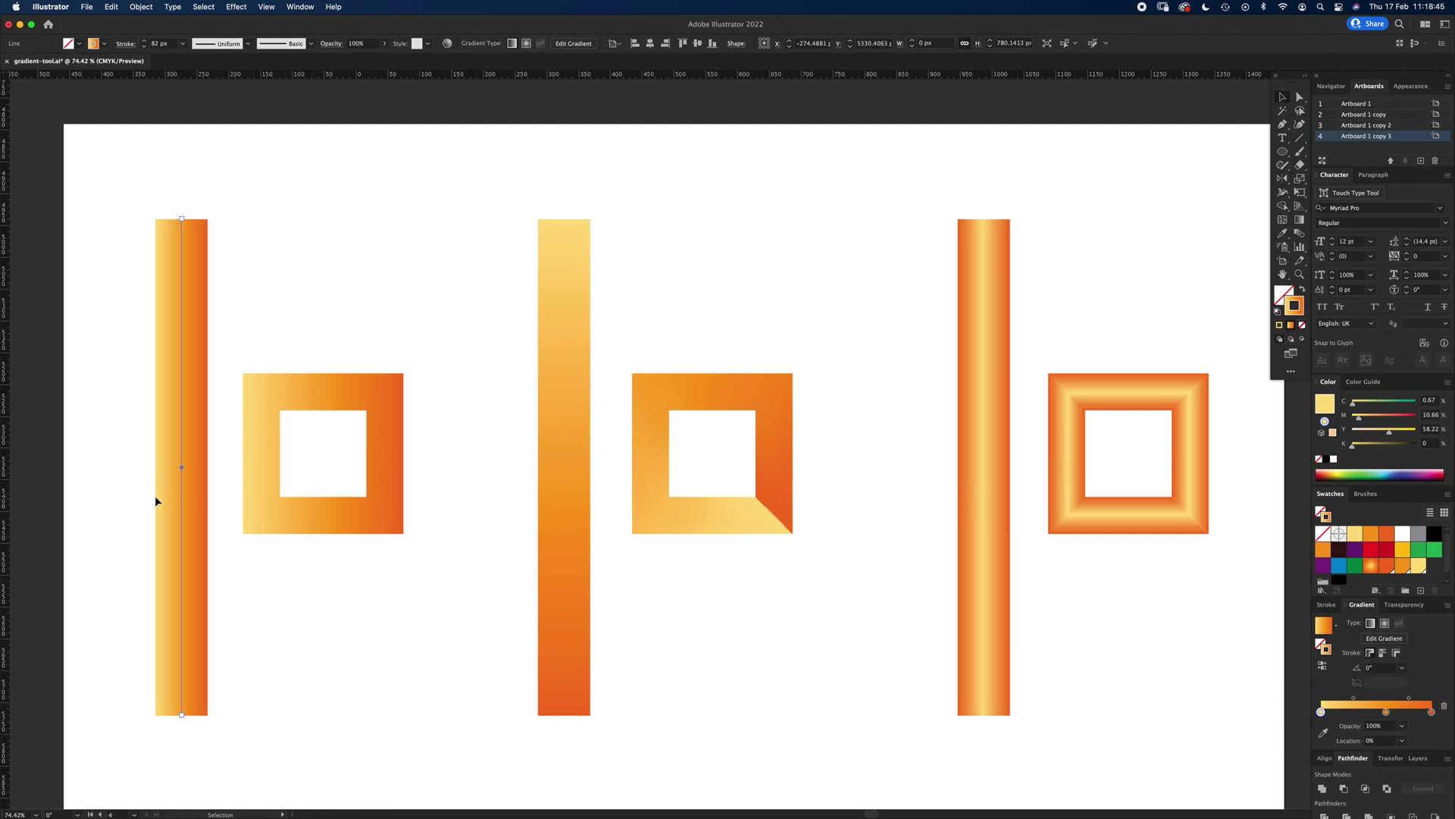
left_click(1402, 669)
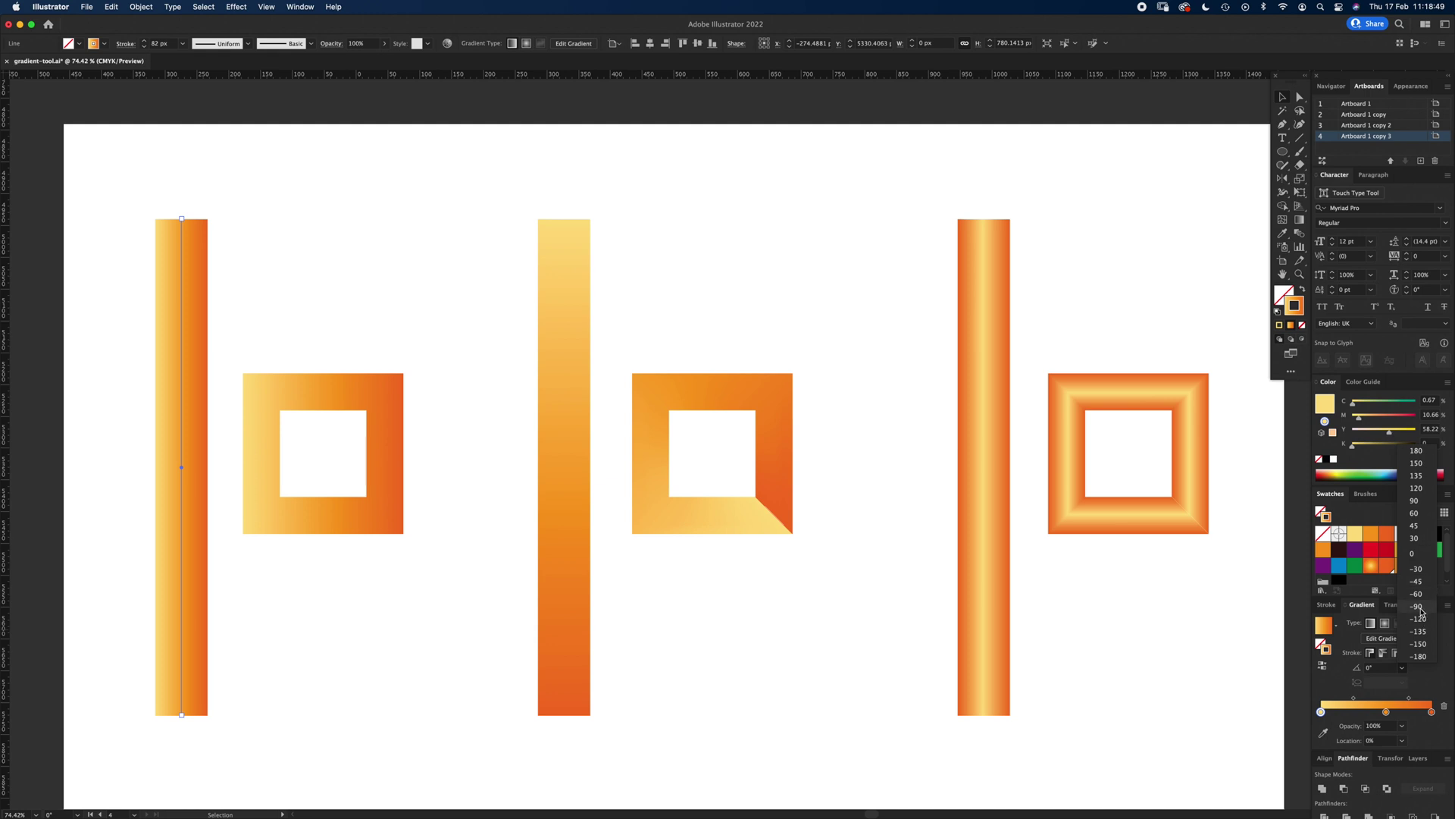
left_click(1418, 607)
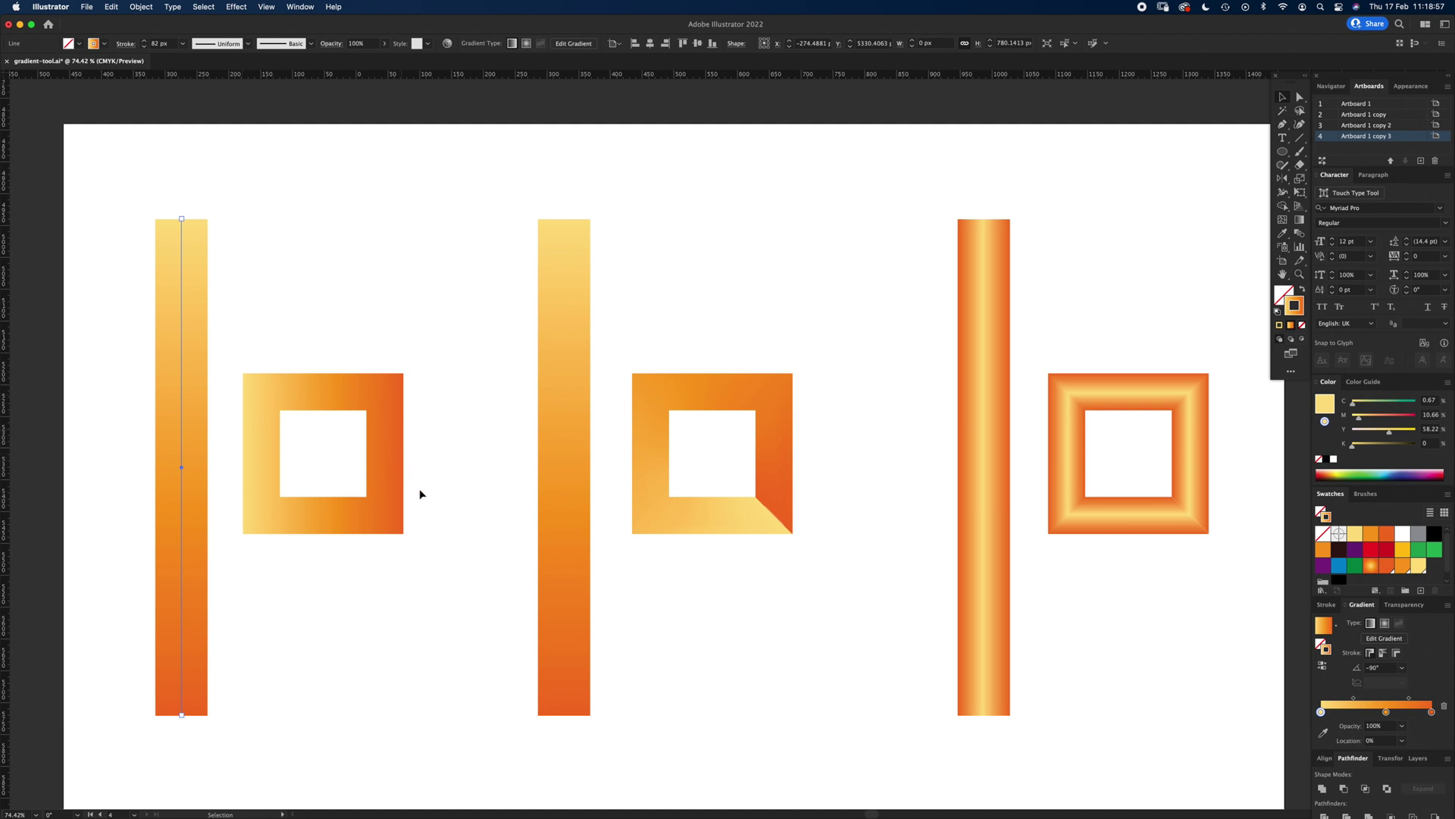
left_click(564, 494)
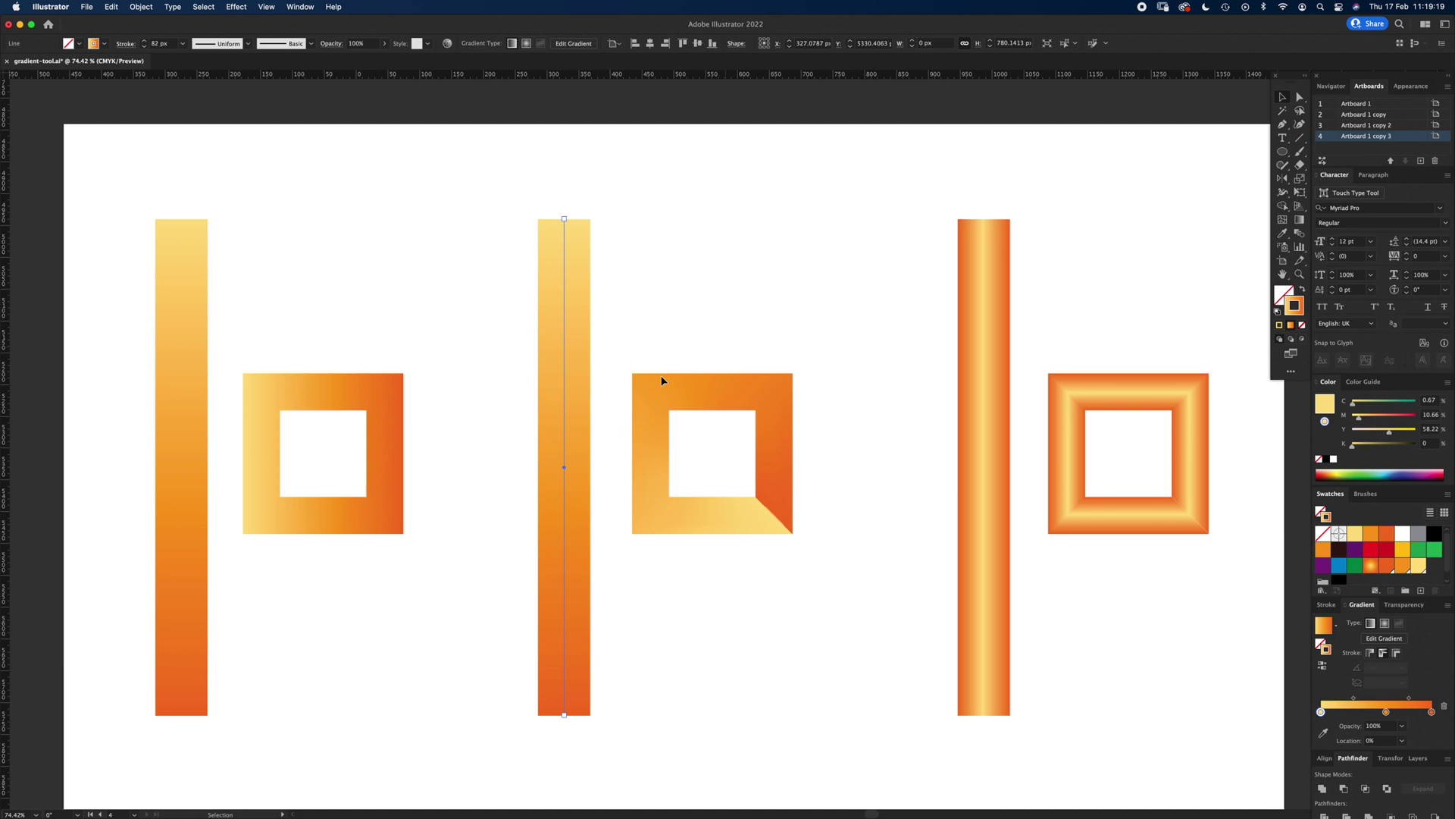
left_click(984, 535)
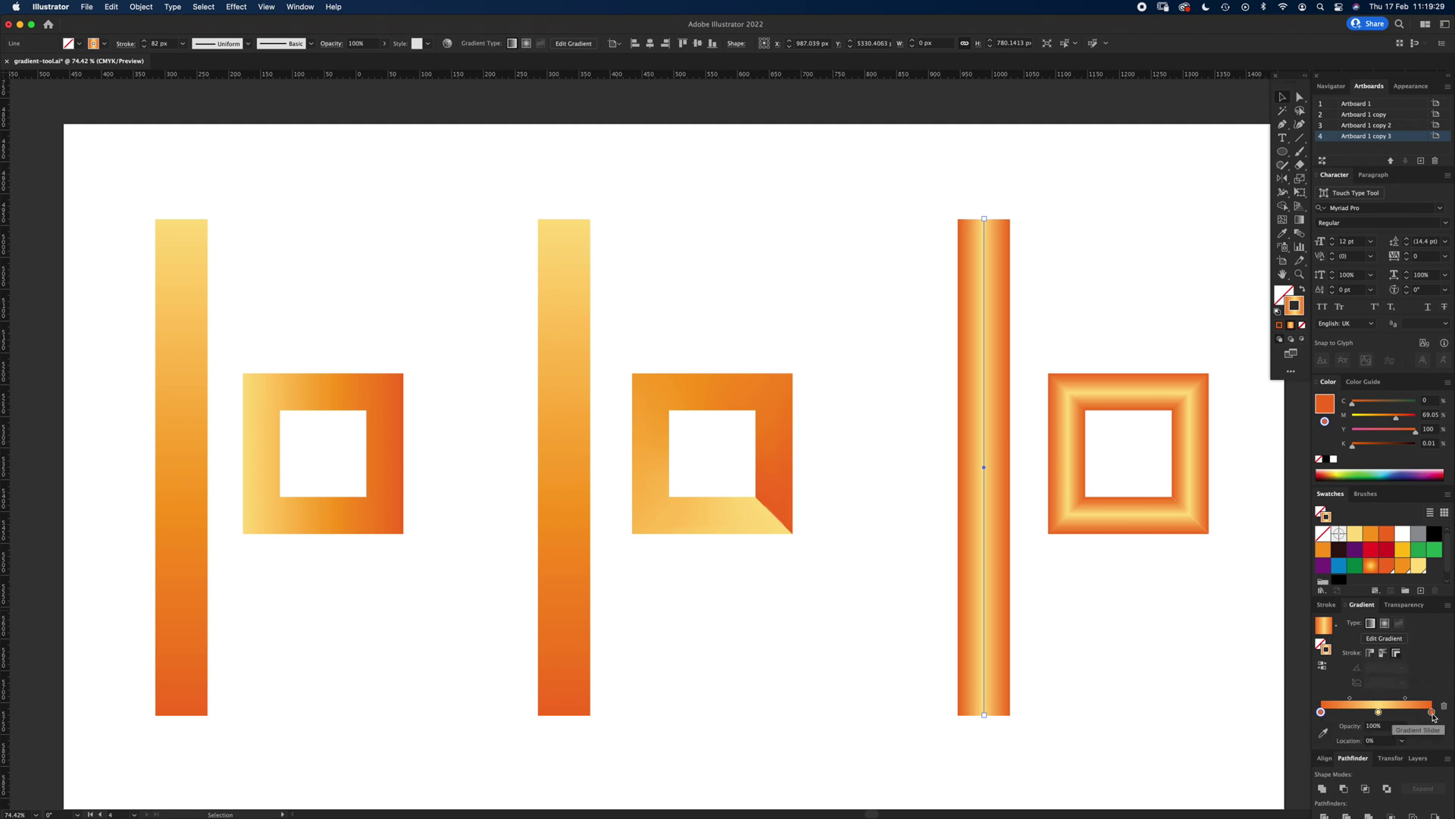
mouse_move(1378, 712)
left_mouse_down()
mouse_move(1356, 713)
mouse_move(1382, 713)
left_mouse_up()
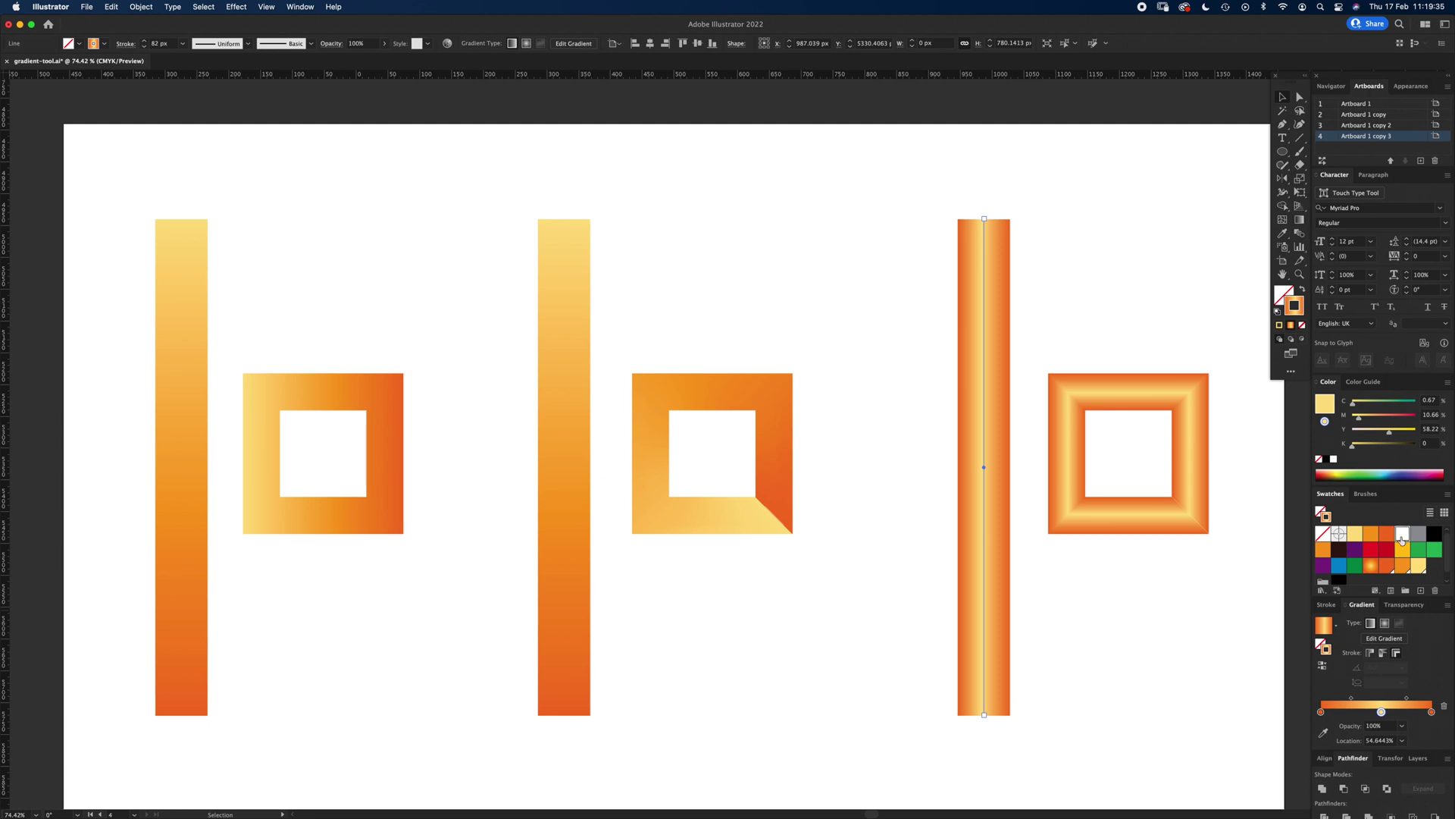
left_click_drag(1403, 535, 1387, 715)
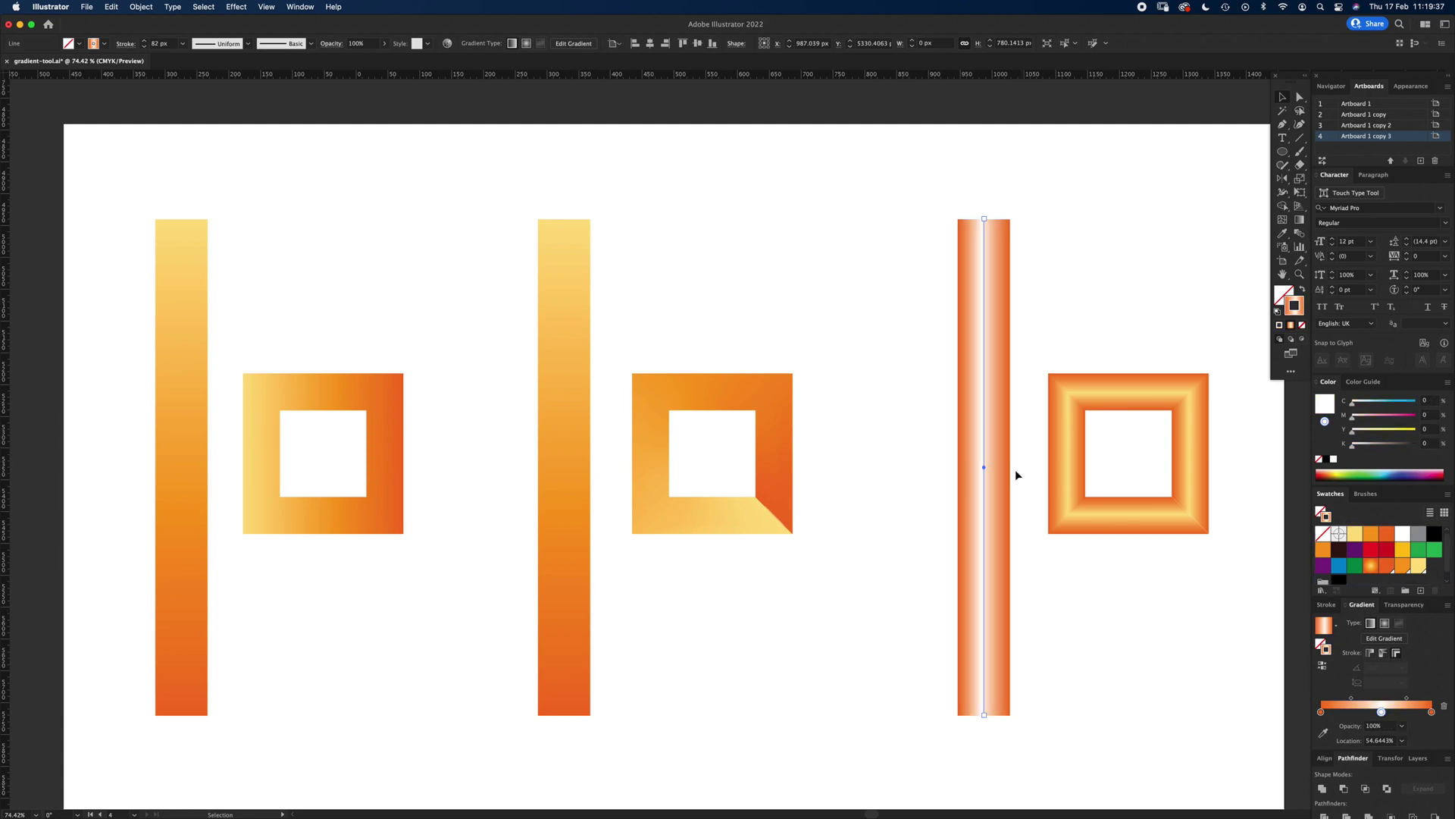
left_click(1146, 636)
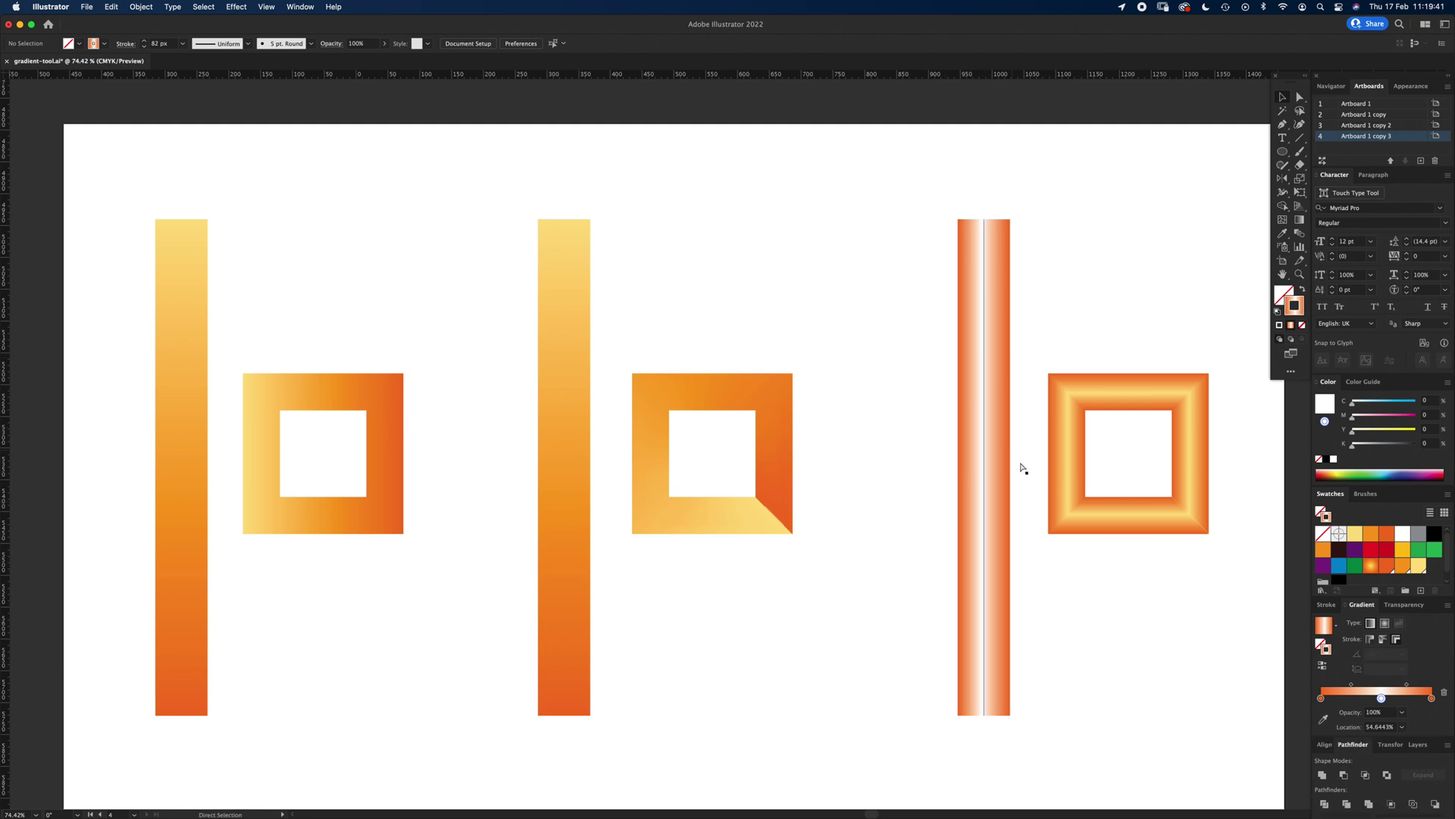
key("super+z")
key("super+z")
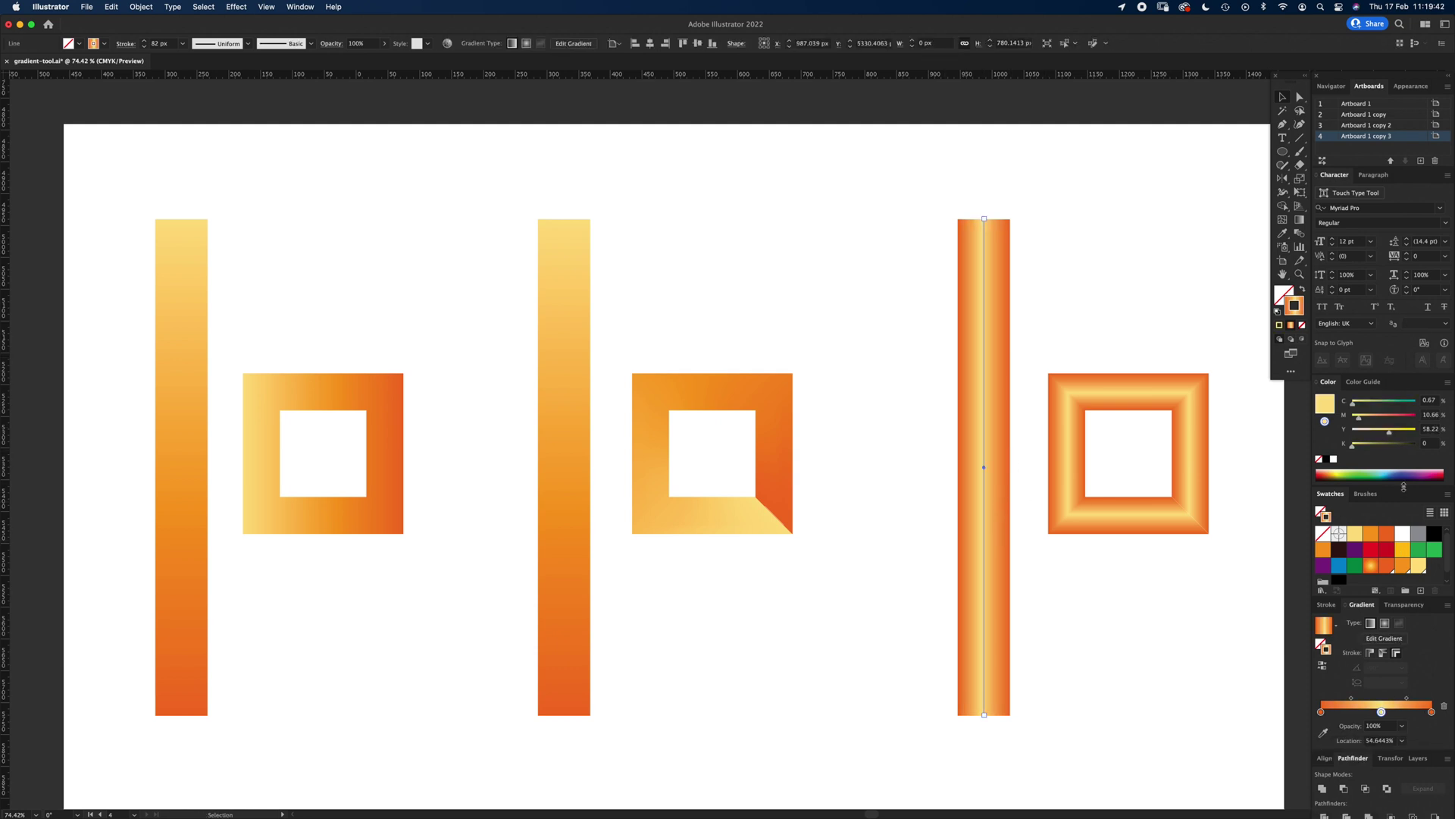
left_click(1041, 583)
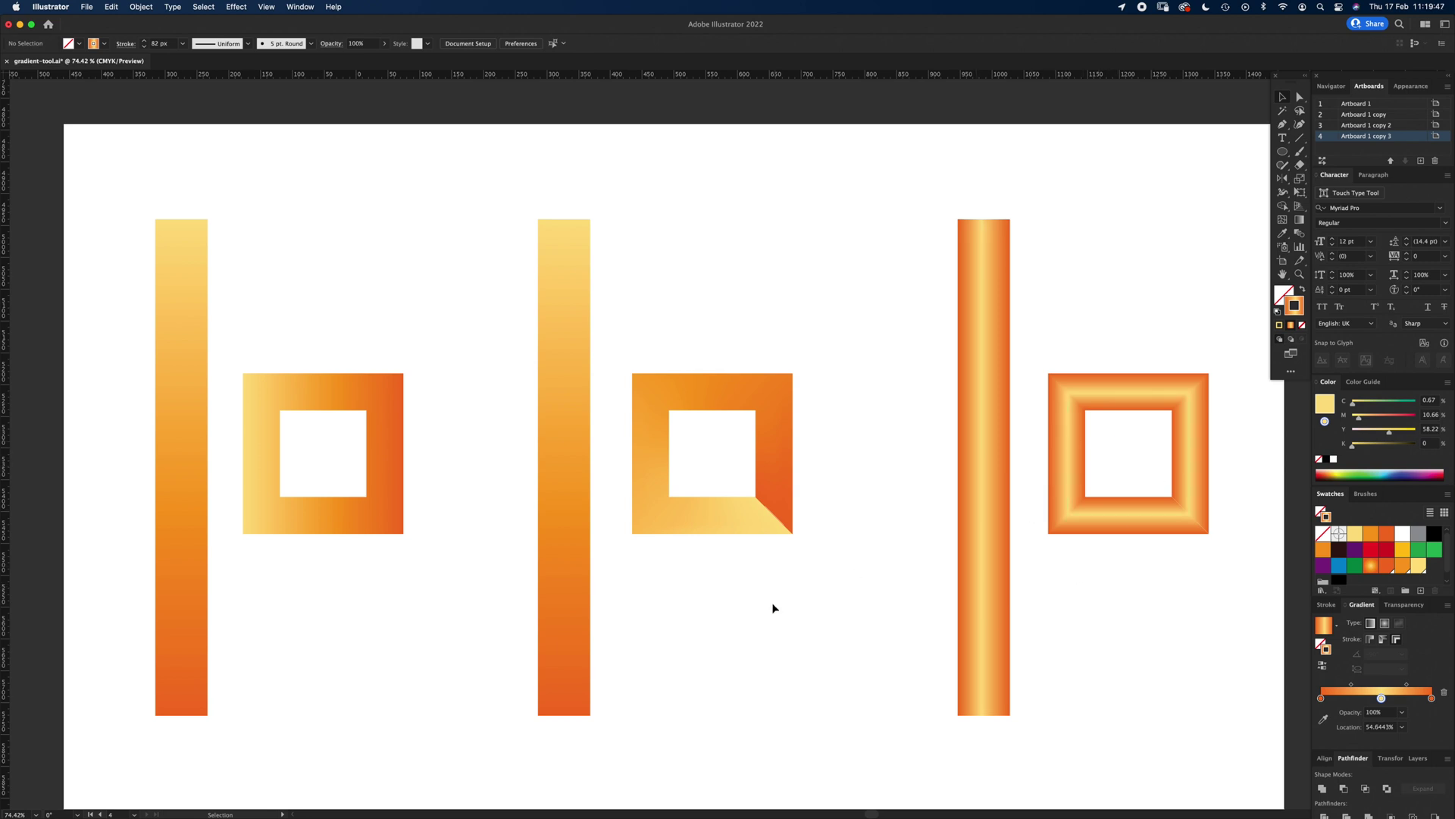
key("z")
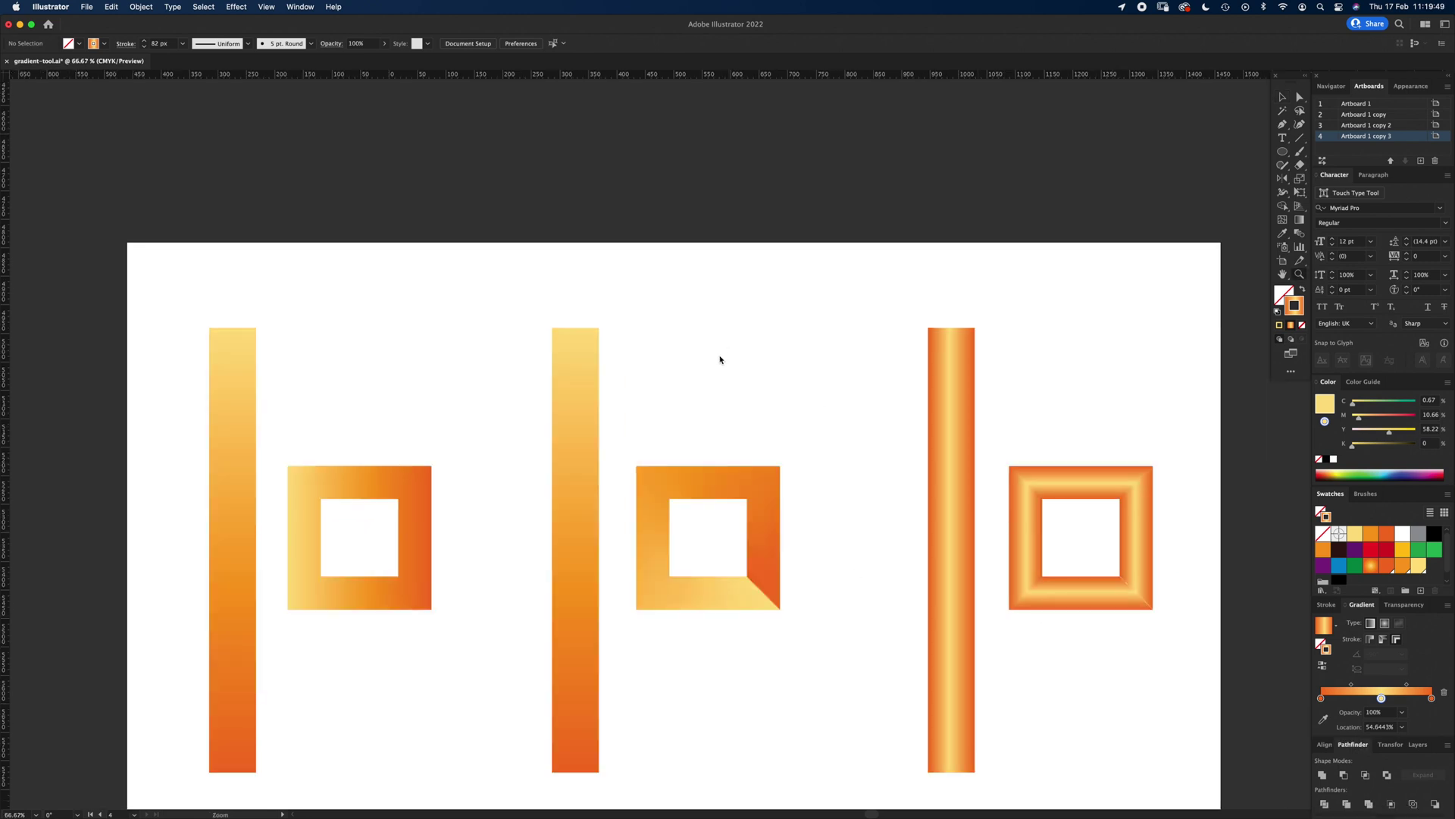
Step: Zoom out and scroll up to the GRADIENT TOOL title artboard
left_click(721, 357, "alt")
scroll(731, 334, "up", 10)
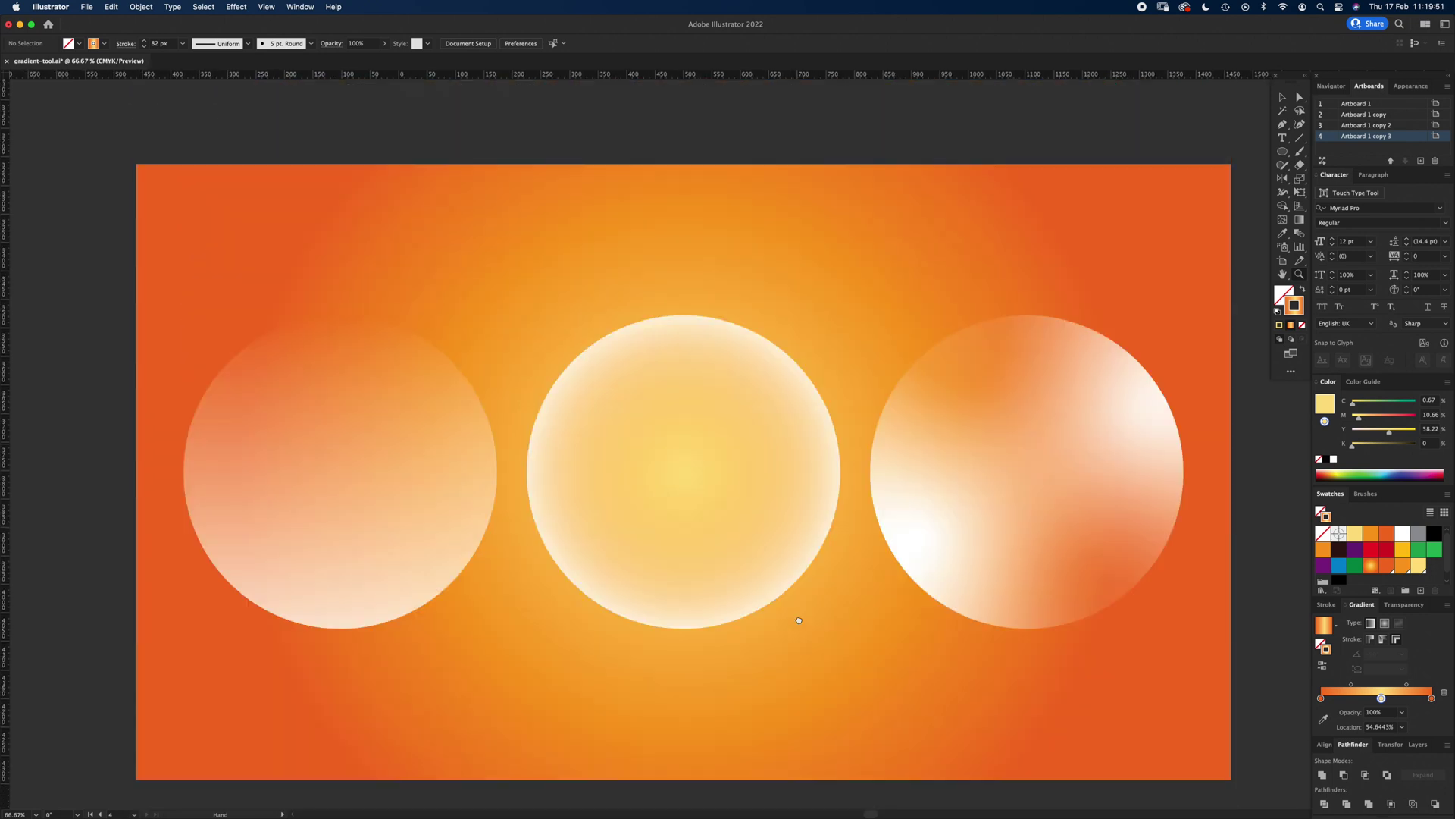
scroll(814, 282, "up", 8)
scroll(795, 601, "down", 12)
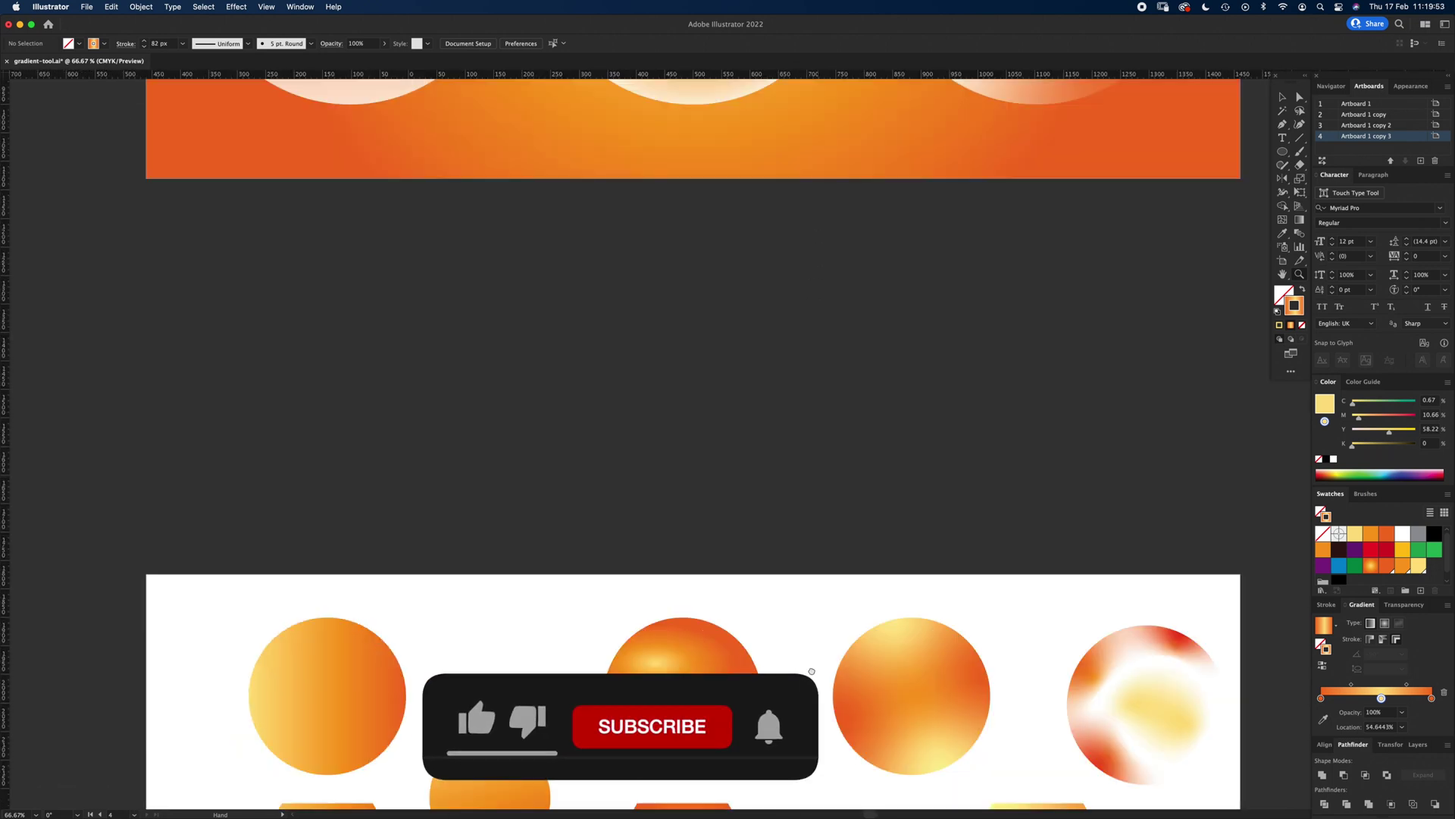
scroll(807, 460, "up", 5)
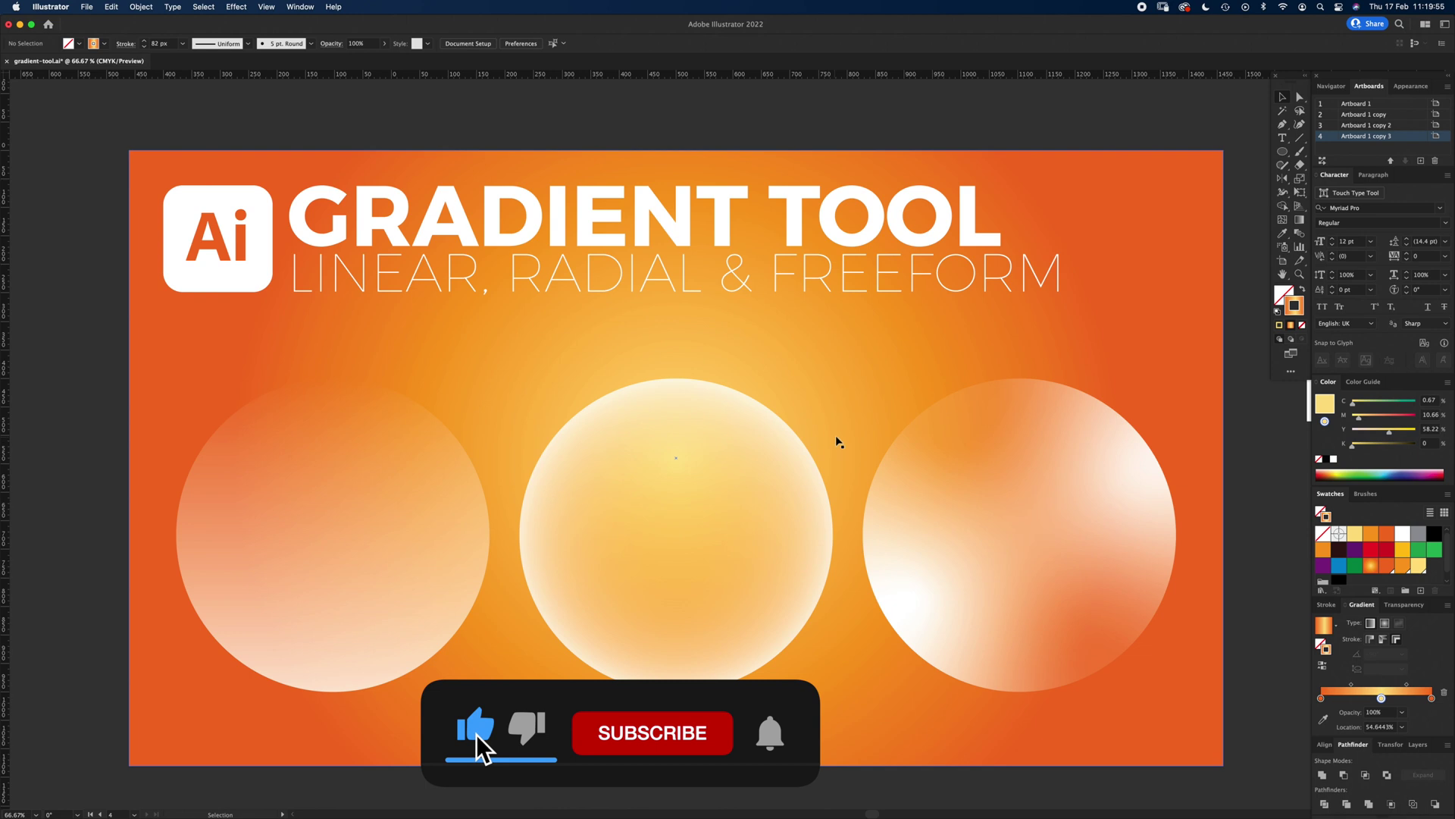